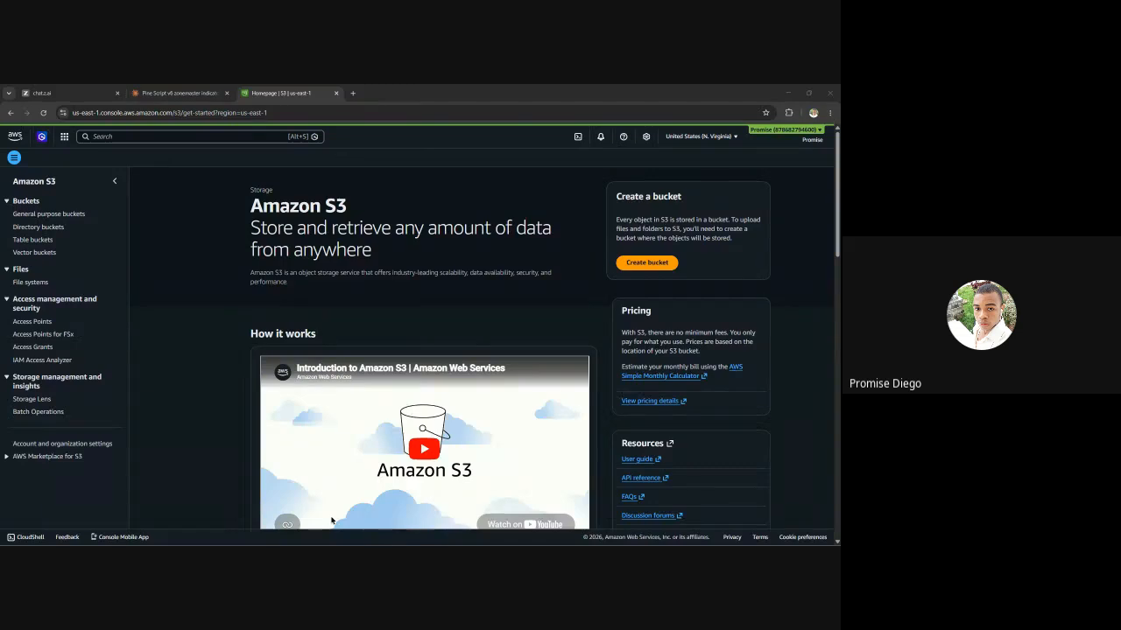
# Search for the Console Home service, open it, and go to S3 from the recently visited services
pyautogui.click(324, 443)
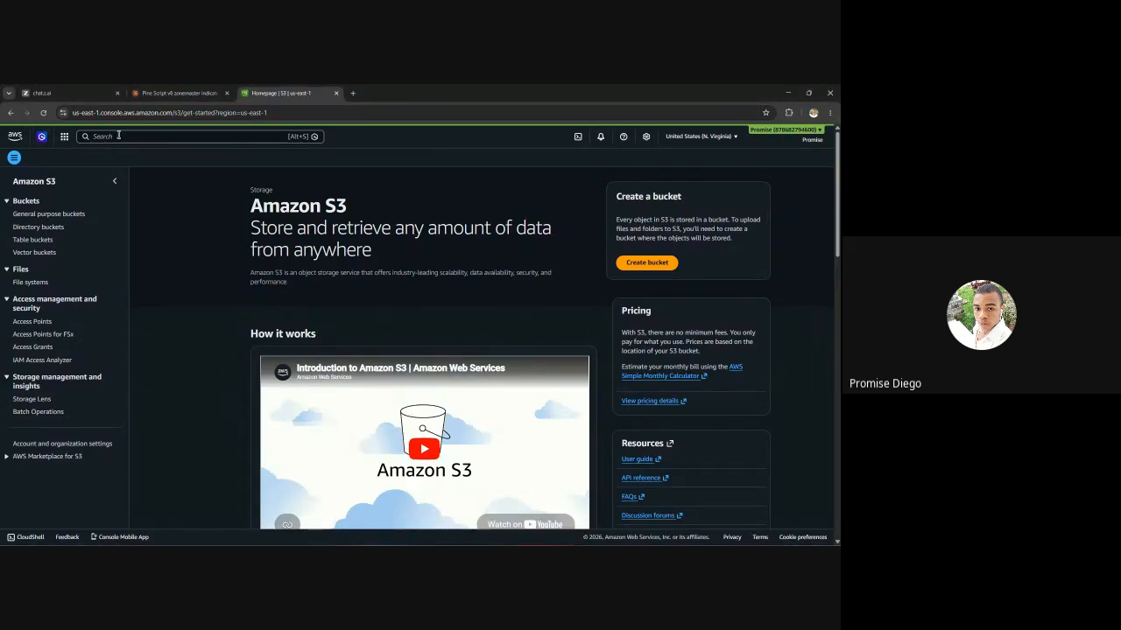
pyautogui.click(14, 159)
pyautogui.click(108, 137)
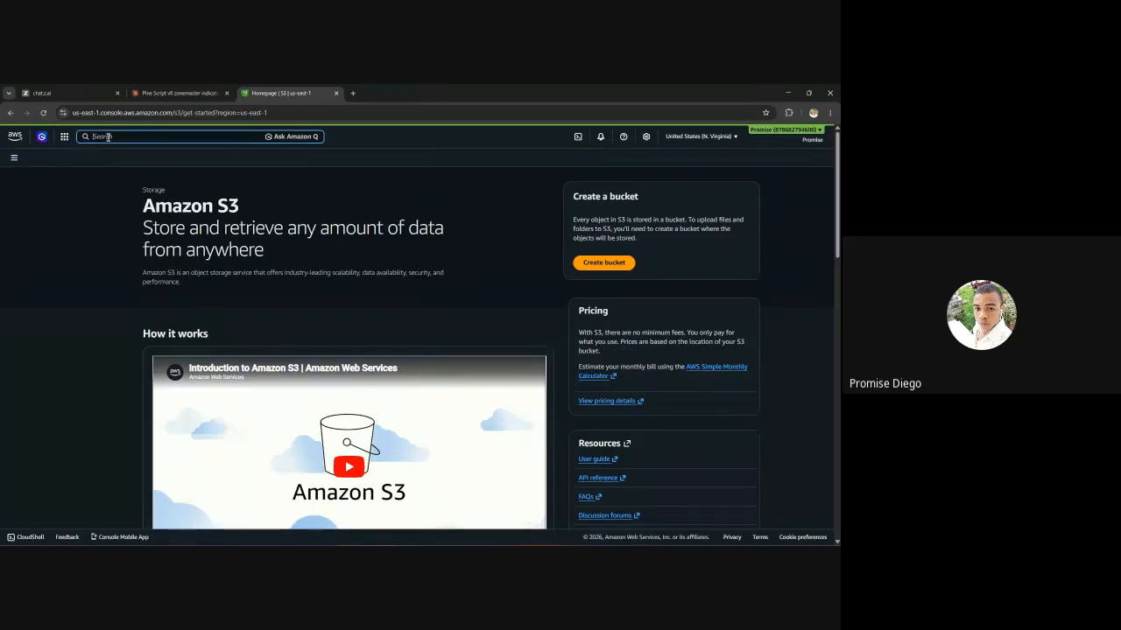
pyautogui.write('home')
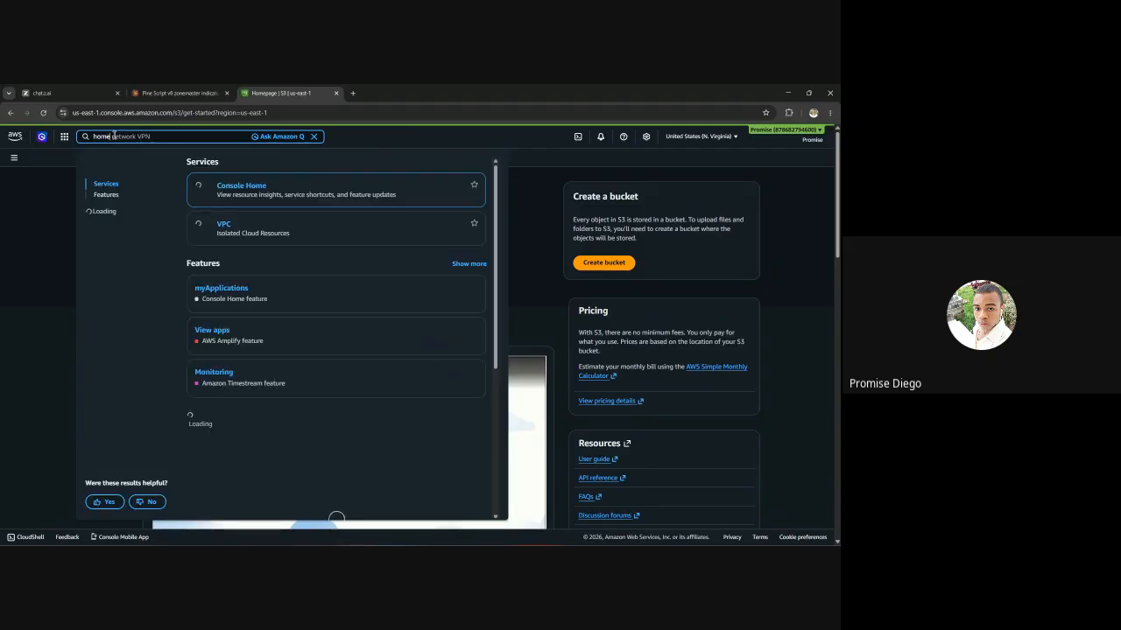
pyautogui.click(244, 188)
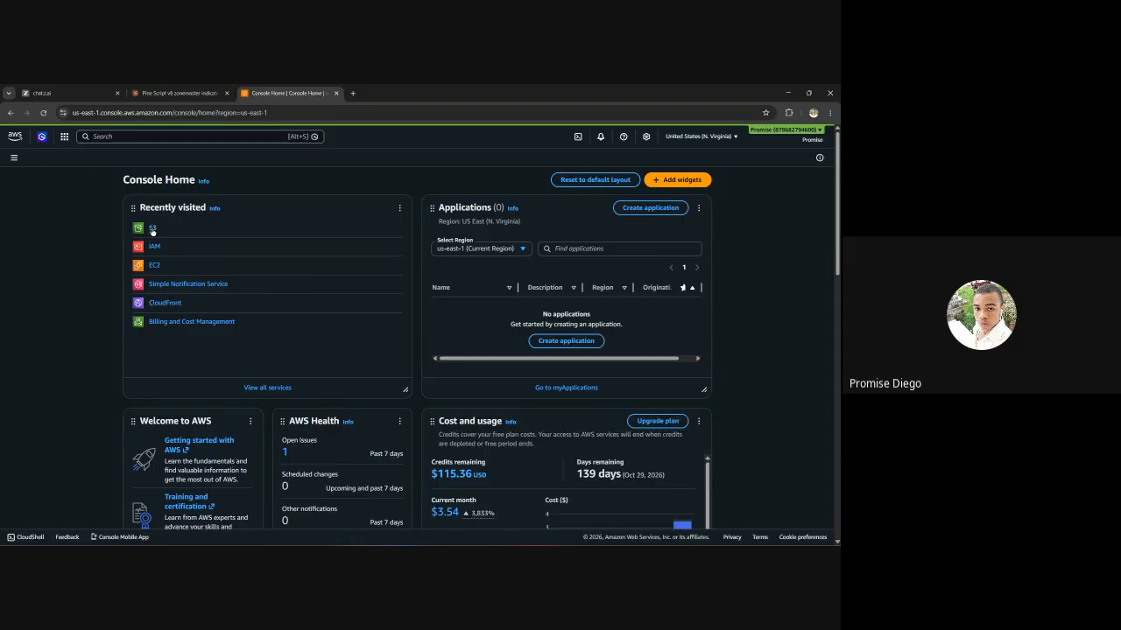
pyautogui.click(152, 228)
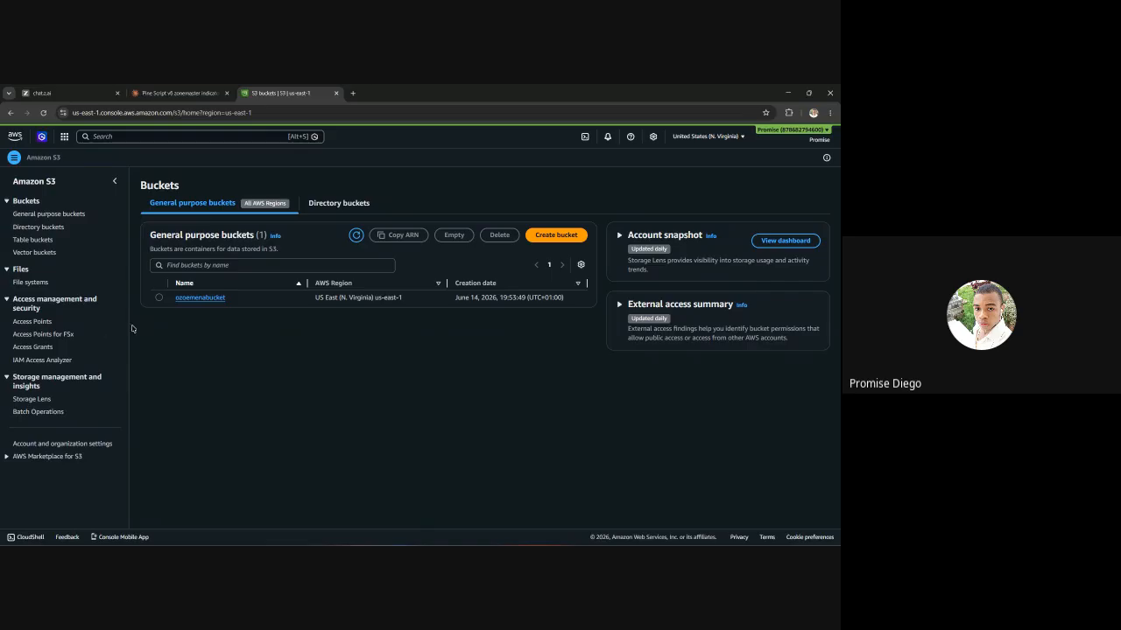
# Delete the existing general purpose bucket ozoemenabucket, confirming the deletion with its name
pyautogui.click(159, 297)
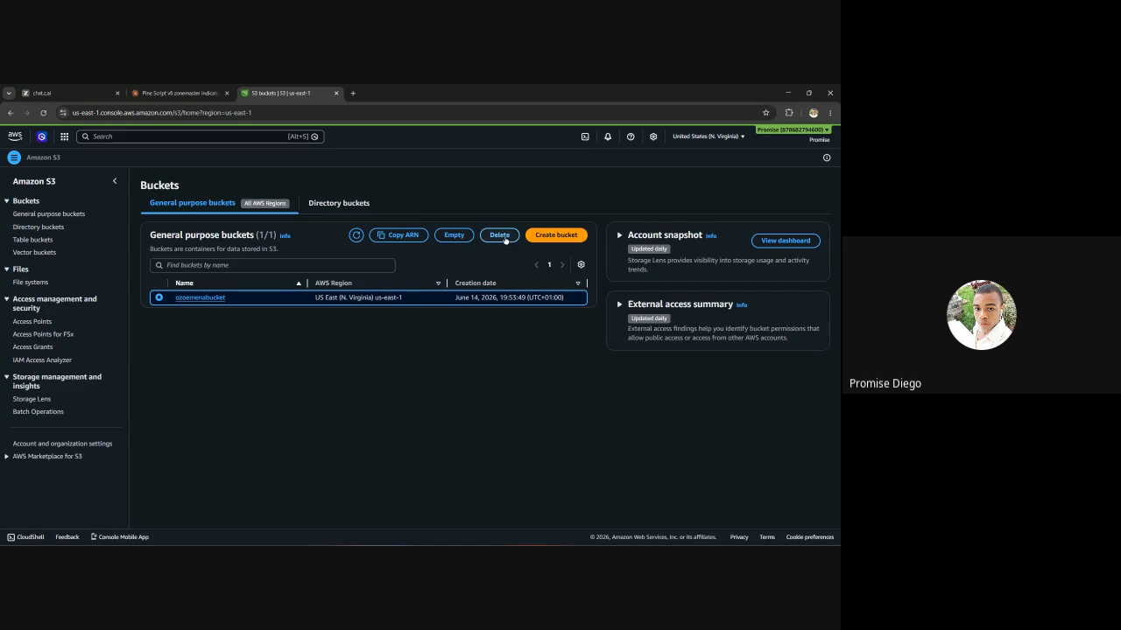
pyautogui.click(500, 235)
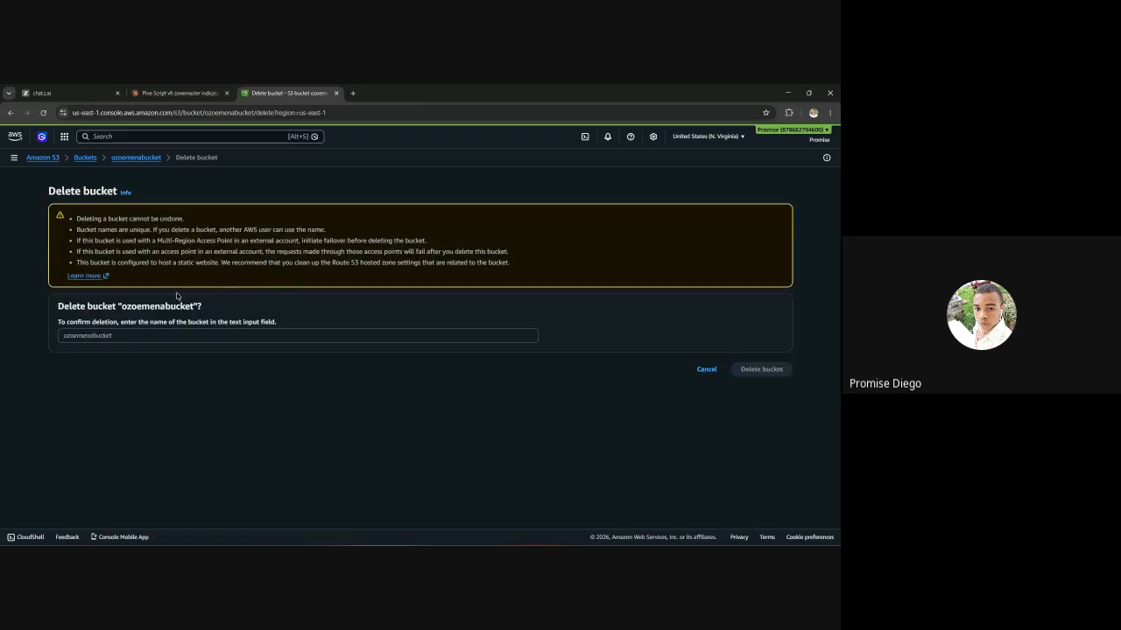
pyautogui.click(139, 337)
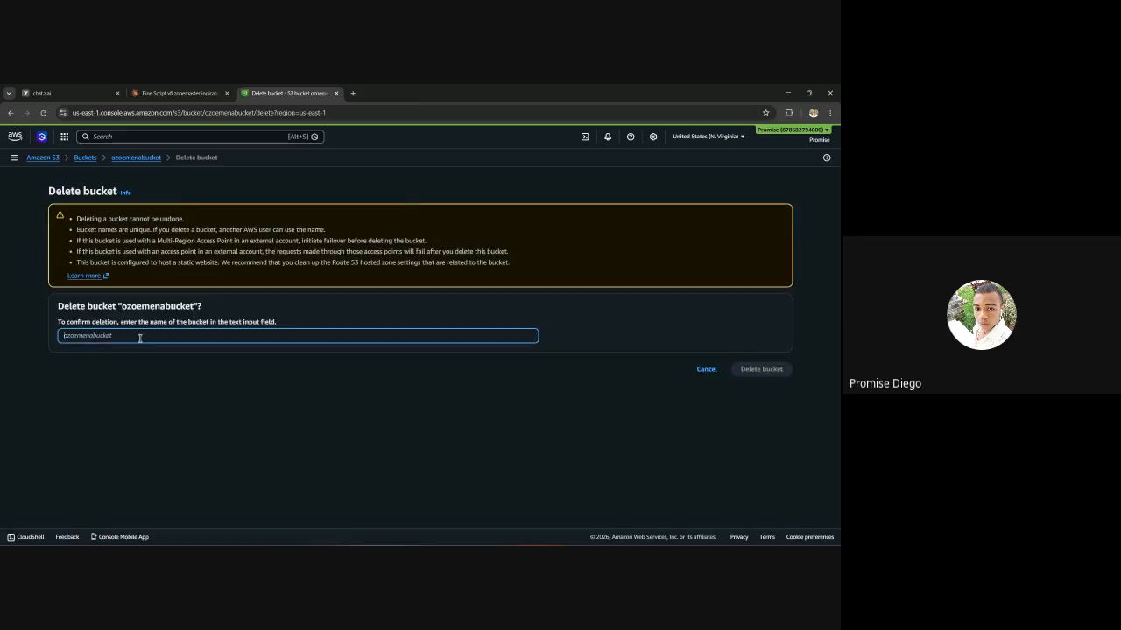
pyautogui.write('ozoemenabucket')
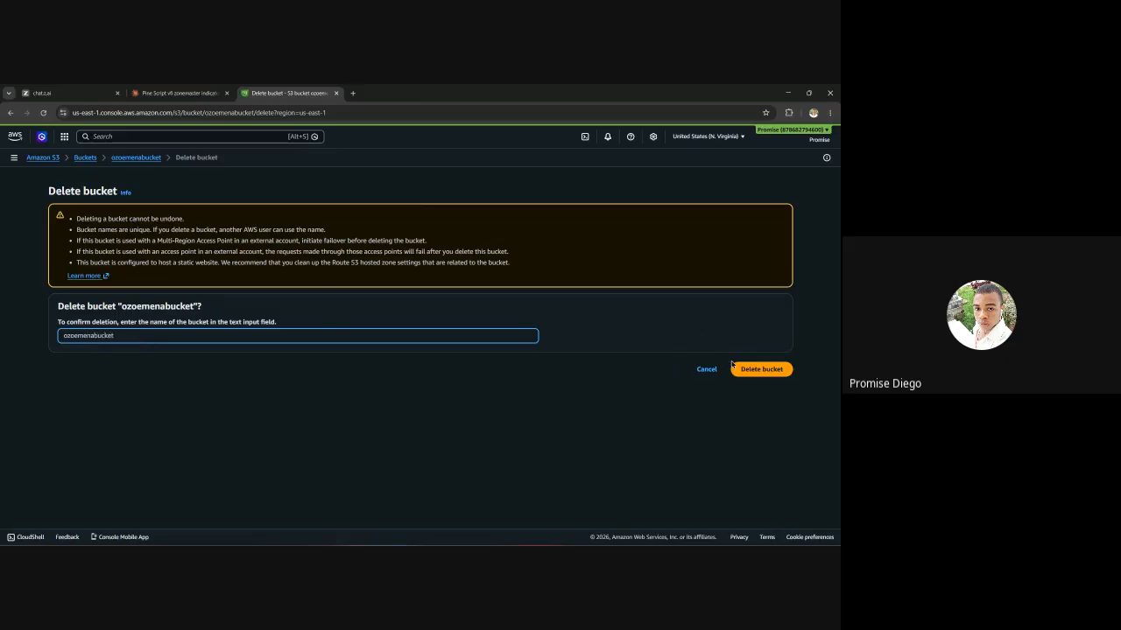
pyautogui.click(757, 370)
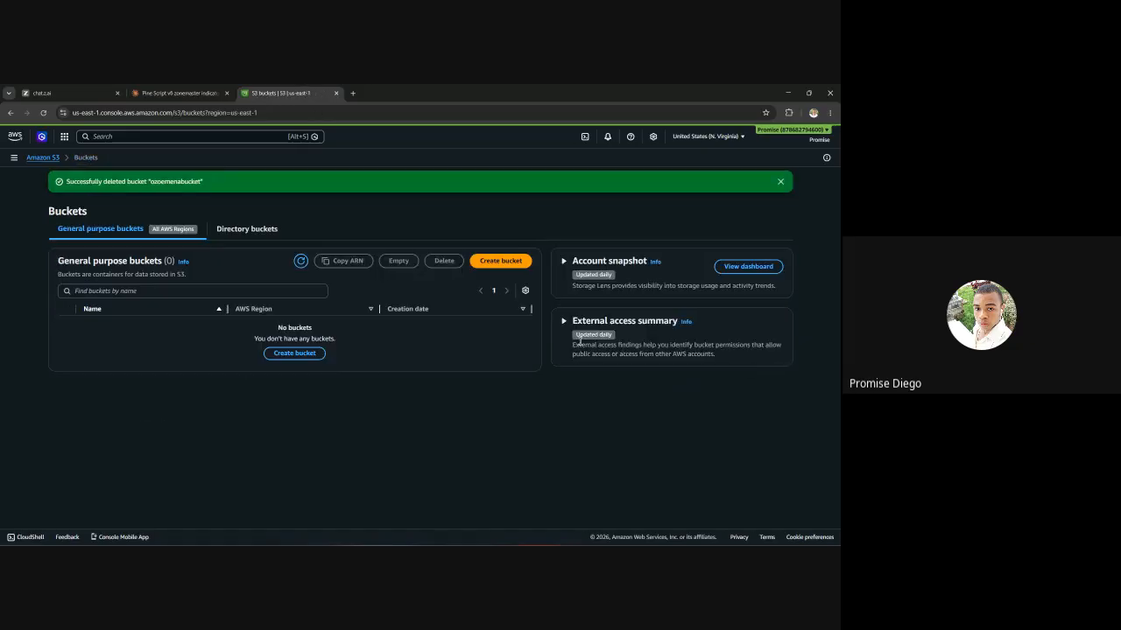
# Start creating a general purpose bucket in the global namespace and name it ozoemanabucket
pyautogui.click(504, 264)
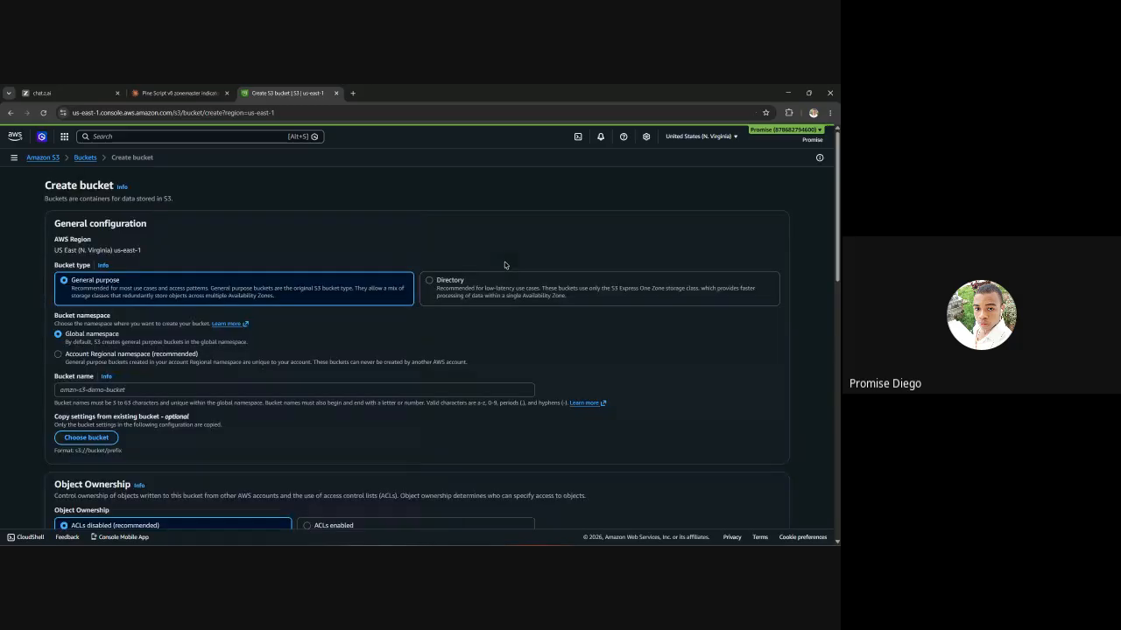
pyautogui.scroll(-1, 259, 314)
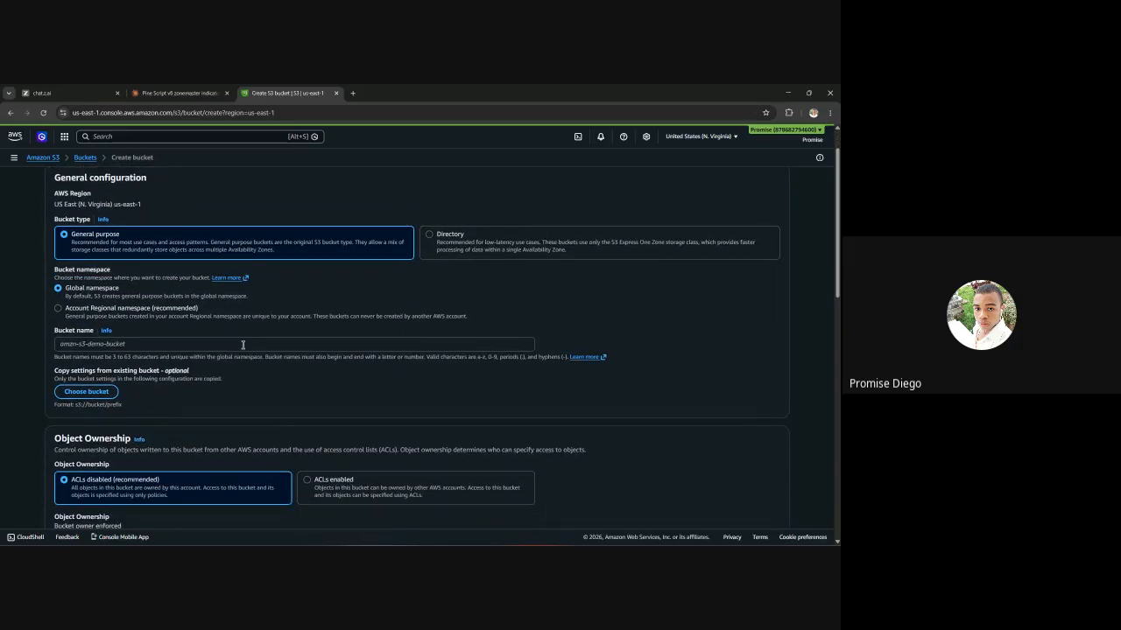
pyautogui.click(244, 345)
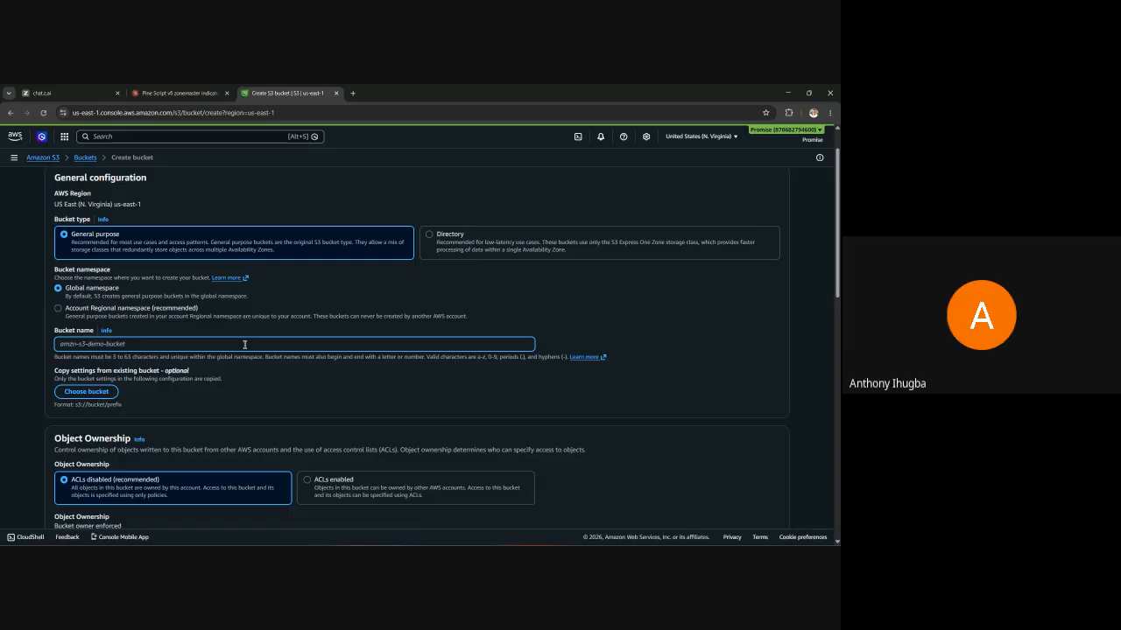
pyautogui.write('ozo')
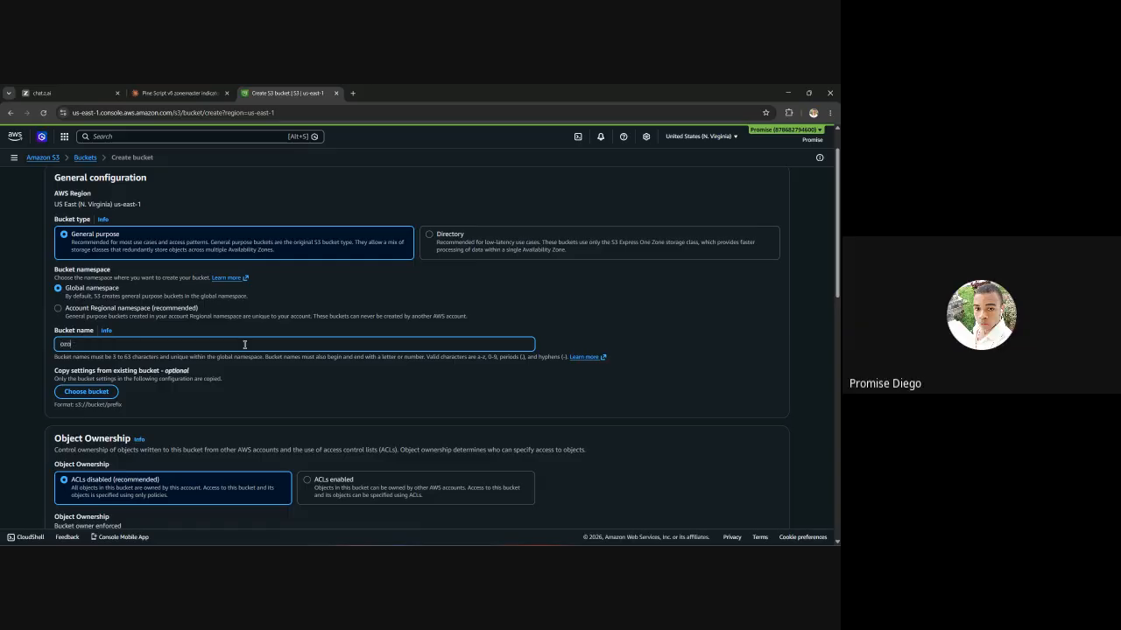
pyautogui.write('emanabucket')
# Turn off Block all public access for the new bucket and acknowledge that its objects might become public
pyautogui.scroll(-1, 246, 338)
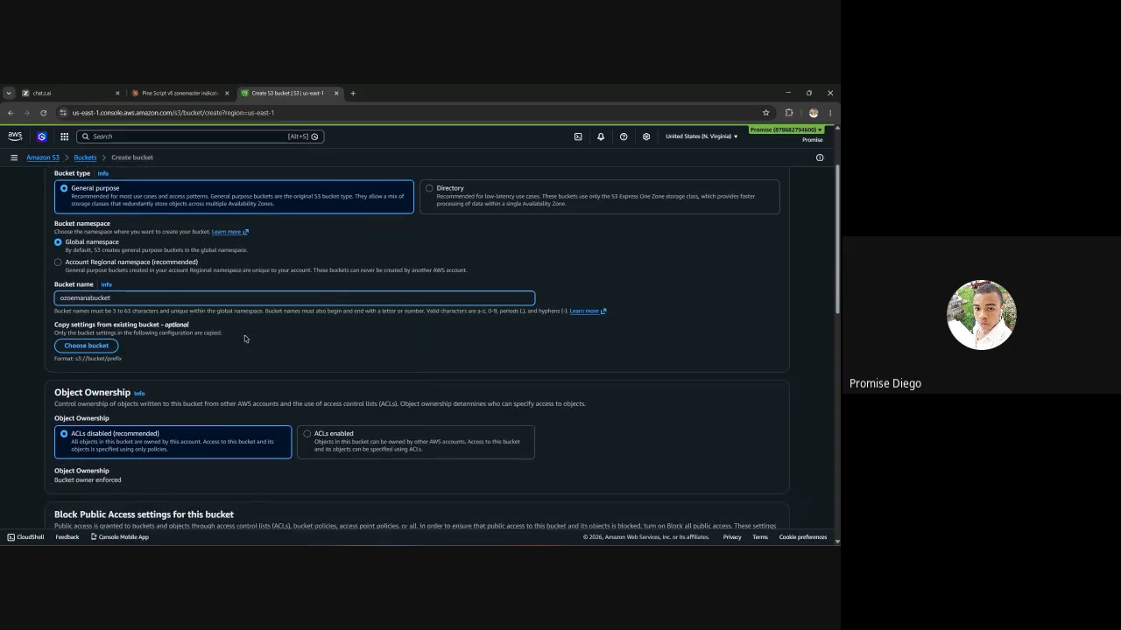
pyautogui.scroll(-2, 247, 334)
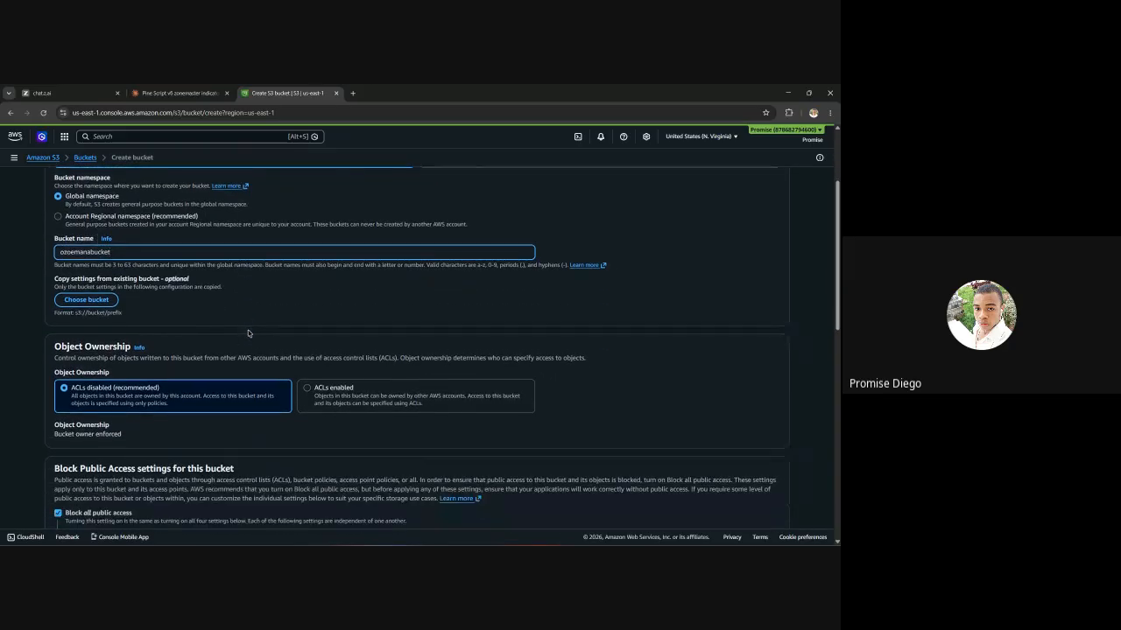
pyautogui.scroll(-2, 249, 338)
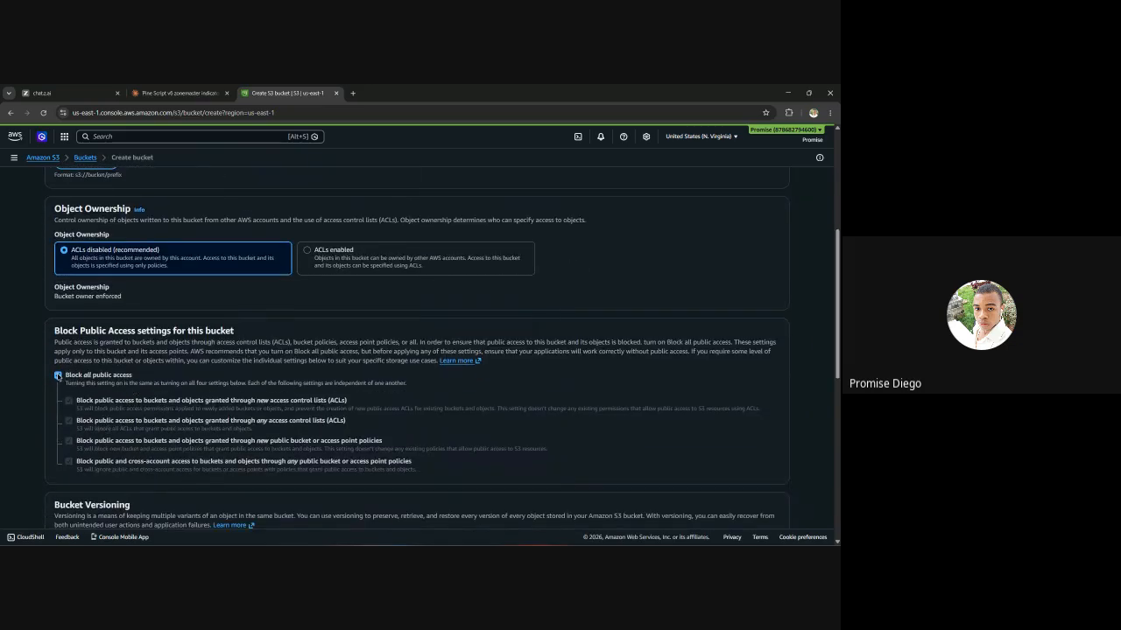
pyautogui.click(58, 375)
pyautogui.scroll(-2, 278, 352)
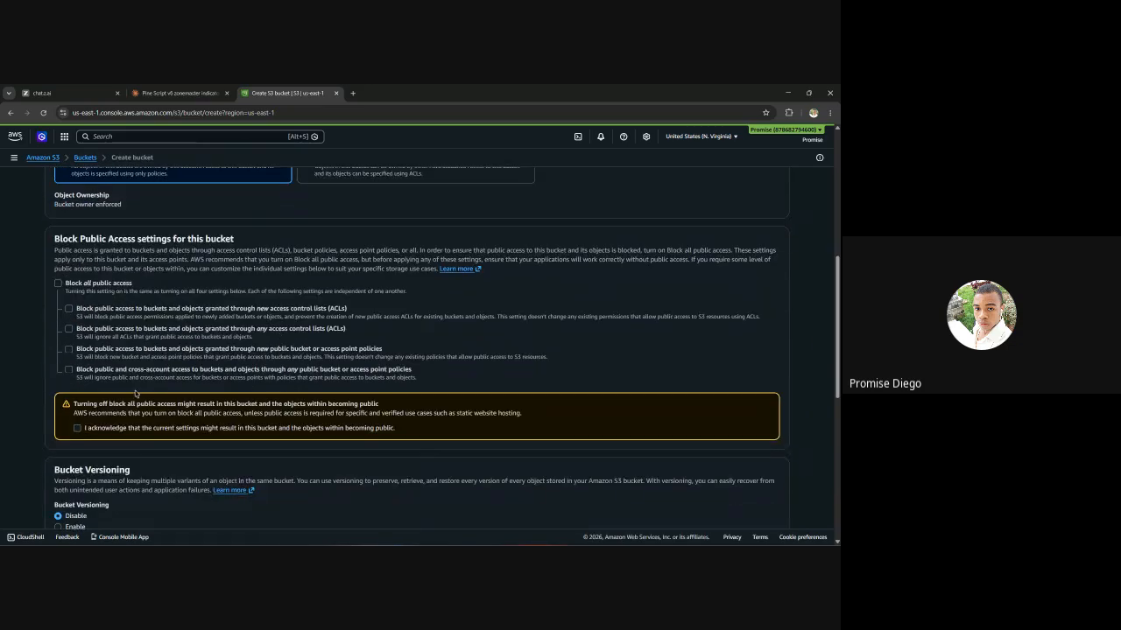
pyautogui.click(77, 429)
pyautogui.scroll(-3, 476, 357)
pyautogui.scroll(6, 476, 358)
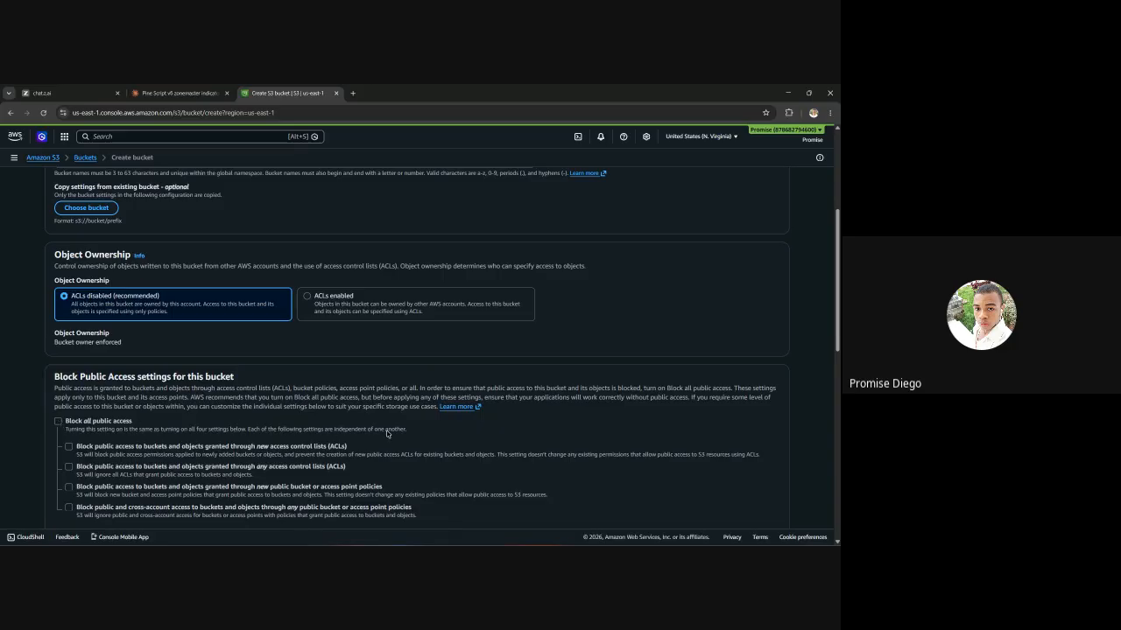
pyautogui.scroll(-1, 388, 432)
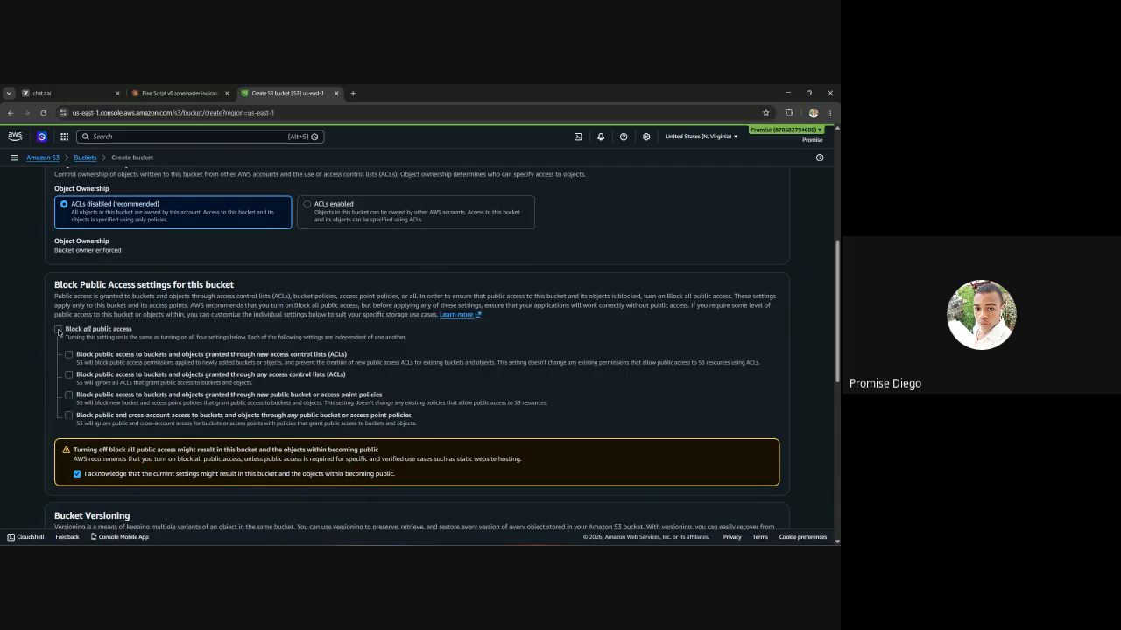
# Enable Bucket Versioning and create the bucket with the default encryption settings
pyautogui.scroll(-2, 372, 359)
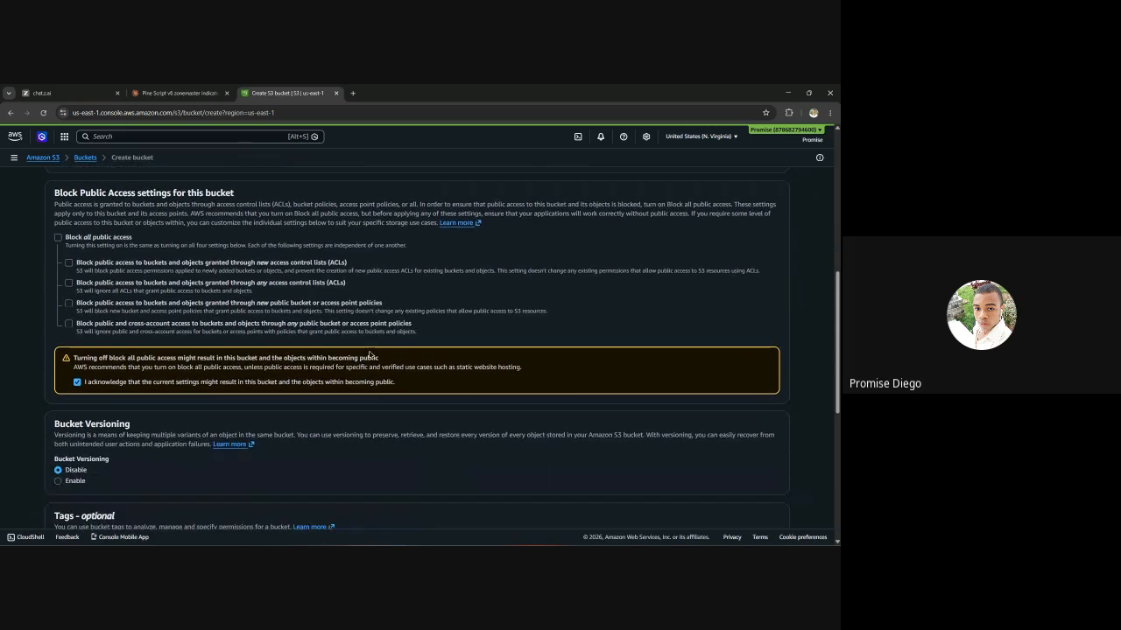
pyautogui.scroll(-1, 327, 395)
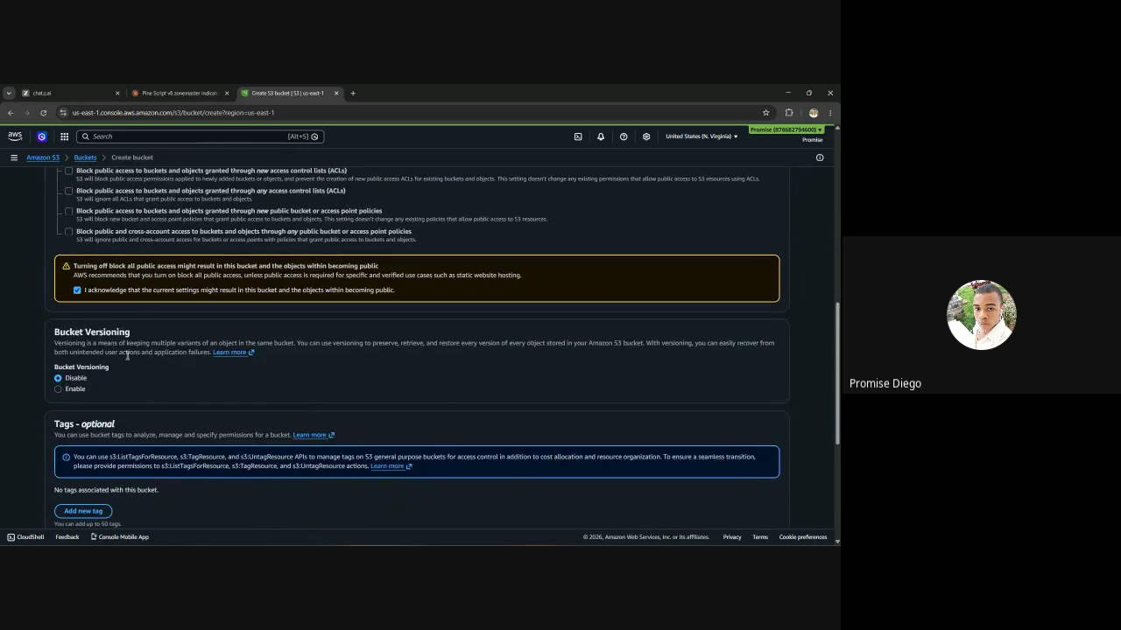
pyautogui.click(59, 388)
pyautogui.scroll(-5, 188, 368)
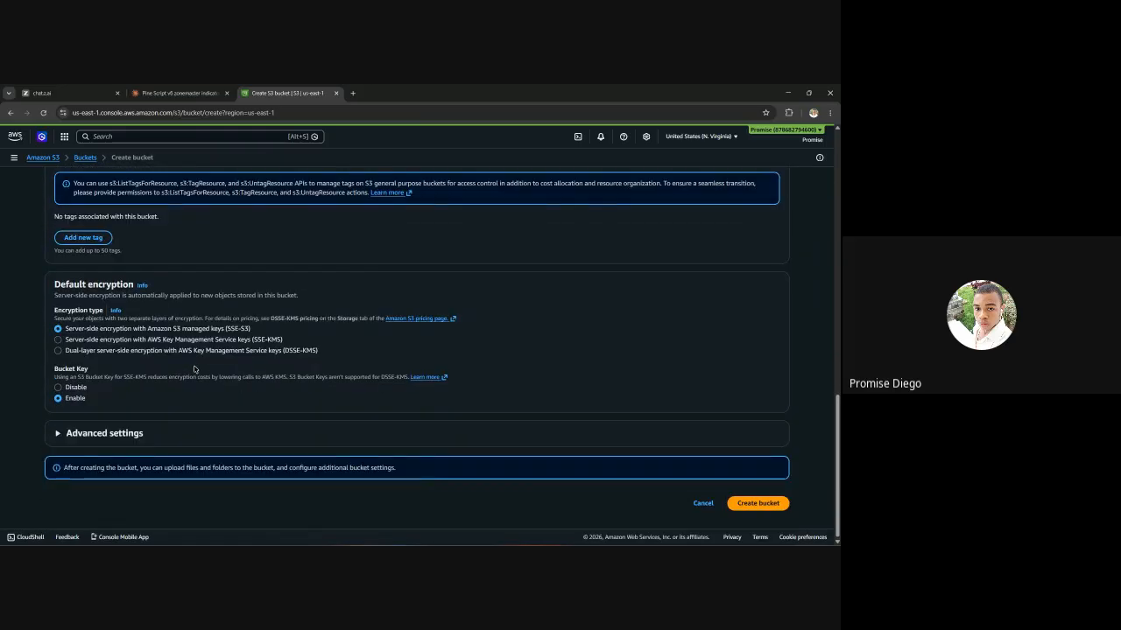
pyautogui.click(767, 509)
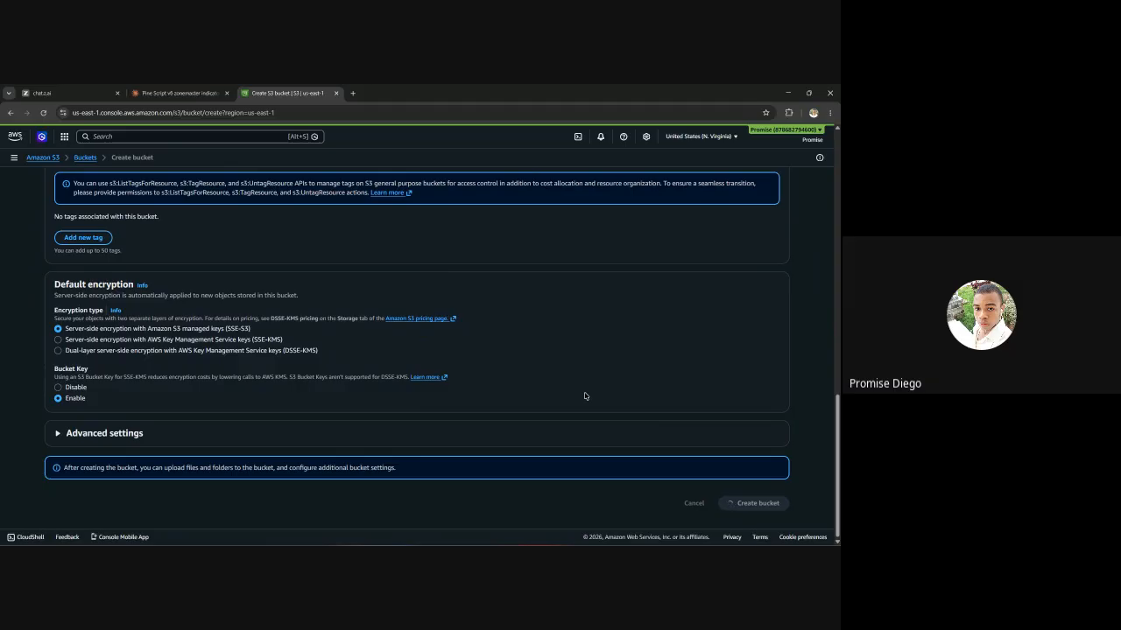
pyautogui.scroll(5, 584, 396)
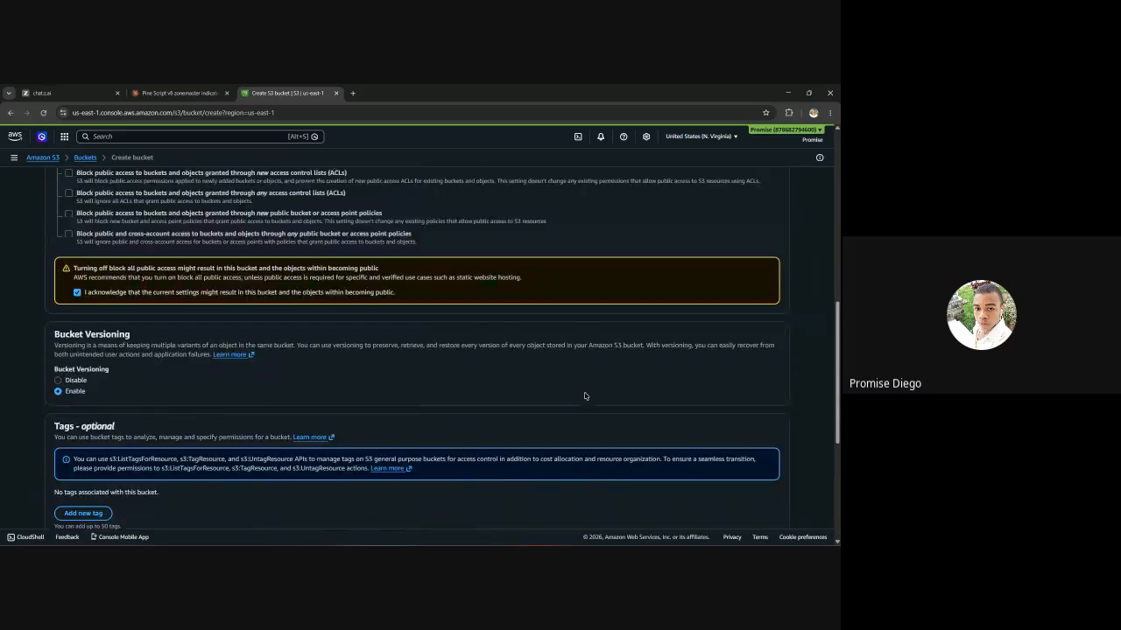
pyautogui.scroll(-5, 585, 396)
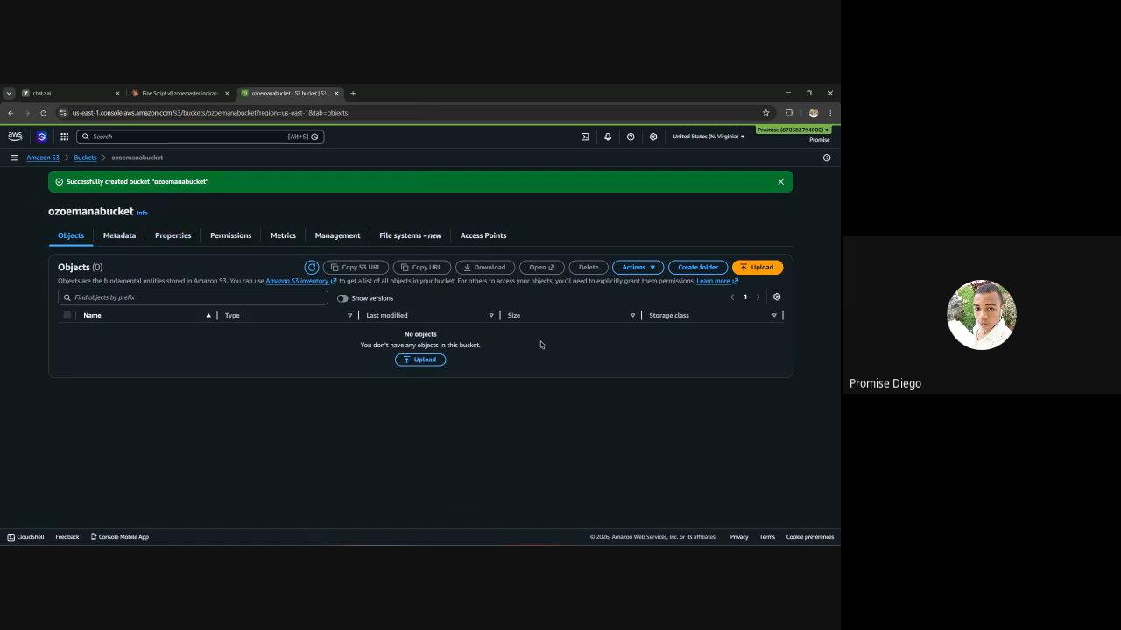
# Upload the file index.html to ozoemanabucket and close the upload status page
pyautogui.click(752, 268)
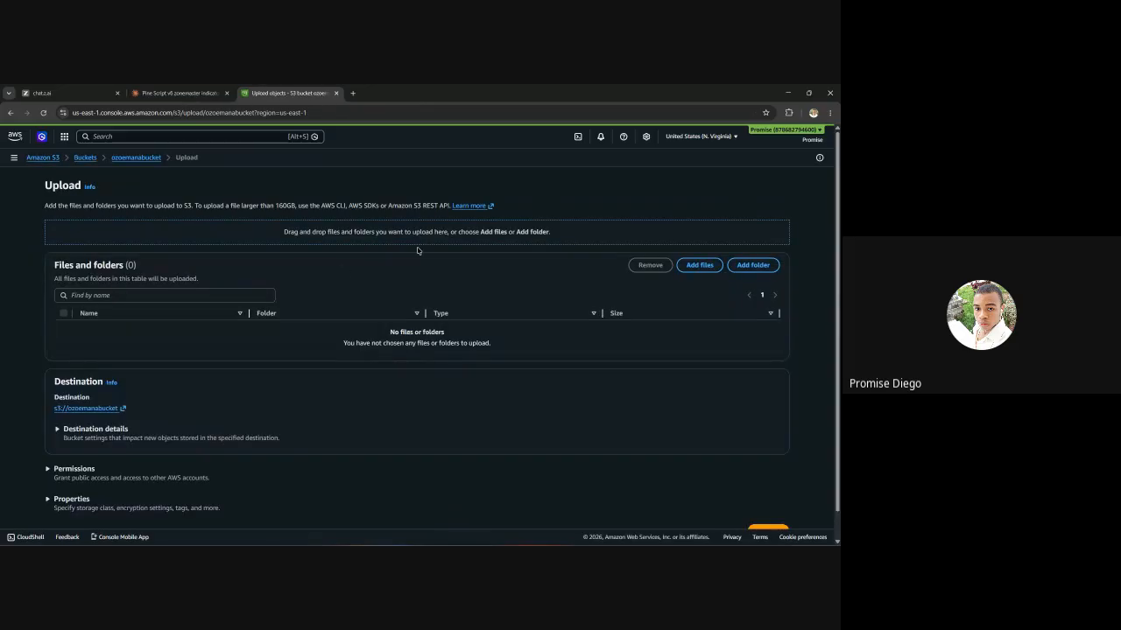
pyautogui.click(705, 270)
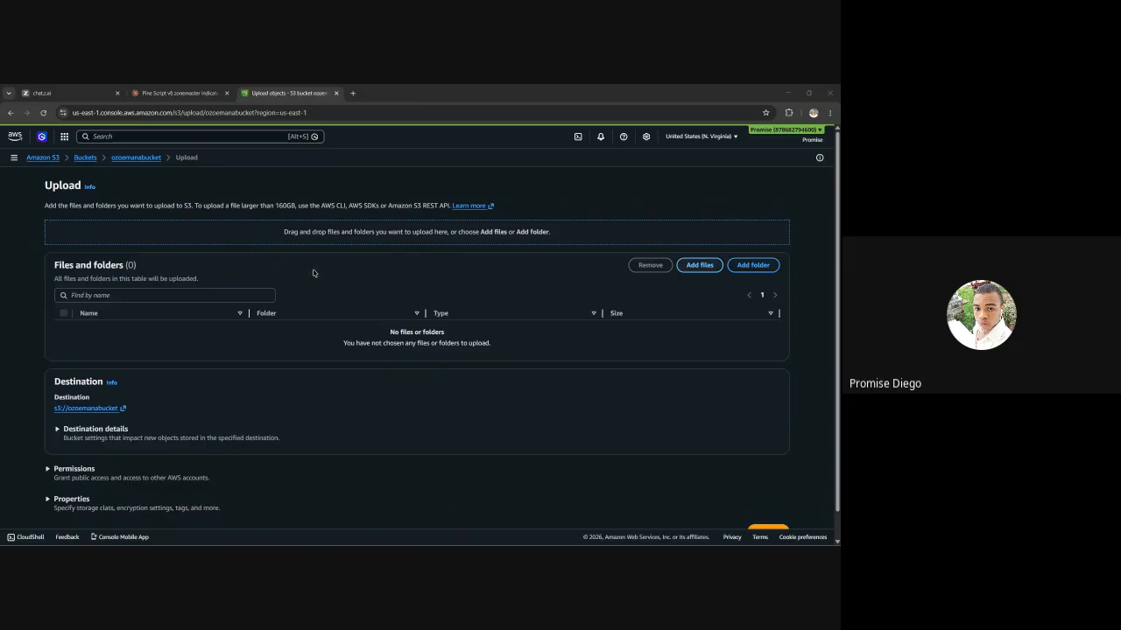
pyautogui.doubleClick(352, 310)
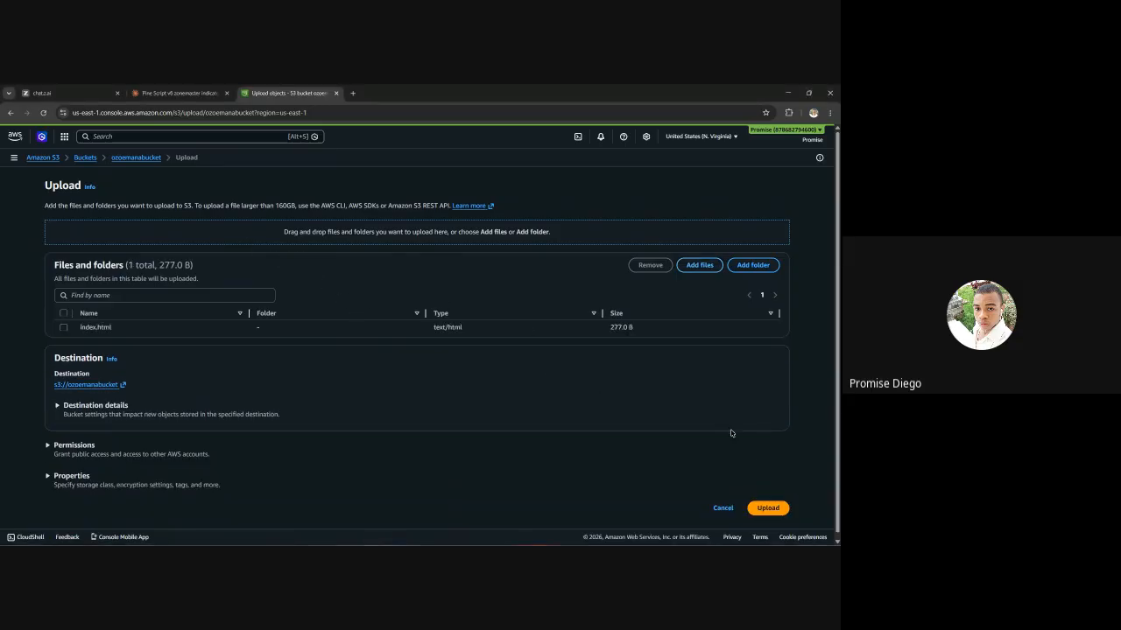
pyautogui.click(781, 513)
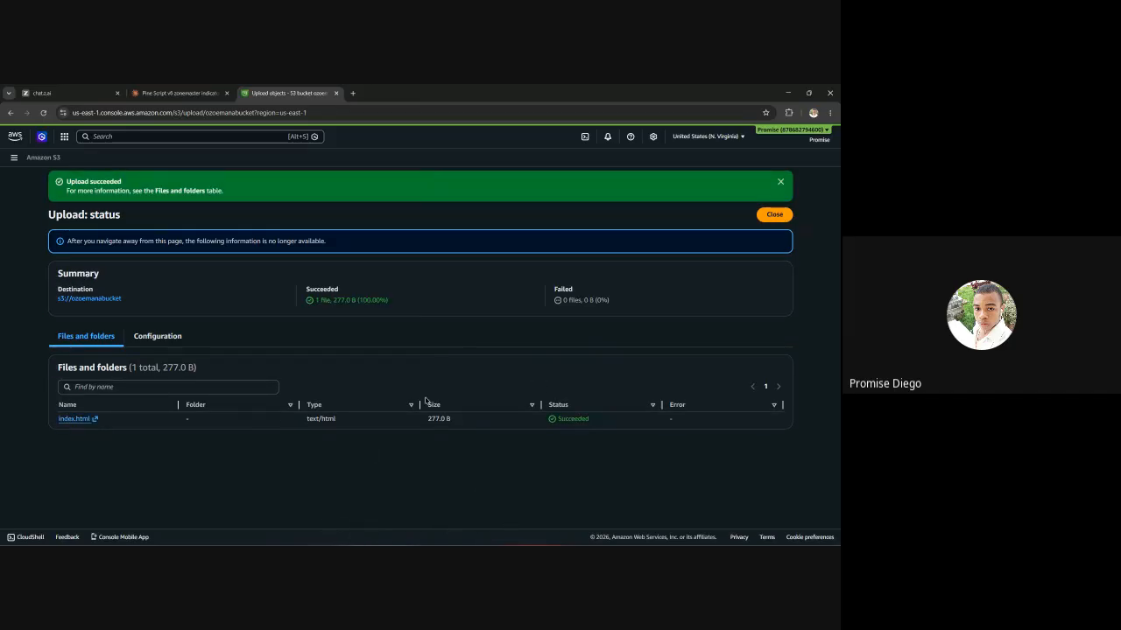
pyautogui.click(775, 216)
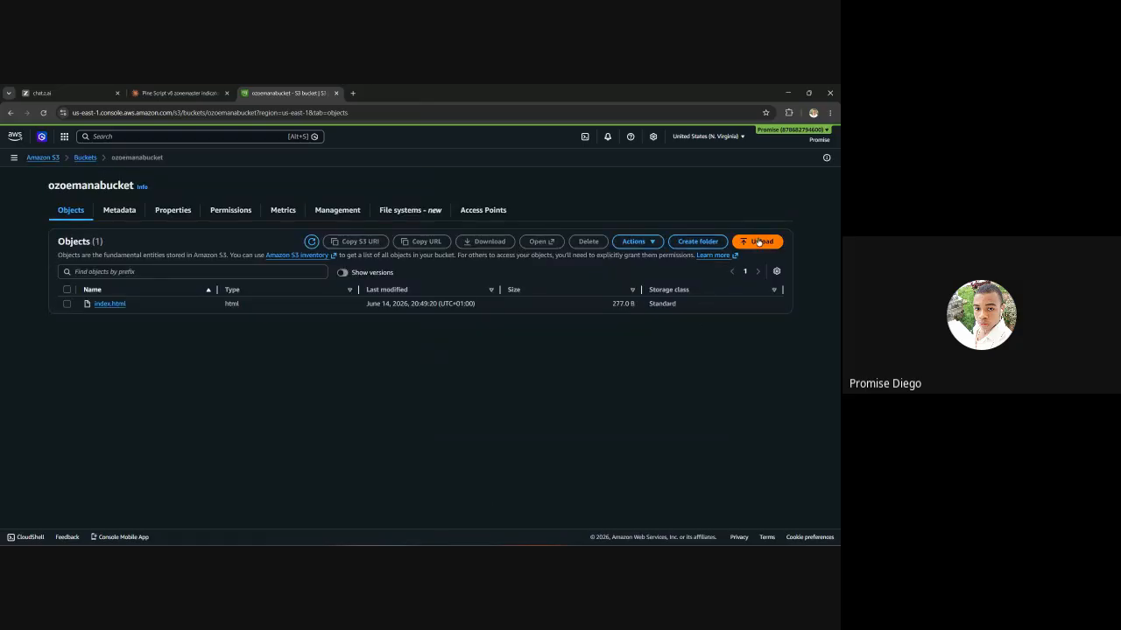
pyautogui.click(756, 243)
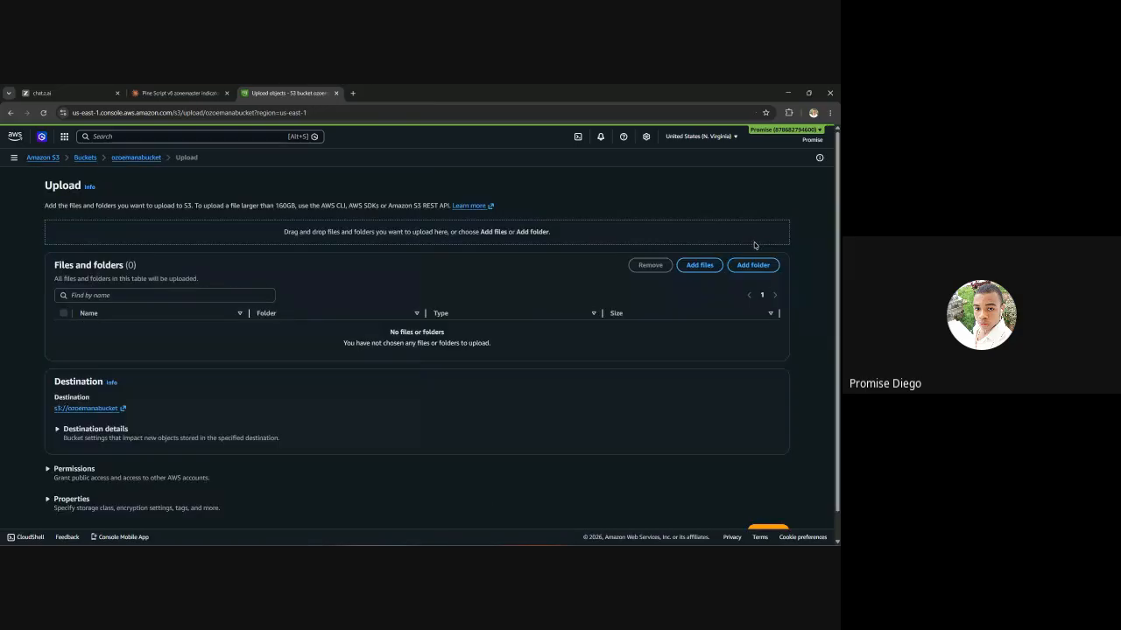
pyautogui.click(698, 265)
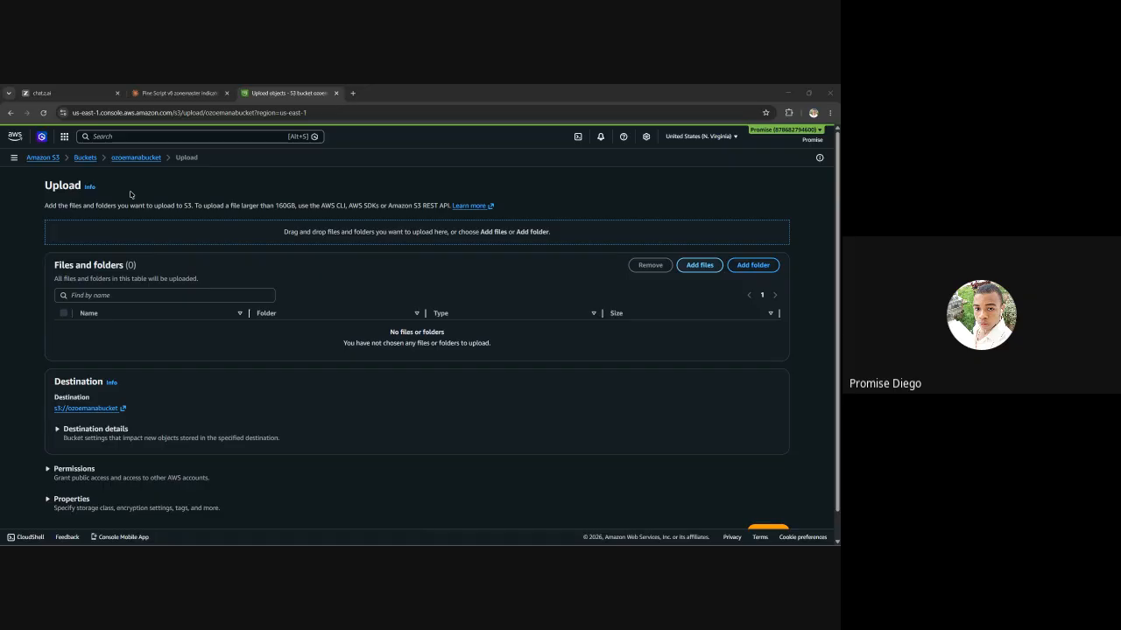
pyautogui.click(412, 96)
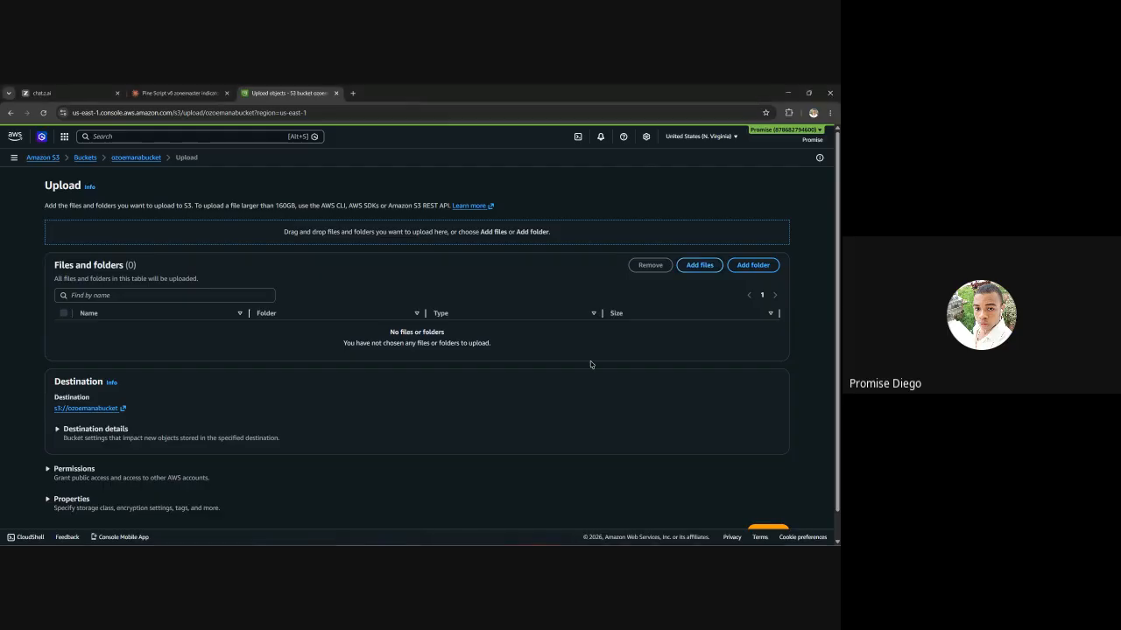
pyautogui.scroll(-1, 647, 405)
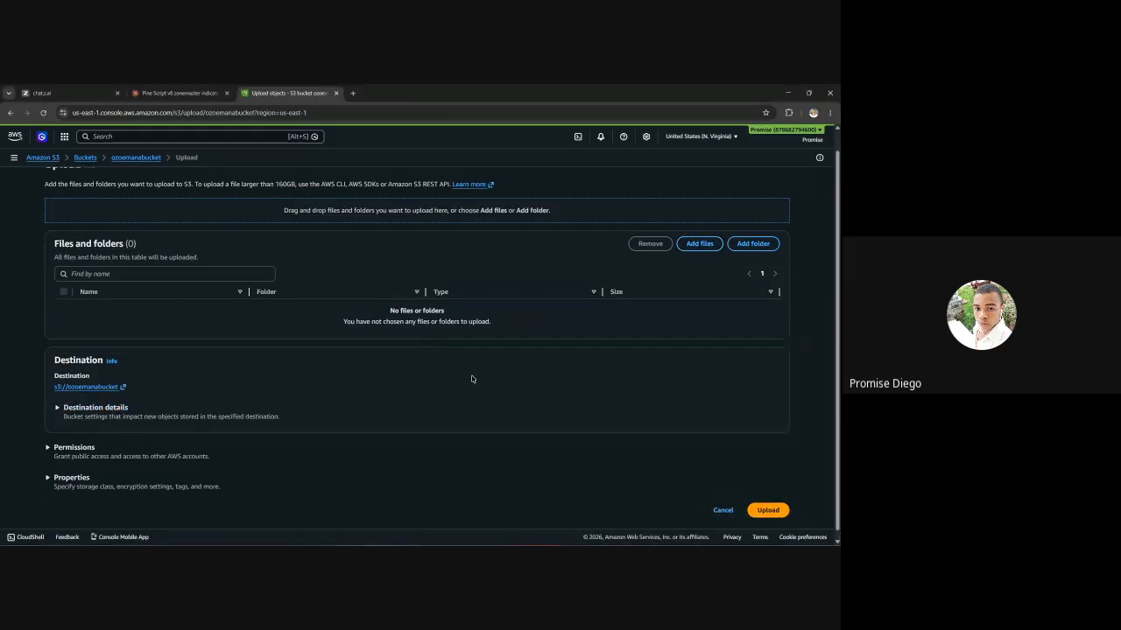
pyautogui.scroll(1, 490, 386)
pyautogui.scroll(-1, 775, 492)
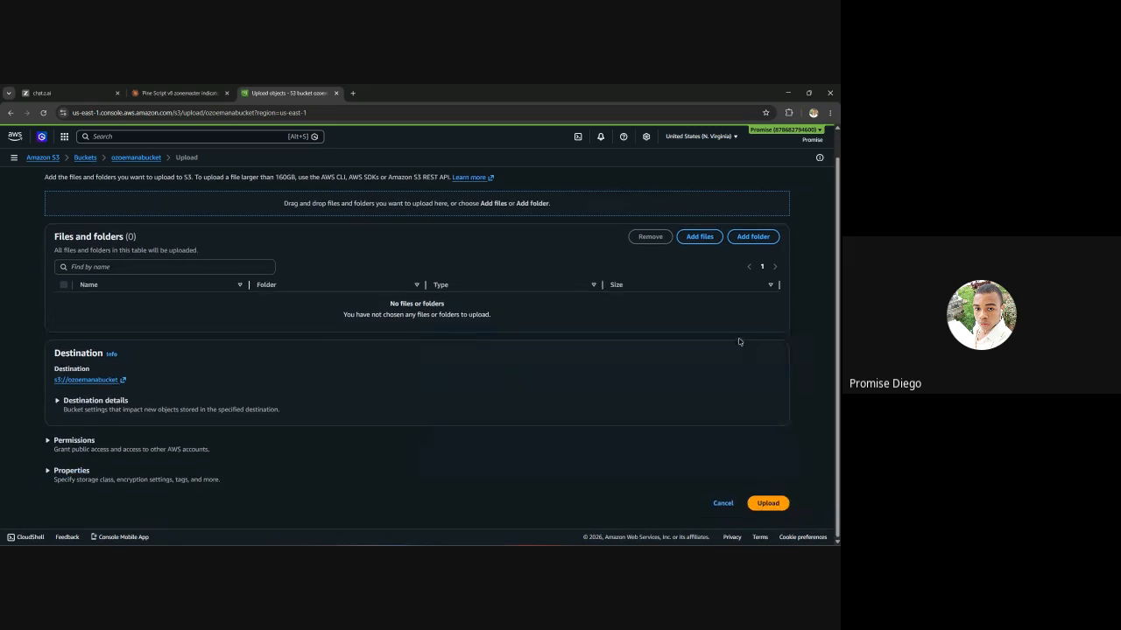
pyautogui.click(777, 504)
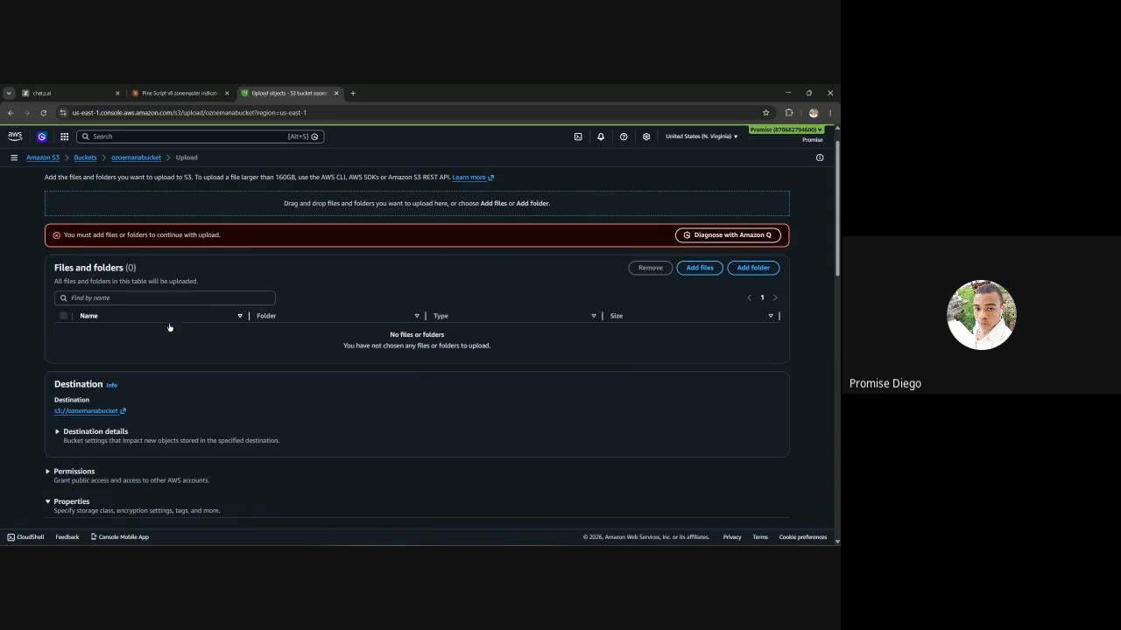
pyautogui.click(140, 158)
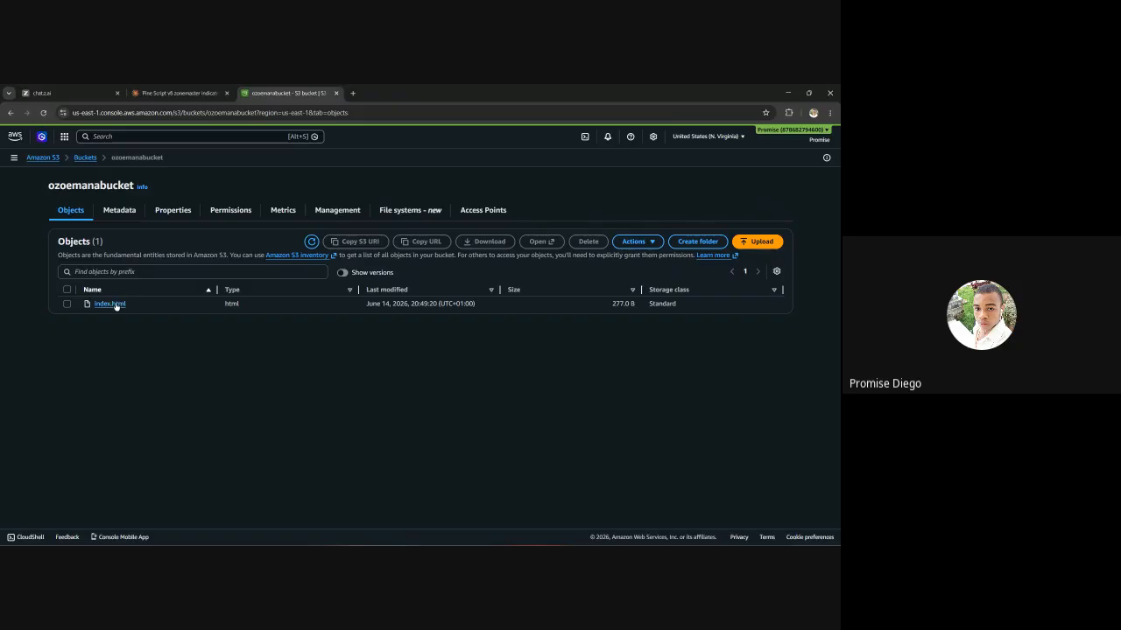
# Enable static website hosting in the properties of ozoemanabucket with index.html as the index document and save the changes
pyautogui.click(180, 212)
pyautogui.scroll(-2, 272, 321)
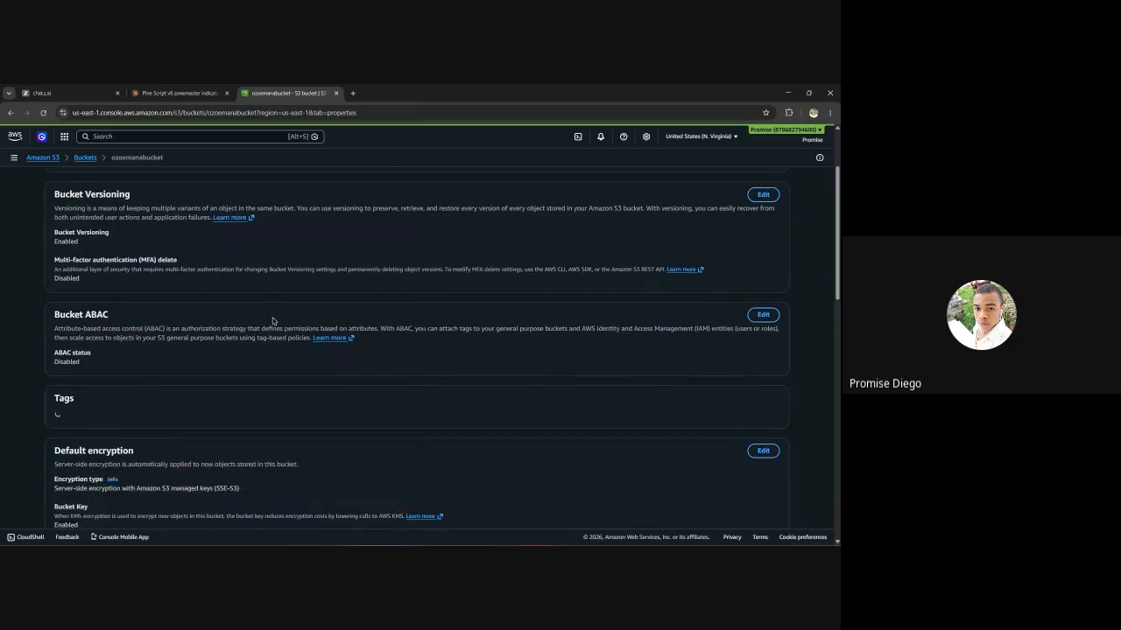
pyautogui.scroll(-3, 272, 321)
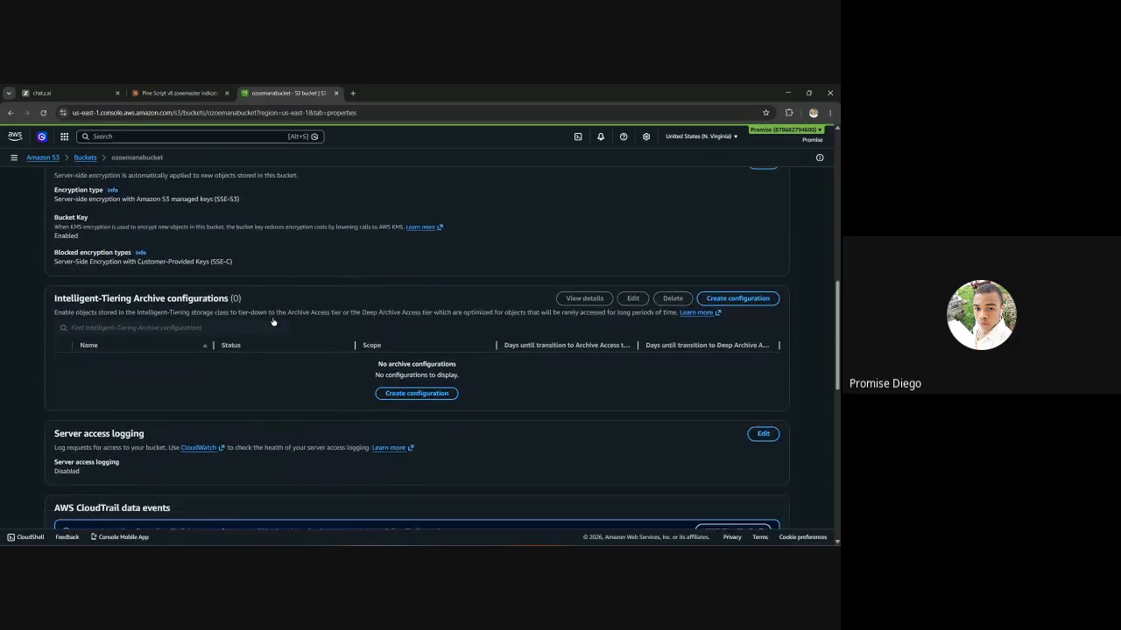
pyautogui.scroll(-10, 272, 322)
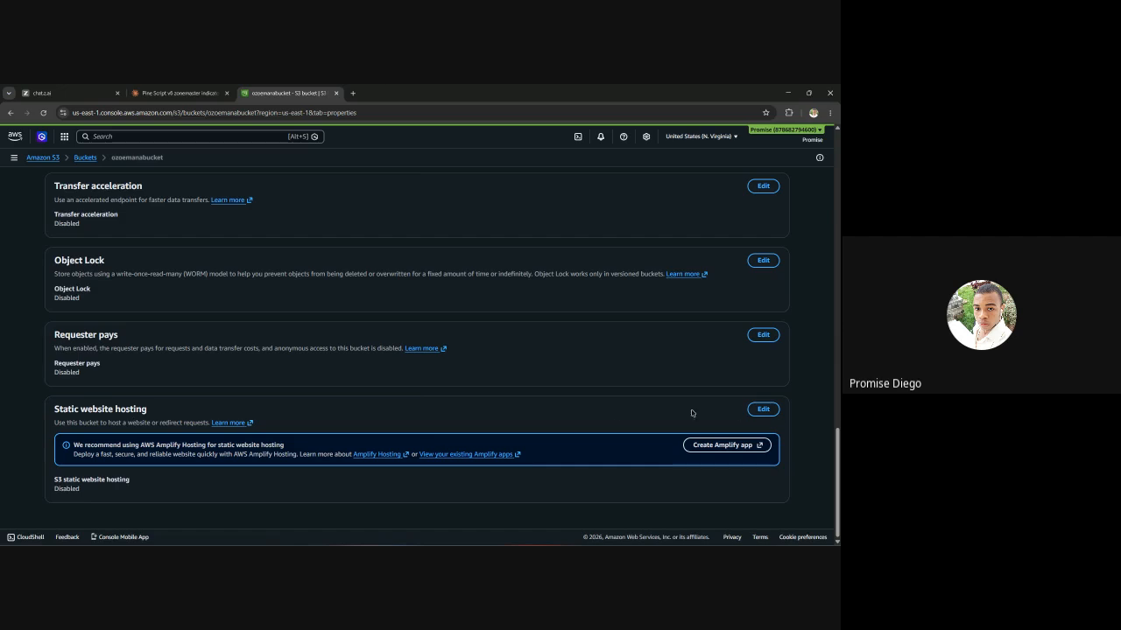
pyautogui.click(766, 410)
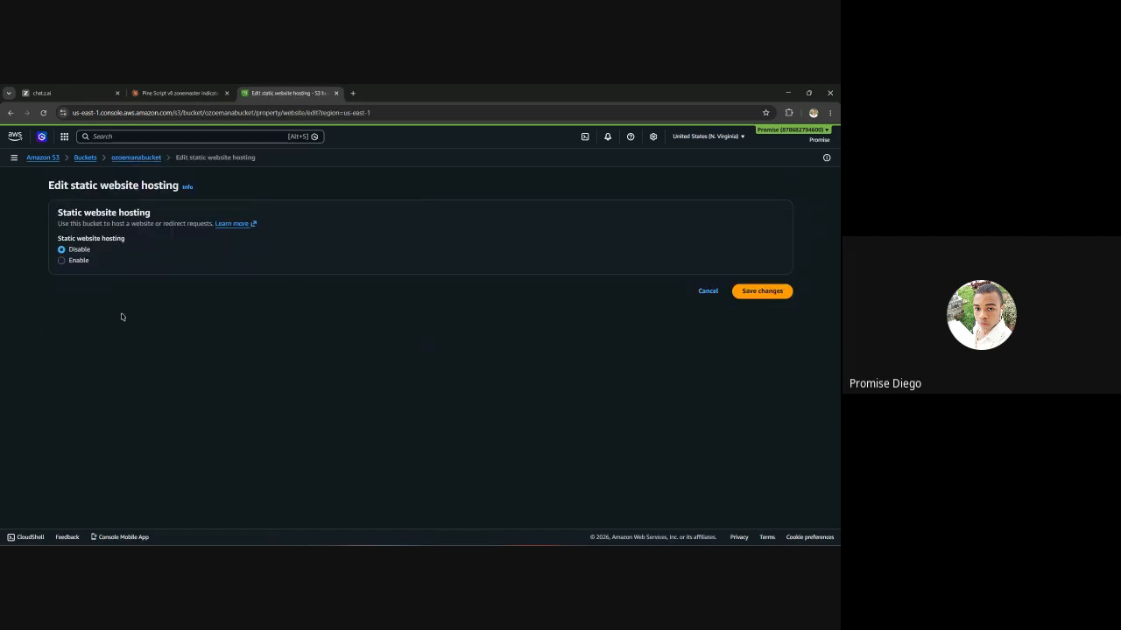
pyautogui.click(61, 261)
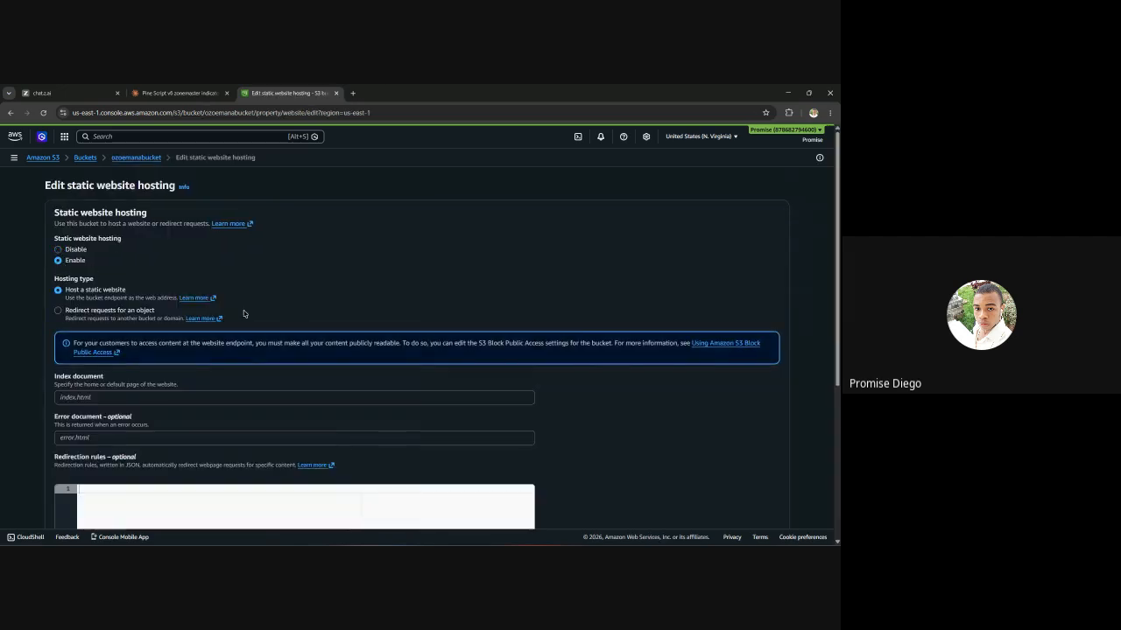
pyautogui.scroll(-1, 375, 351)
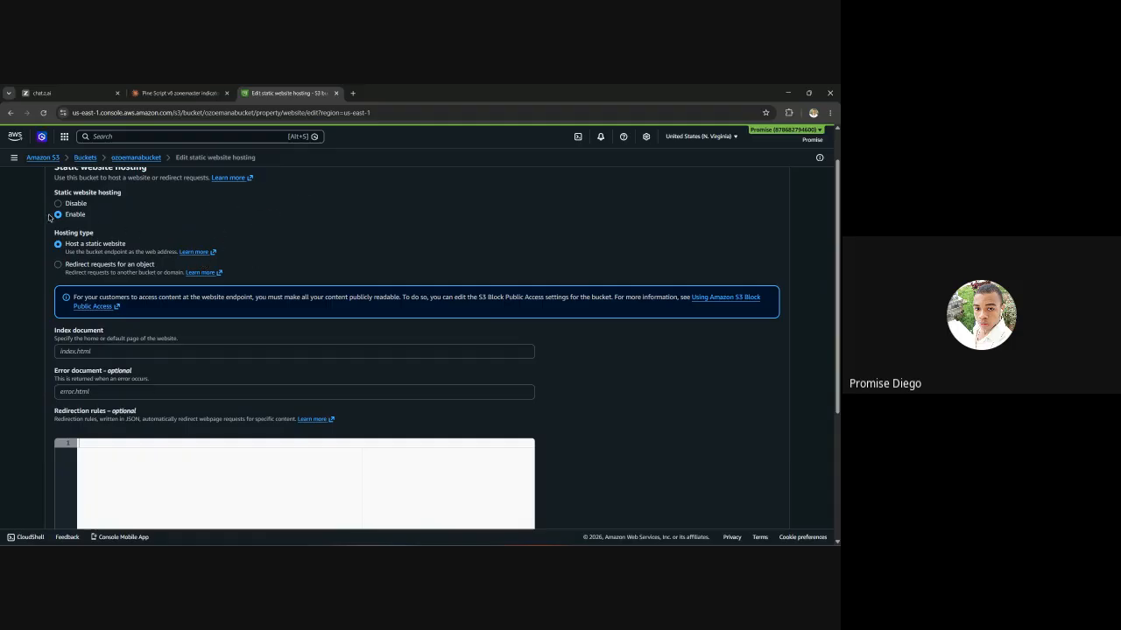
pyautogui.click(122, 351)
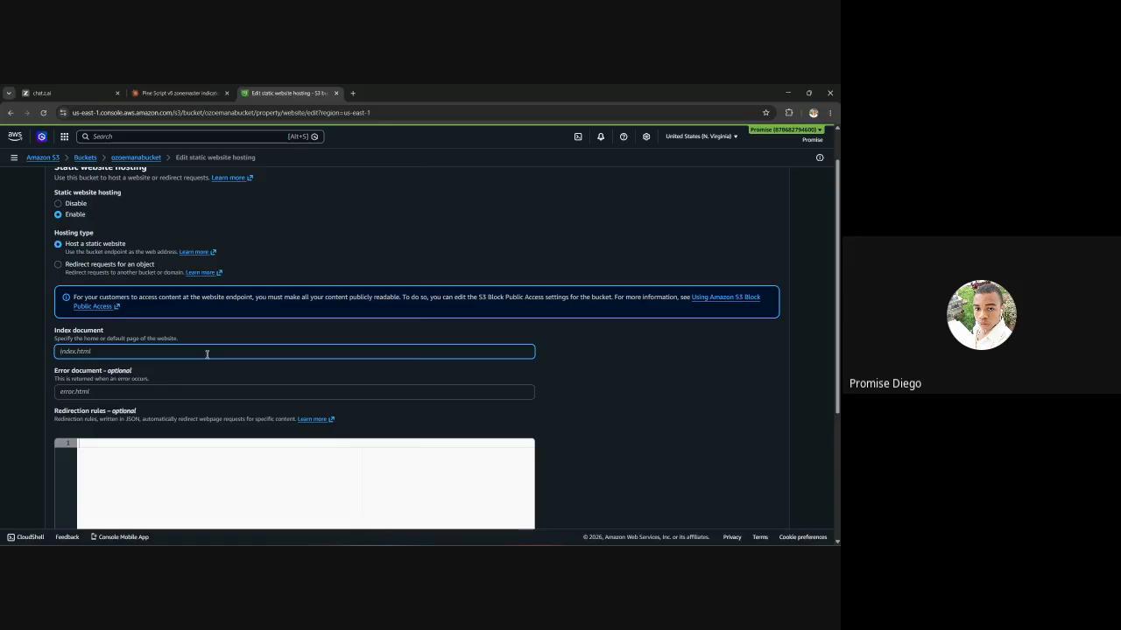
pyautogui.write('index.html')
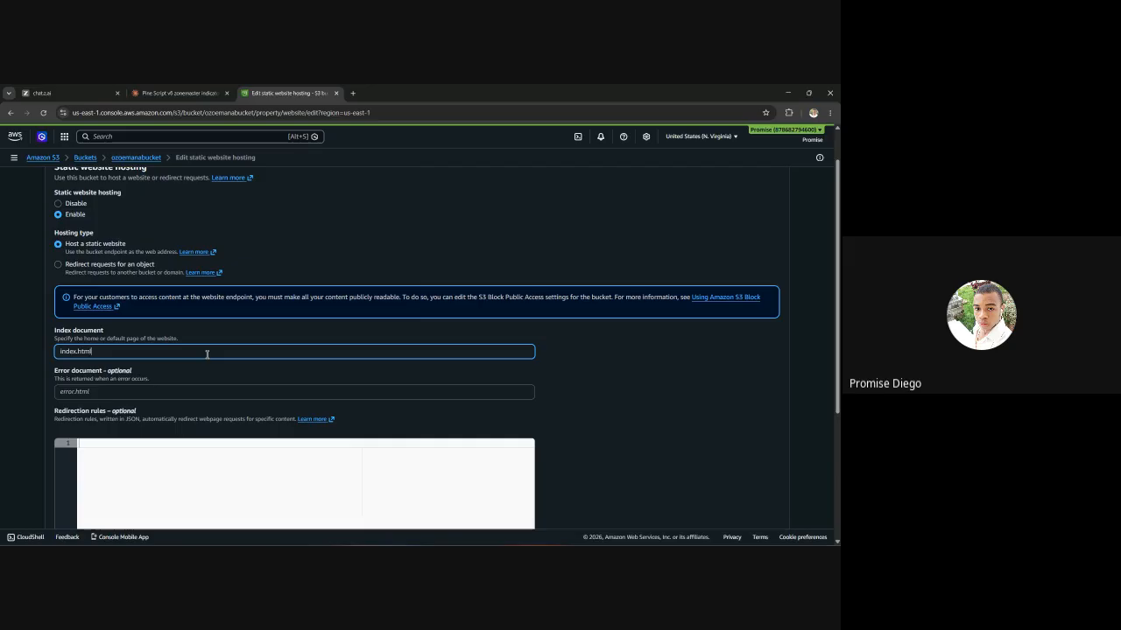
pyautogui.scroll(-5, 207, 353)
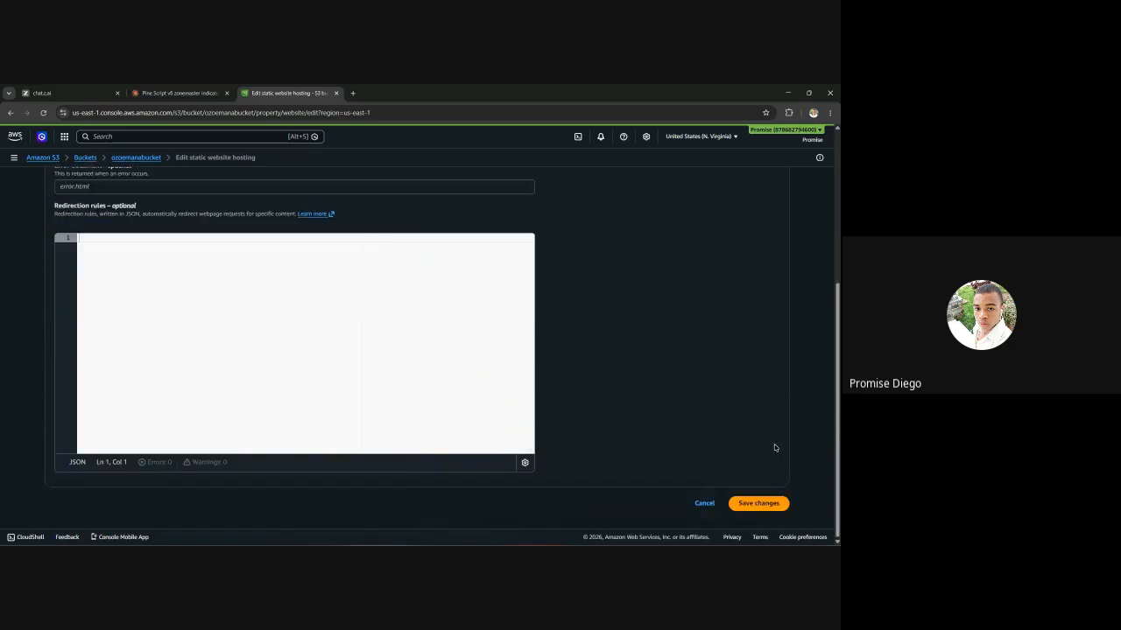
pyautogui.click(771, 504)
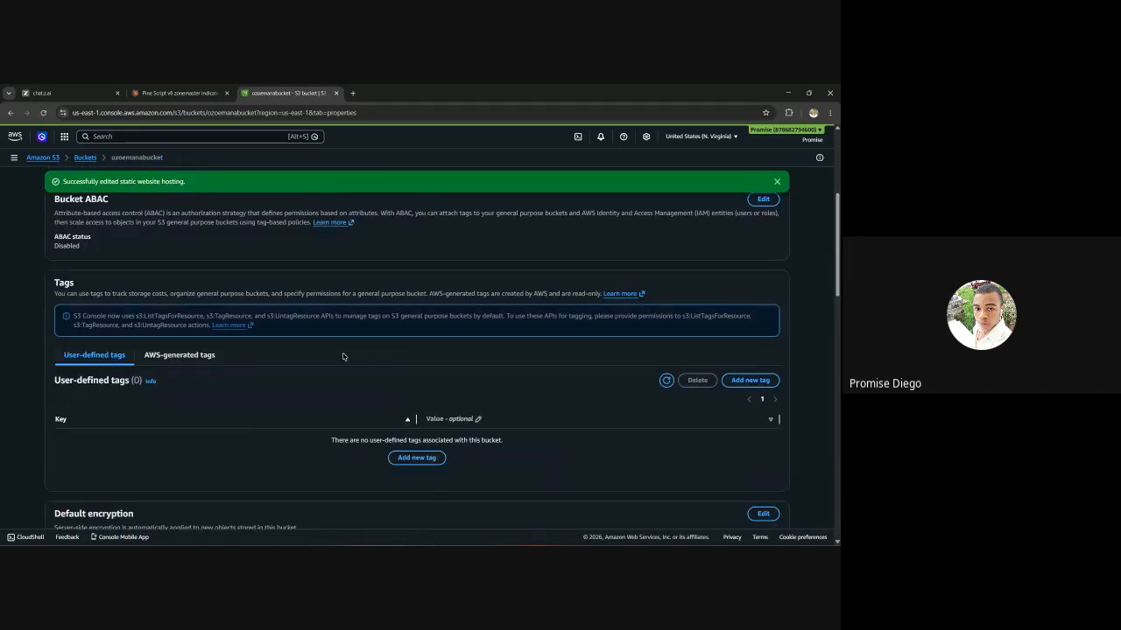
# Examine the bucket's permissions, including block public access, bucket policy, object ownership, access control list and CORS settings
pyautogui.scroll(3, 465, 307)
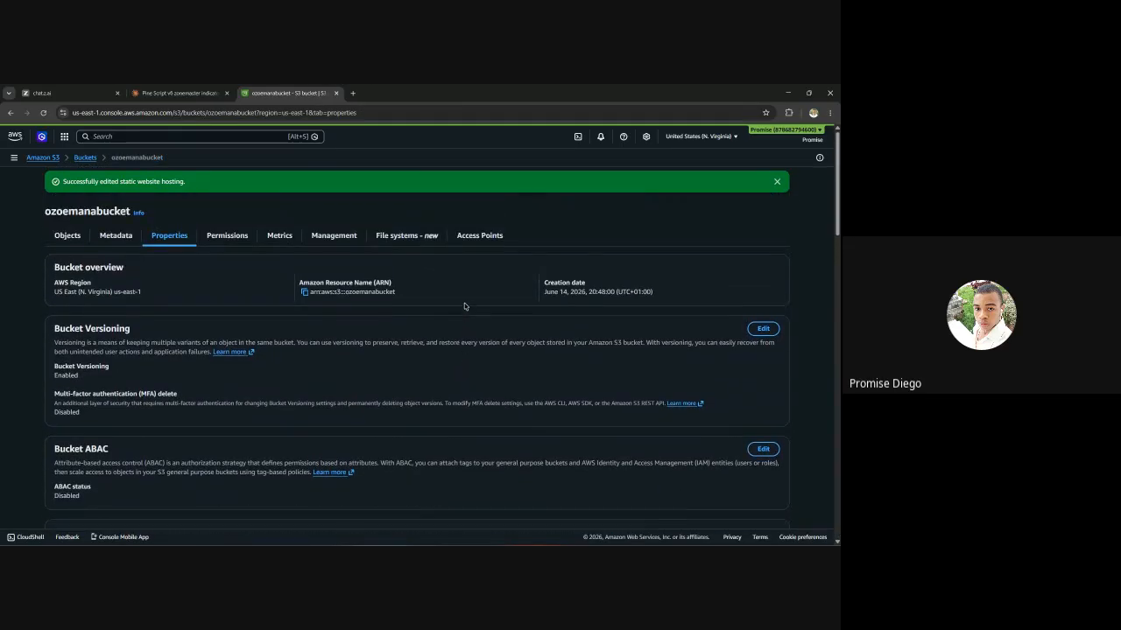
pyautogui.click(233, 236)
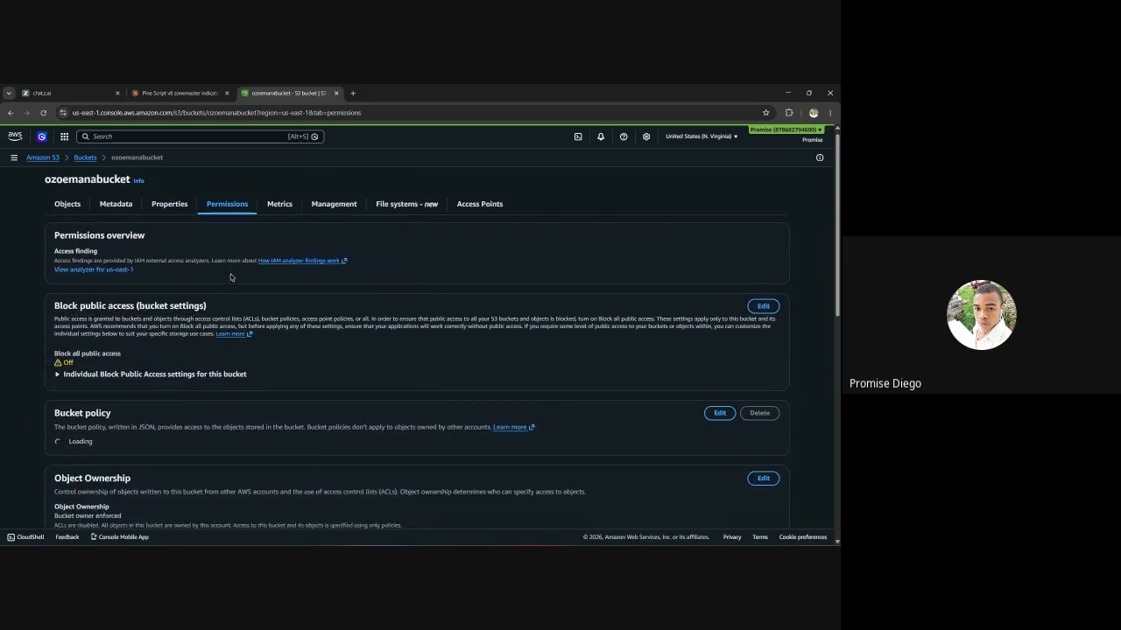
pyautogui.scroll(-3, 233, 281)
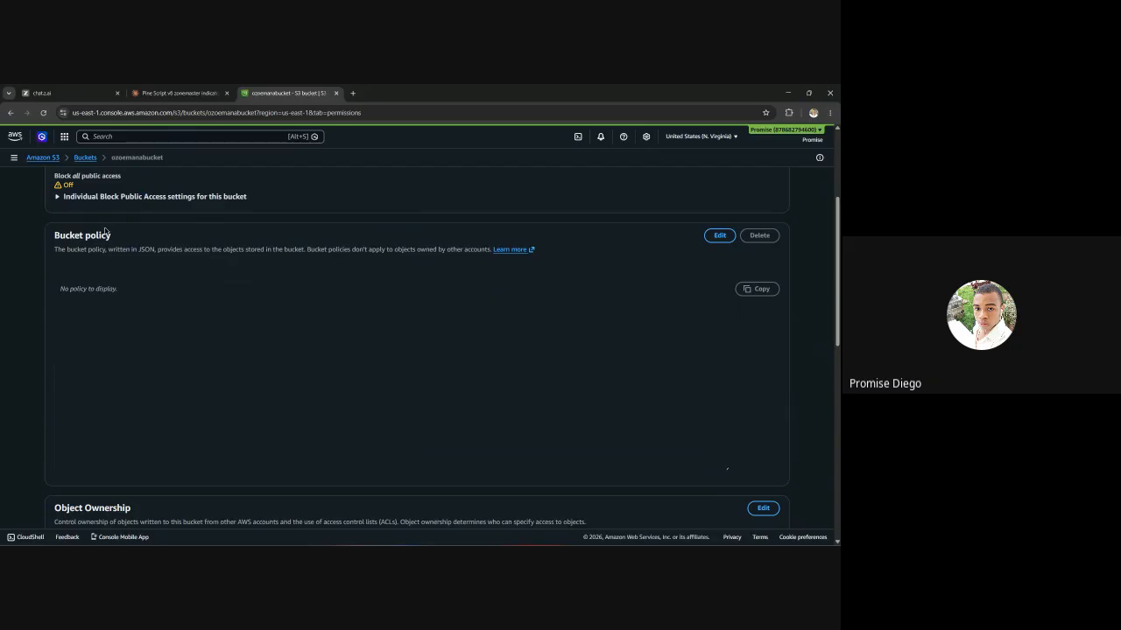
pyautogui.scroll(-5, 203, 252)
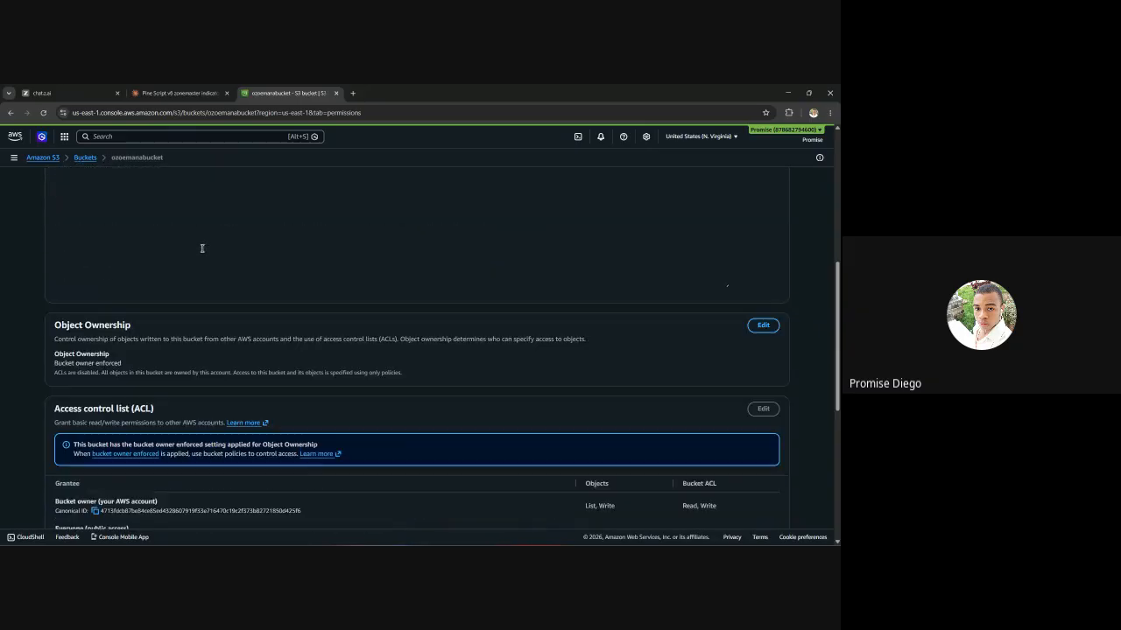
pyautogui.scroll(2, 203, 252)
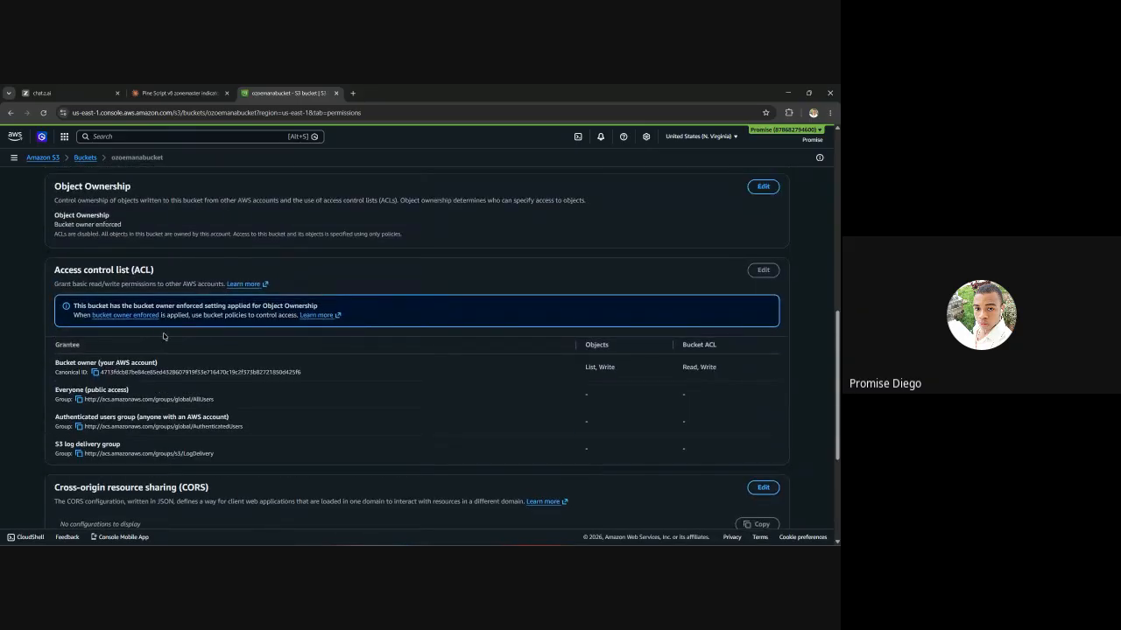
pyautogui.scroll(-2, 203, 320)
pyautogui.scroll(-2, 203, 320)
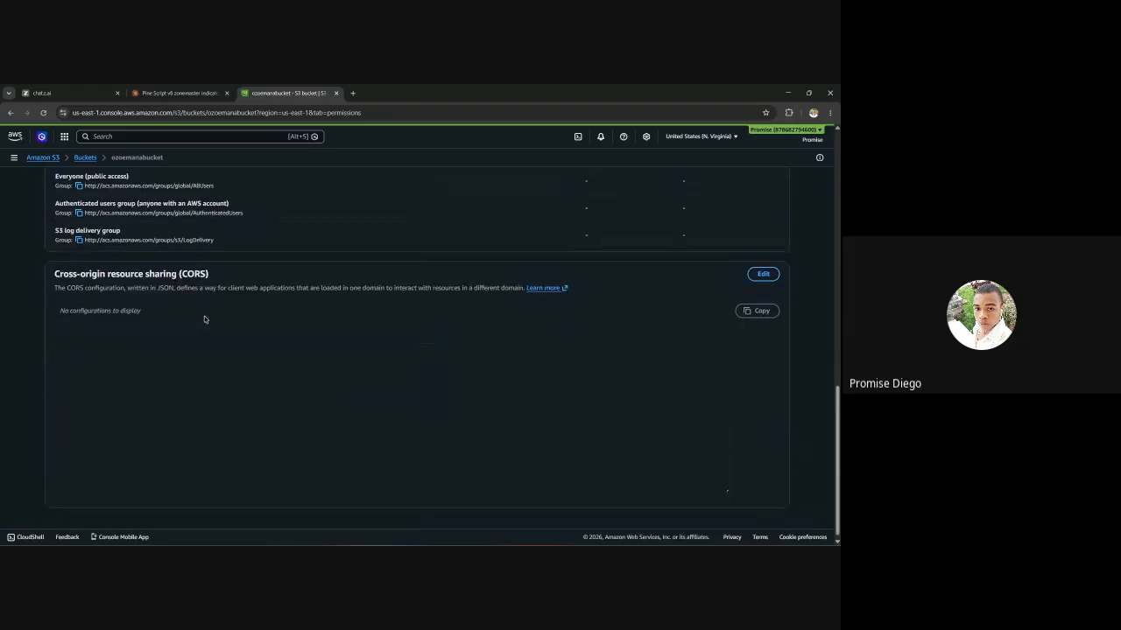
pyautogui.scroll(2, 204, 318)
pyautogui.scroll(8, 204, 319)
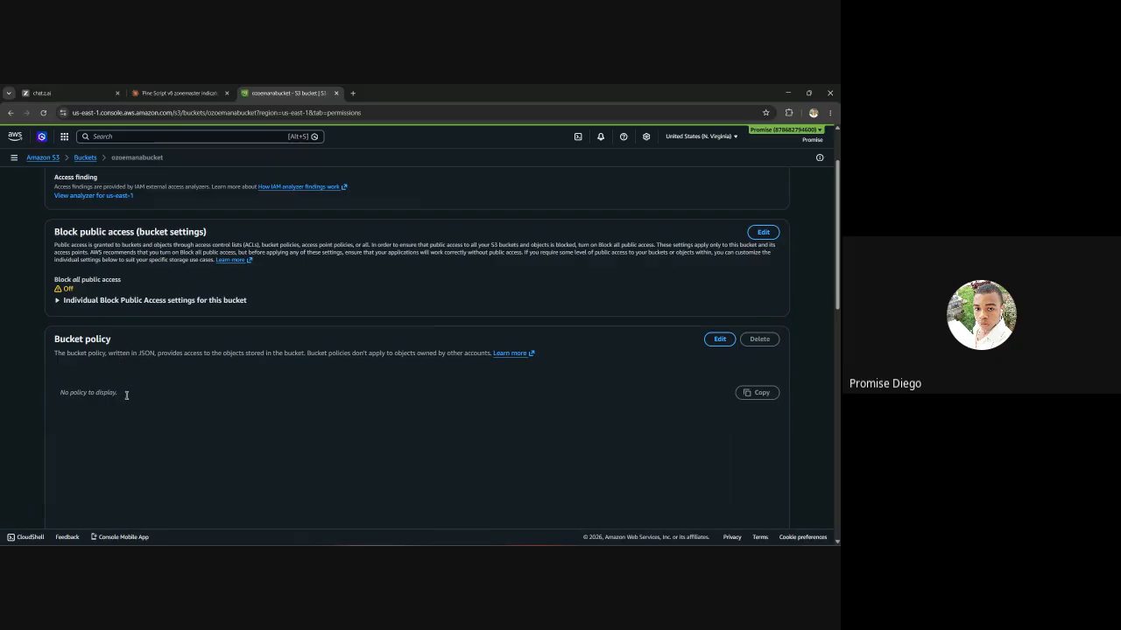
pyautogui.scroll(1, 236, 347)
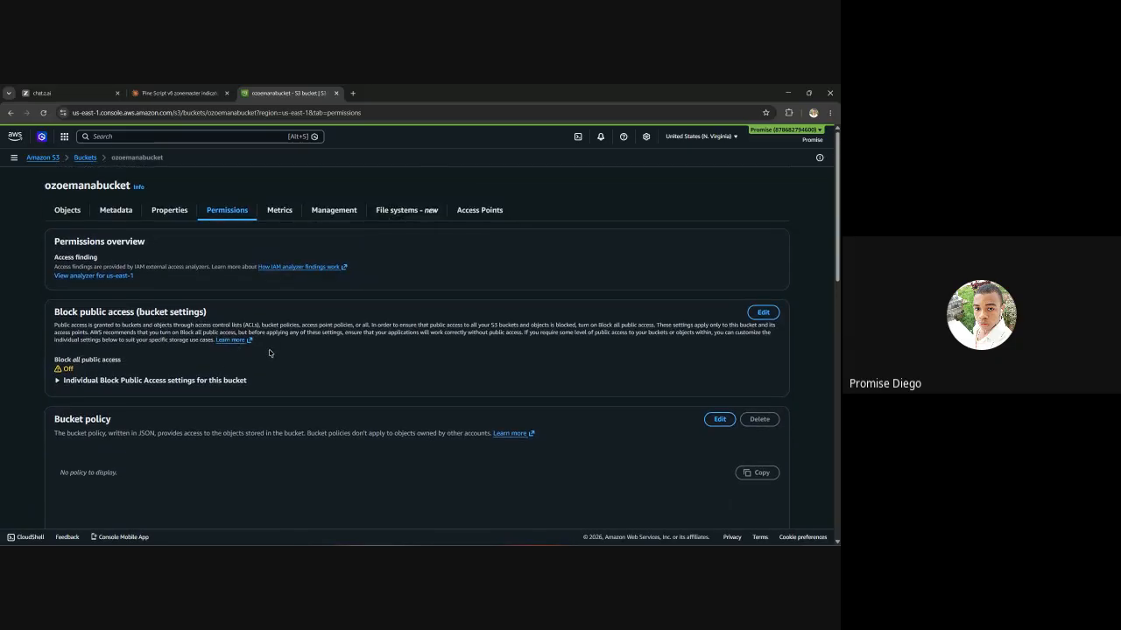
pyautogui.scroll(-1, 270, 354)
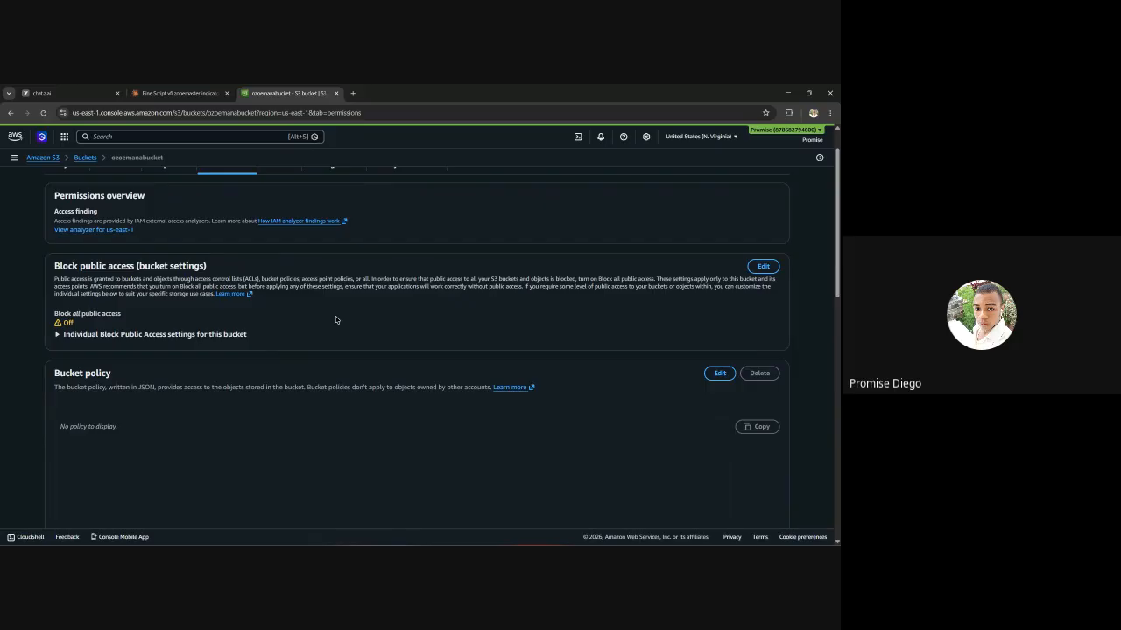
# Open the bucket policy for editing and start its JSON object with "Version": "2012-10-17"
pyautogui.click(720, 374)
pyautogui.scroll(-3, 531, 379)
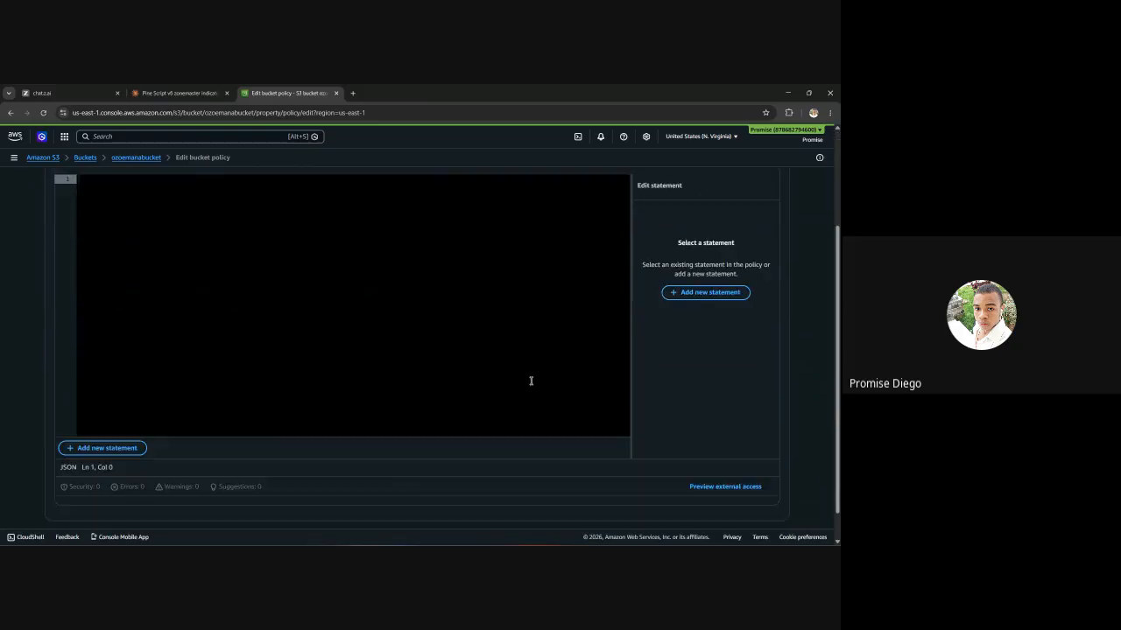
pyautogui.click(298, 266)
pyautogui.hotkey('alt', 'Tab')
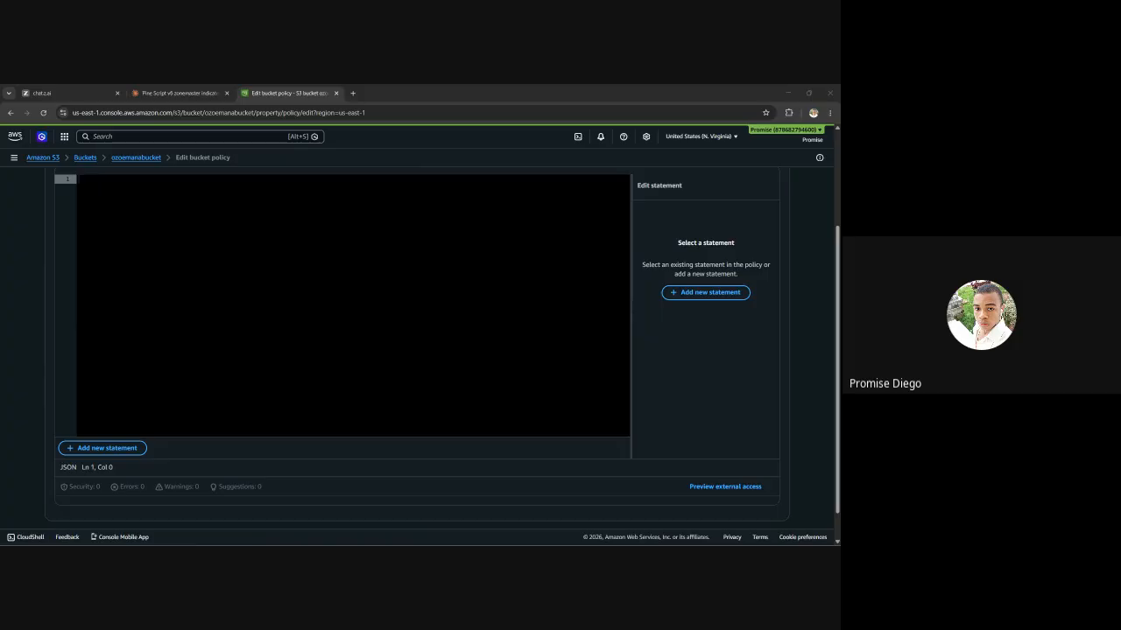
pyautogui.click(584, 346)
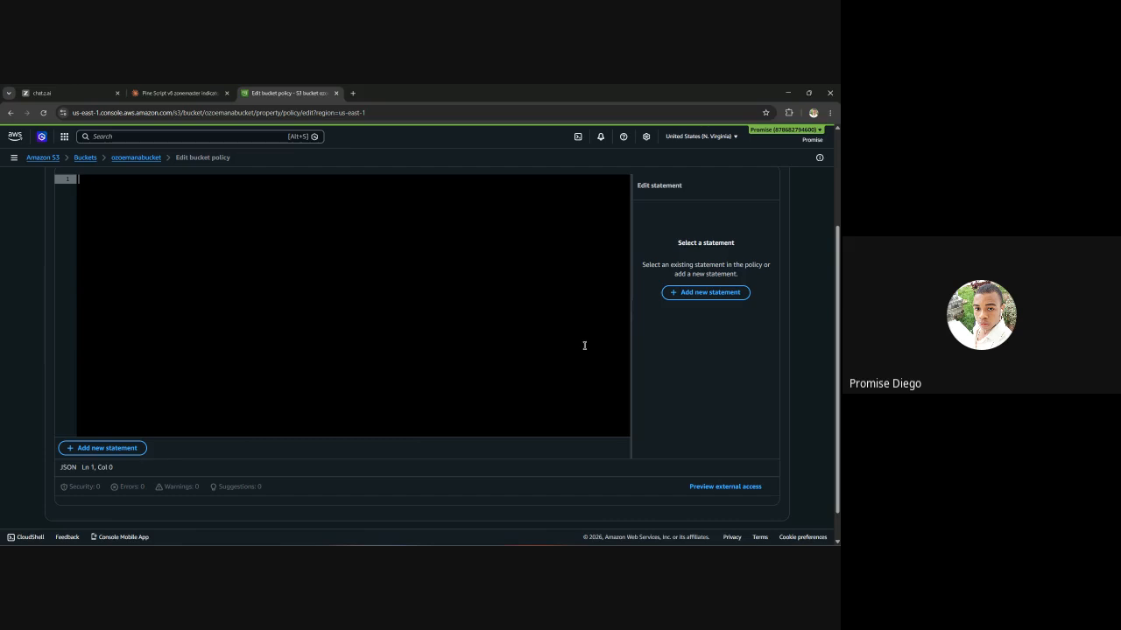
pyautogui.write('{')
pyautogui.press('Return')
pyautogui.write('"Vers')
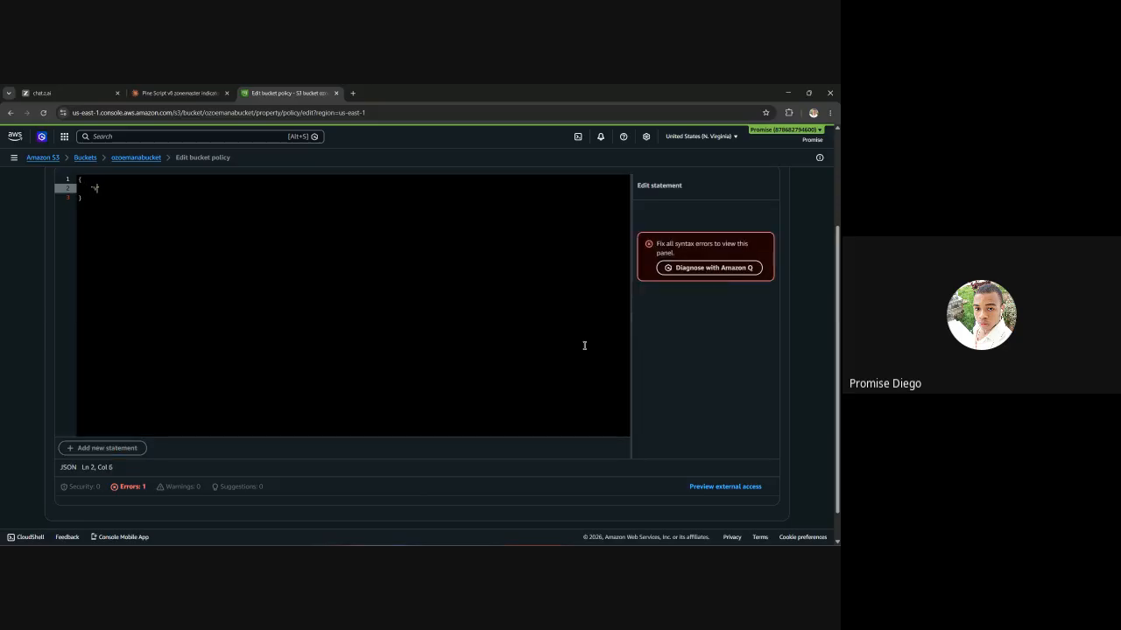
pyautogui.write('ion":')
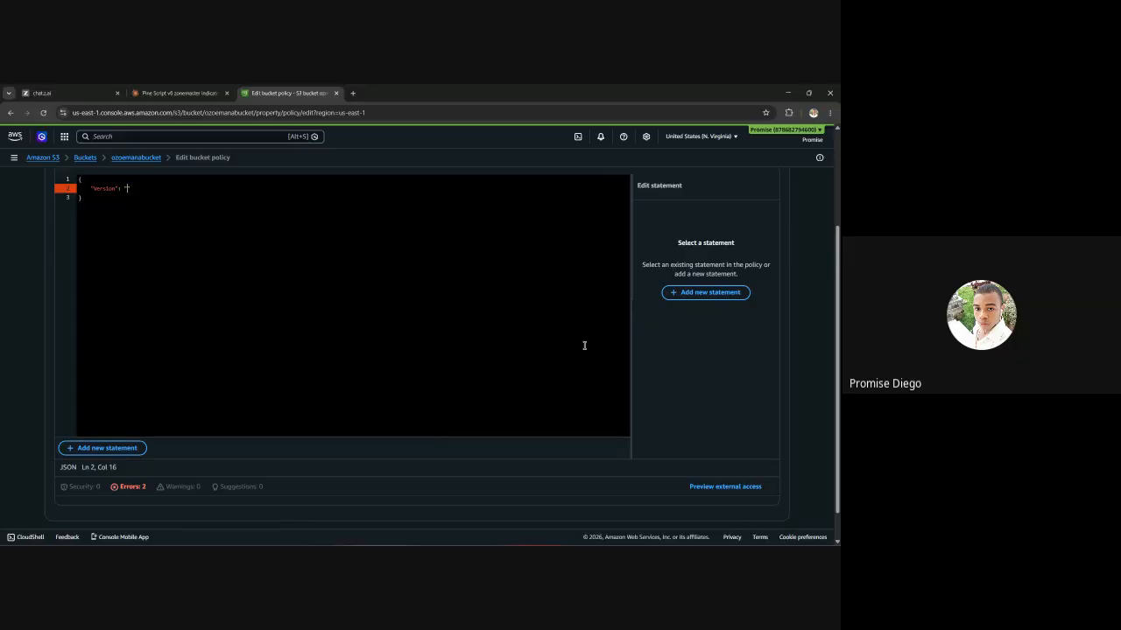
pyautogui.write('"2012-10-17",')
pyautogui.press('Return')
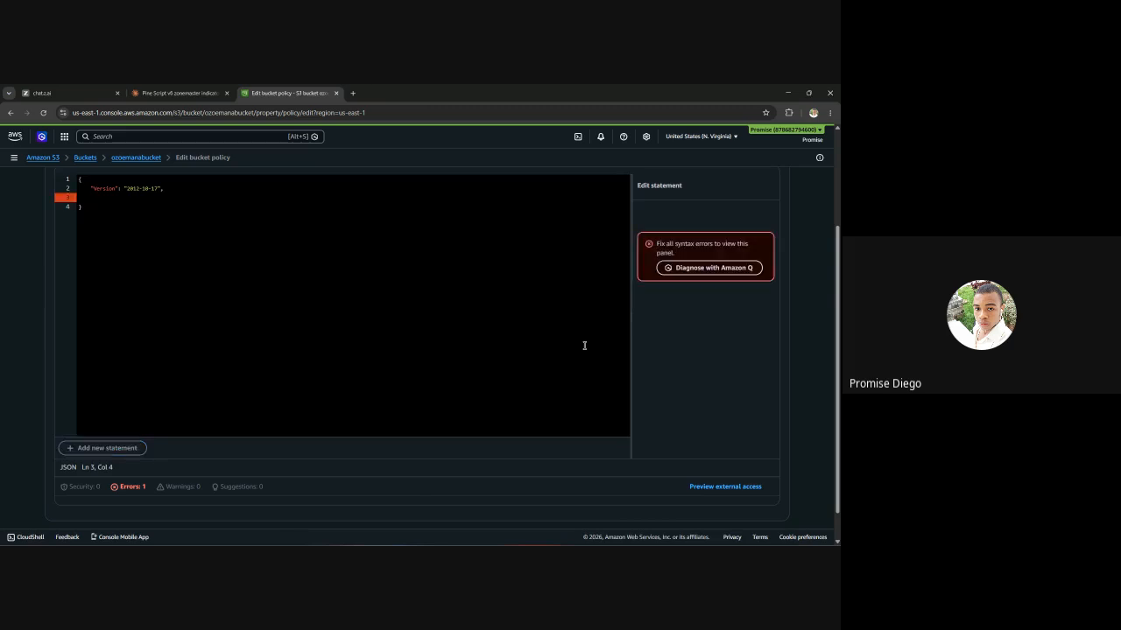
# Add a "Statement" array to the bucket policy and begin it with a "Sid" key
pyautogui.write('"Statement": [')
pyautogui.press('Return')
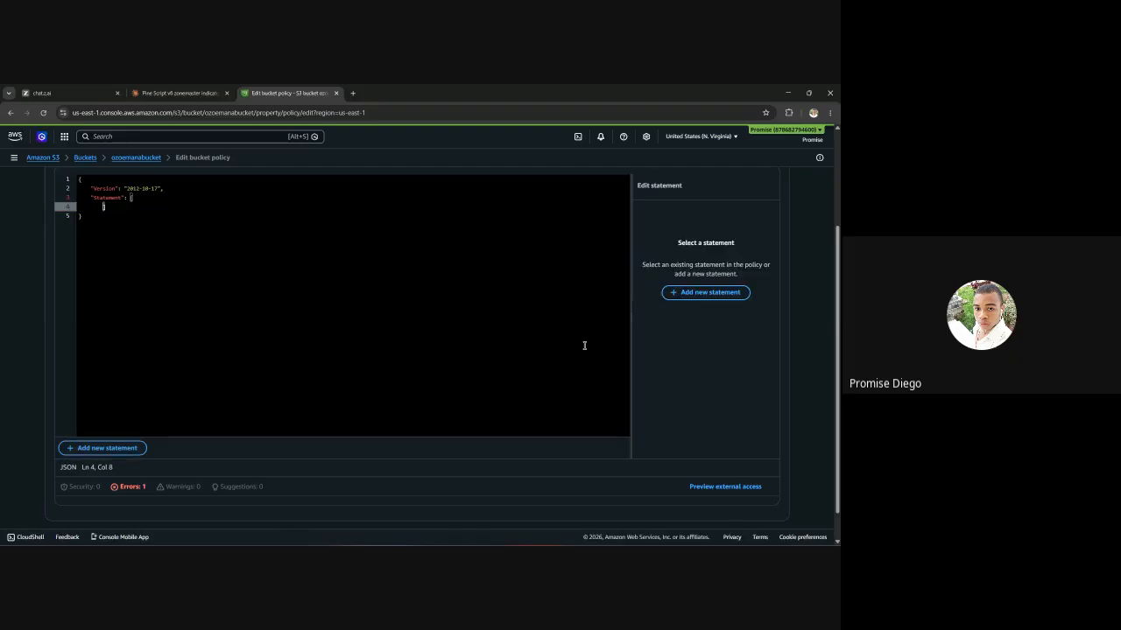
pyautogui.write('{')
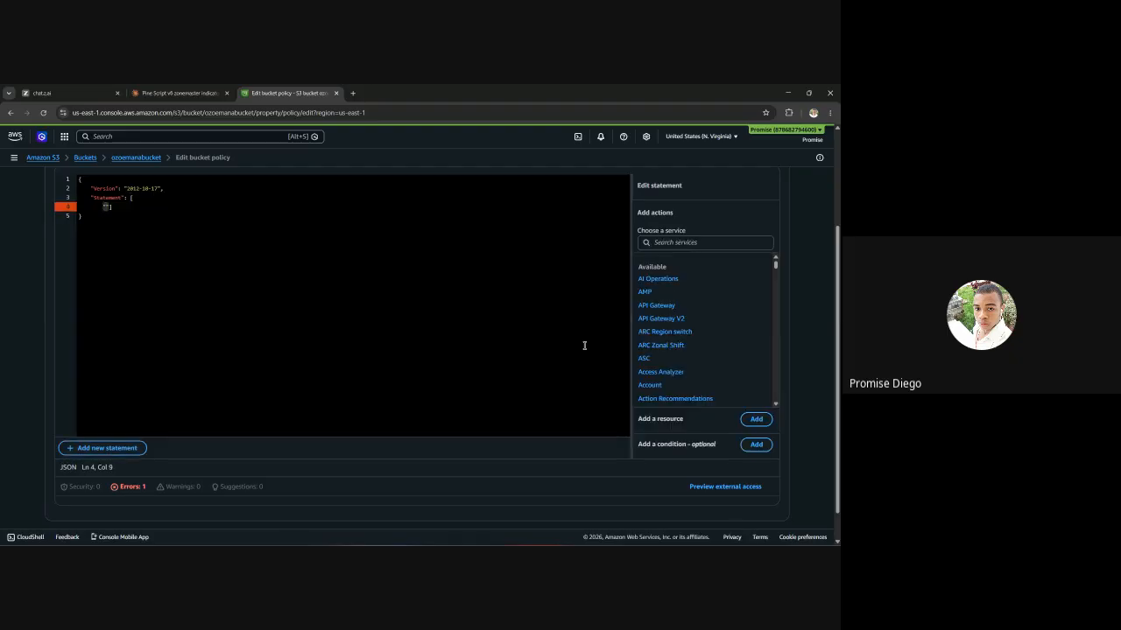
pyautogui.write('"Sid')
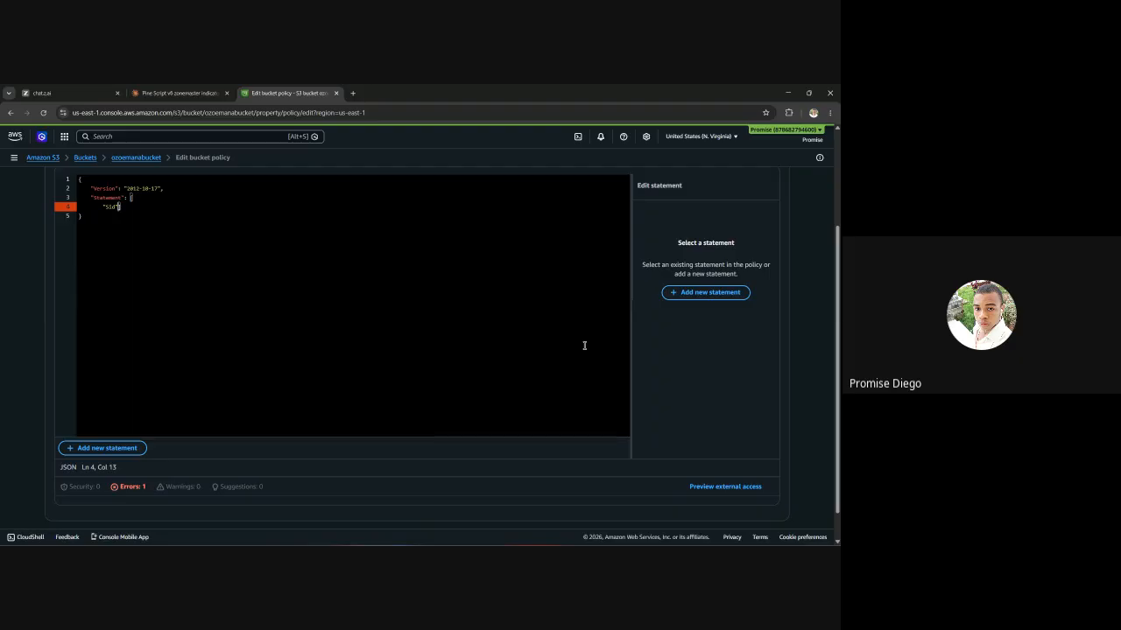
pyautogui.write('":')
pyautogui.press('Return')
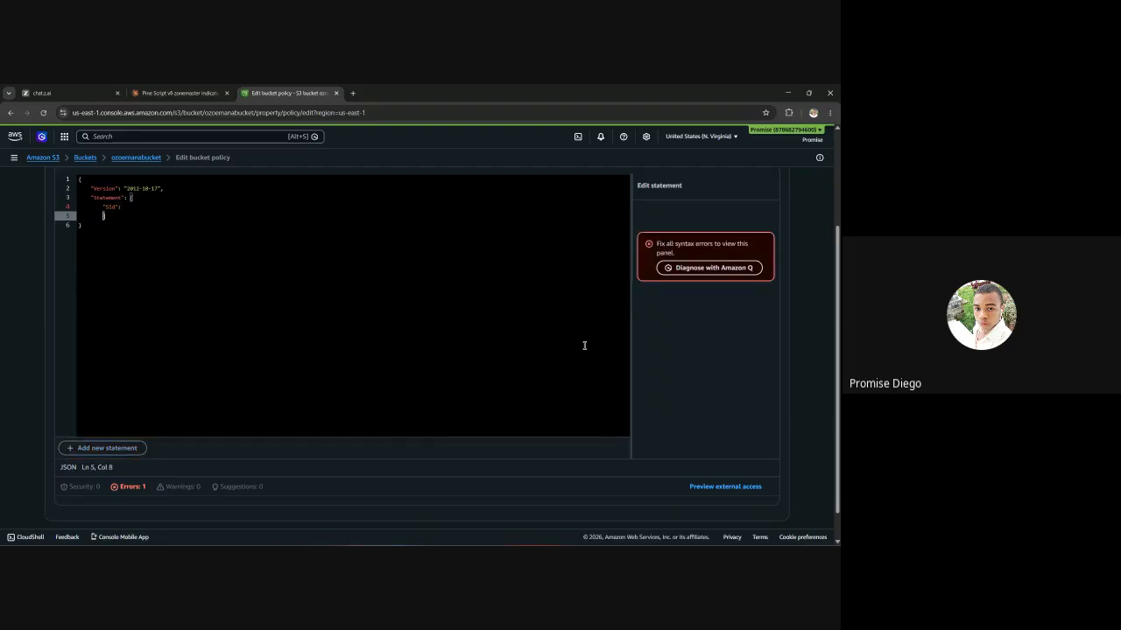
# Set the statement's Sid to "PublicReadGetObject" and add the principal "*" on the following line
pyautogui.press('Left')
pyautogui.press('Left')
pyautogui.press('Left')
pyautogui.press('Left')
pyautogui.press('Left')
pyautogui.write('Privci')
pyautogui.press('BackSpace')
pyautogui.press('BackSpace')
pyautogui.press('BackSpace')
pyautogui.write('ublicReadGet')
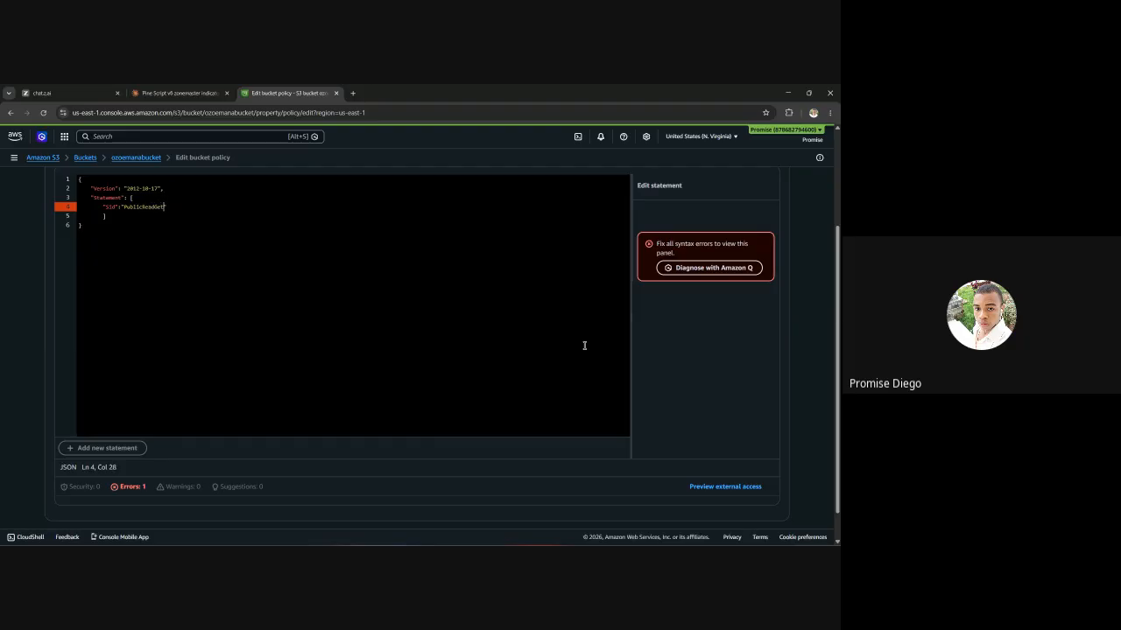
pyautogui.write('Object",')
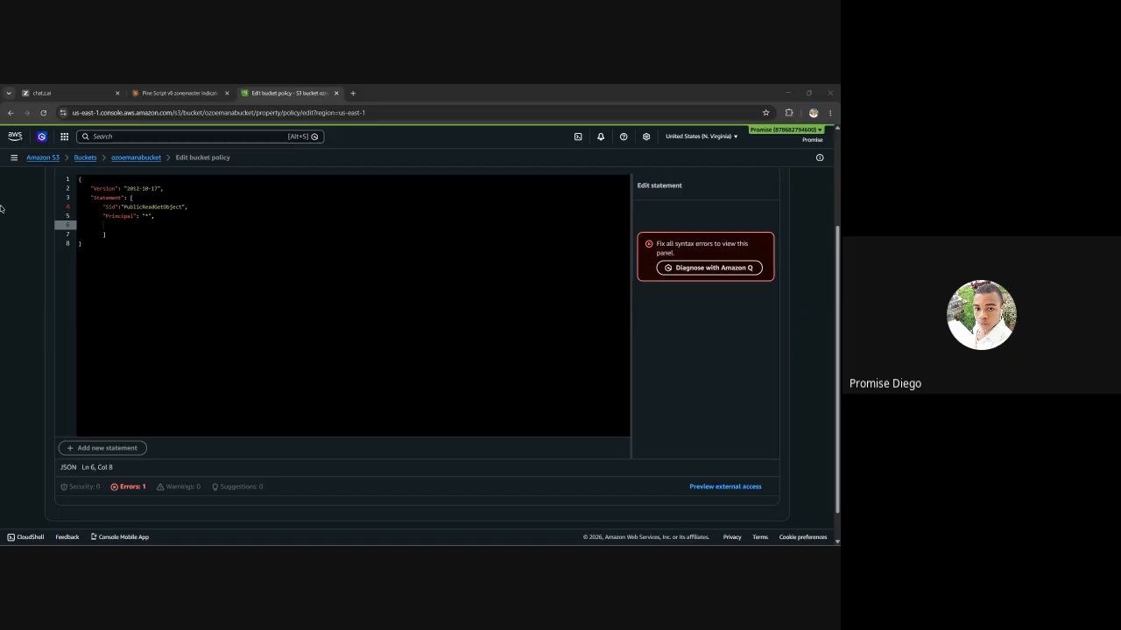
# Add Effect "Allow", Action "S3:Getobject" and Resource "arn:aws:s3:::macrom" below the principal, and remove the surplus closing brackets
pyautogui.click(114, 228)
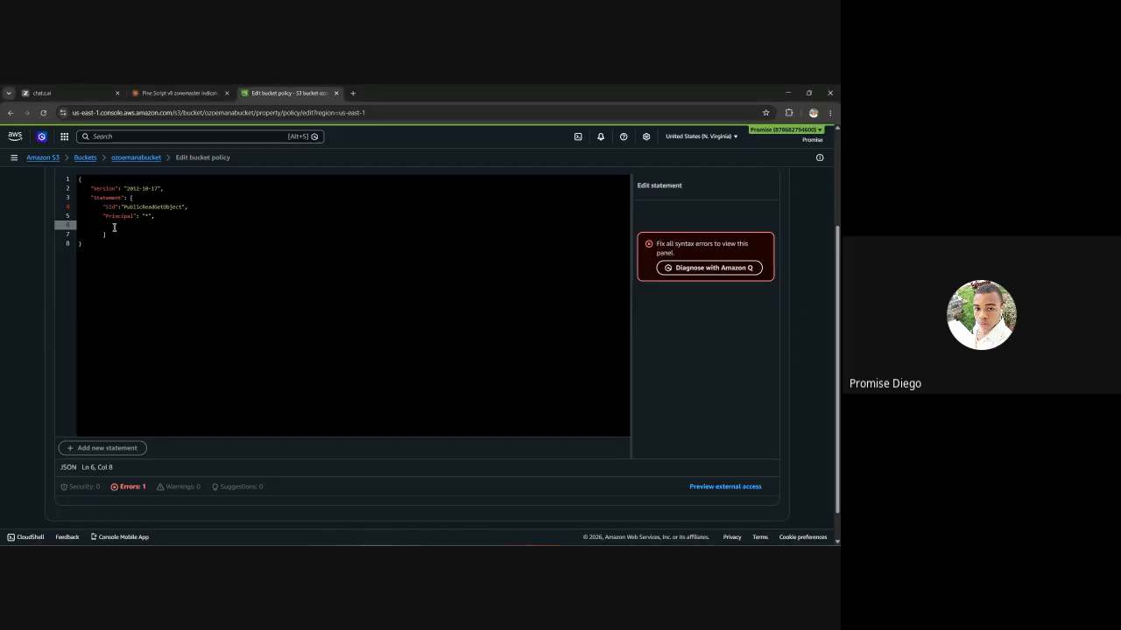
pyautogui.write('"Effect": "Allow", "Action": "S3:GetObject", "Resource": "arn:aws:s3:::macrom" } ] }')
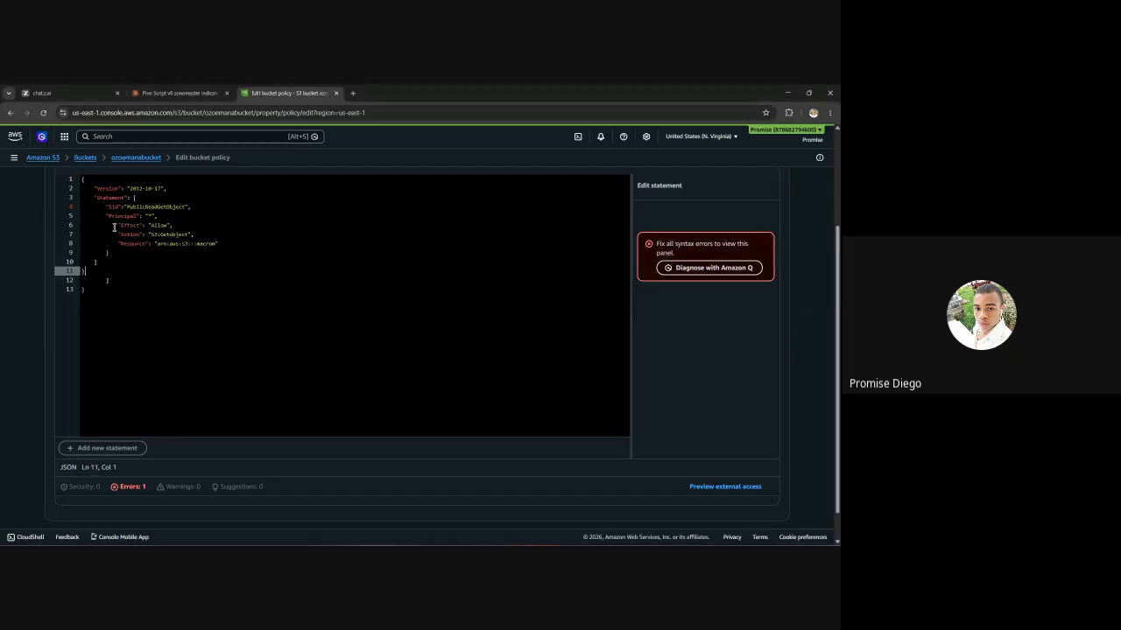
pyautogui.click(111, 280)
pyautogui.press('Down')
pyautogui.press('BackSpace')
pyautogui.press('BackSpace')
pyautogui.press('BackSpace')
pyautogui.press('BackSpace')
pyautogui.press('BackSpace')
# Copy the bucket ARN and replace the Resource value with "arn:aws:s3:::ozoemanabucket/*"
pyautogui.scroll(2, 271, 303)
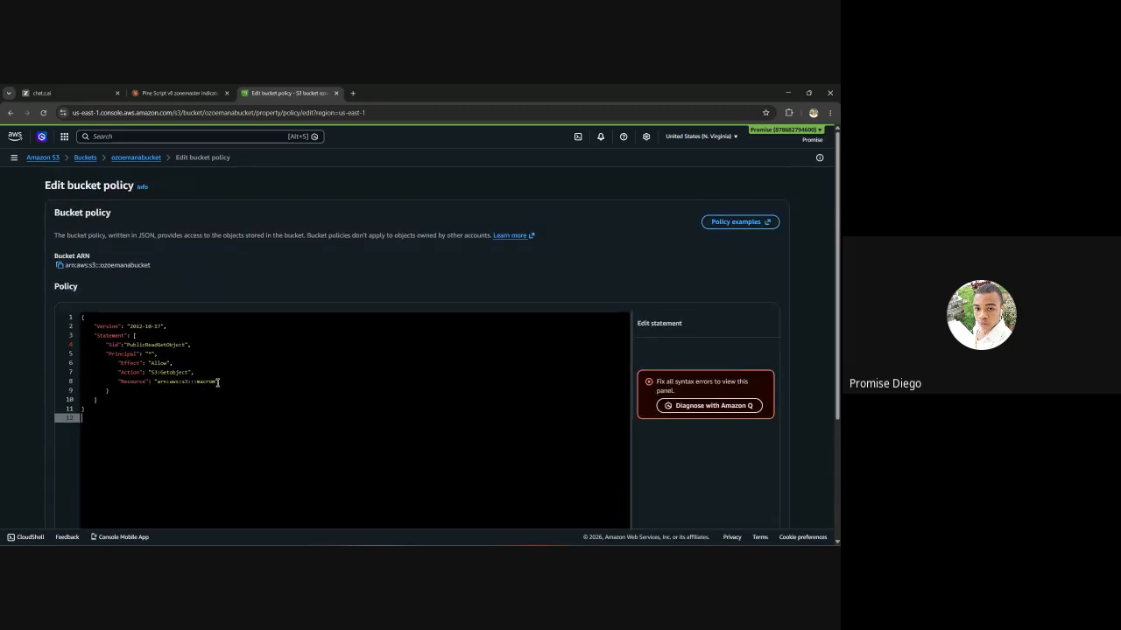
pyautogui.click(60, 267)
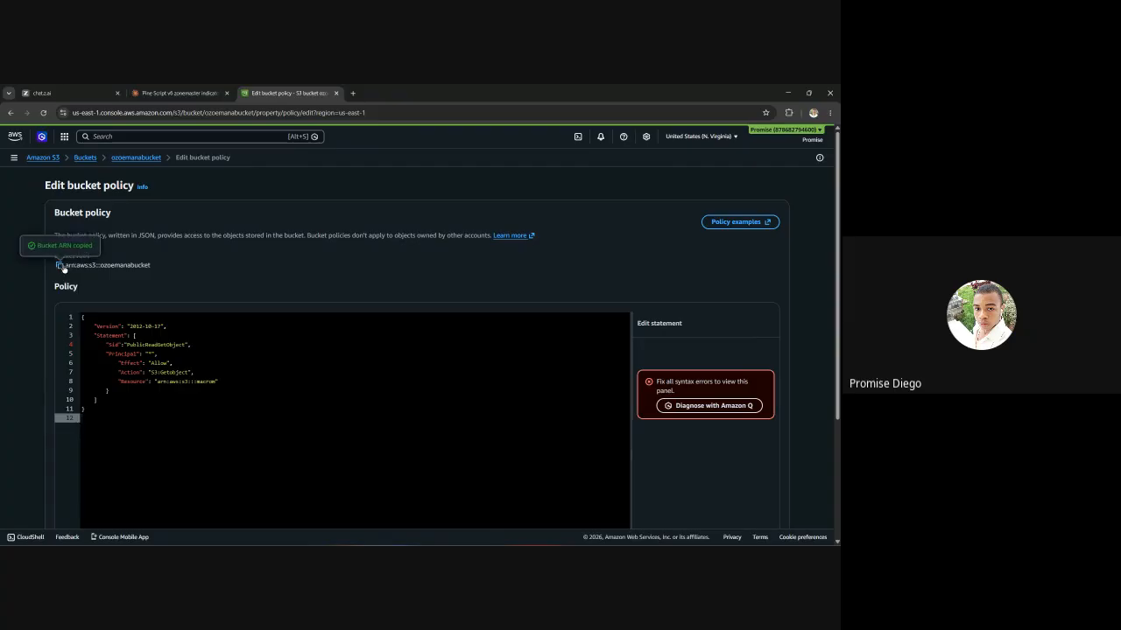
pyautogui.click(216, 382)
pyautogui.press('BackSpace')
pyautogui.press('BackSpace')
pyautogui.press('BackSpace')
pyautogui.press('BackSpace')
pyautogui.press('BackSpace')
pyautogui.press('BackSpace')
pyautogui.press('BackSpace')
pyautogui.press('BackSpace')
pyautogui.press('BackSpace')
pyautogui.press('BackSpace')
pyautogui.press('BackSpace')
pyautogui.press('BackSpace')
pyautogui.press('BackSpace')
pyautogui.press('BackSpace')
pyautogui.press('BackSpace')
pyautogui.press('BackSpace')
pyautogui.press('BackSpace')
pyautogui.press('BackSpace')
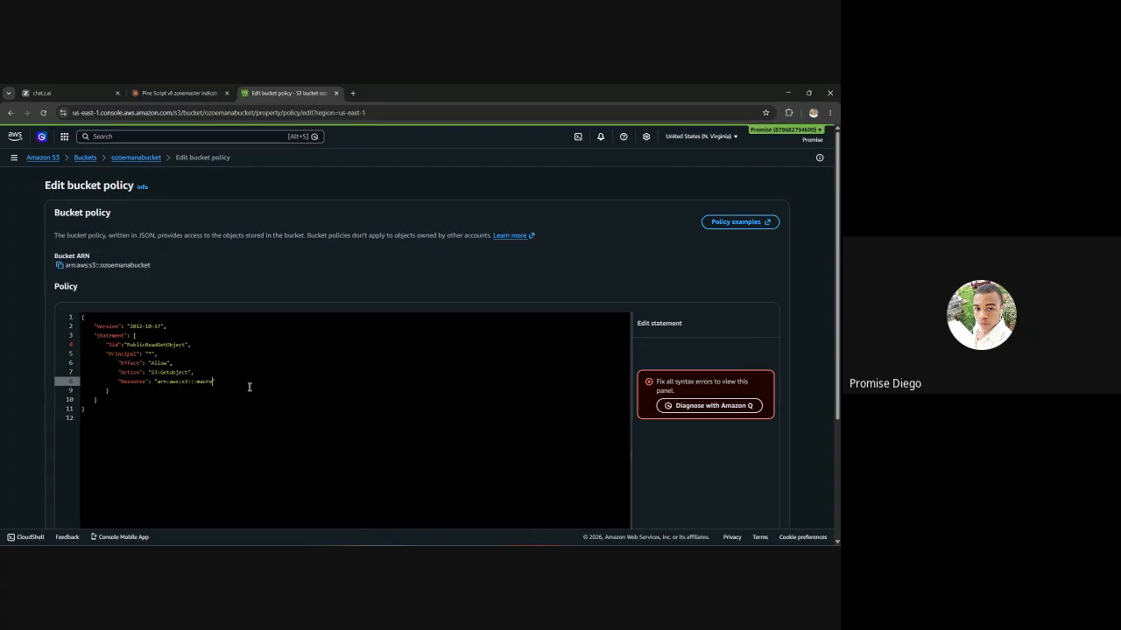
pyautogui.press('BackSpace')
pyautogui.press('BackSpace')
pyautogui.hotkey('ctrl', 'v')
pyautogui.write('/*')
# Try to save the bucket policy changes
pyautogui.scroll(-2, 473, 433)
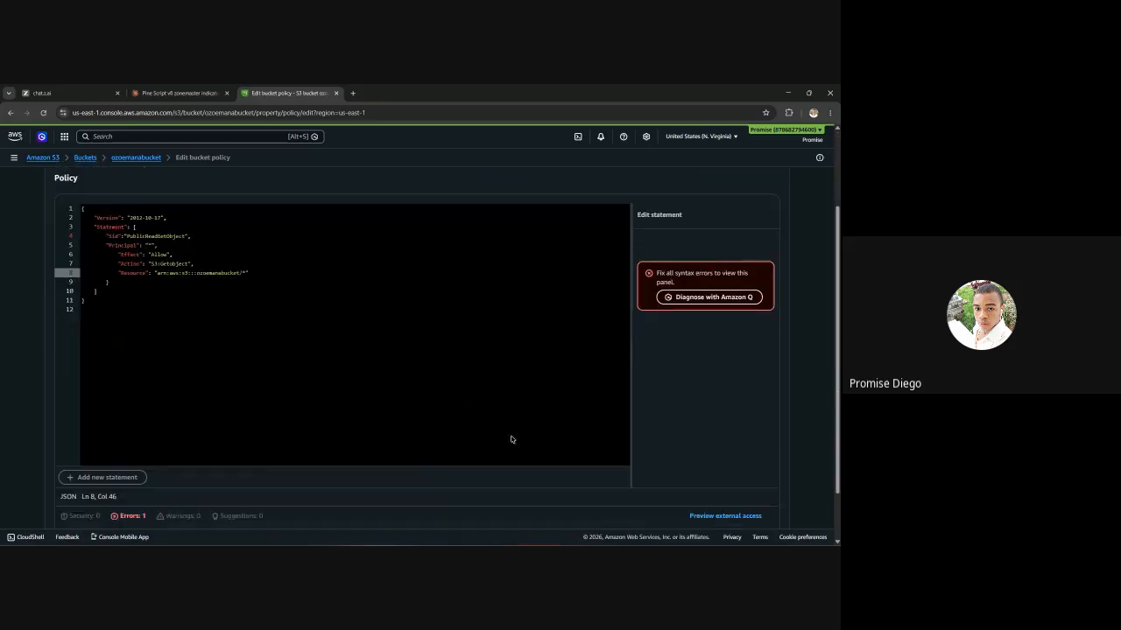
pyautogui.click(759, 504)
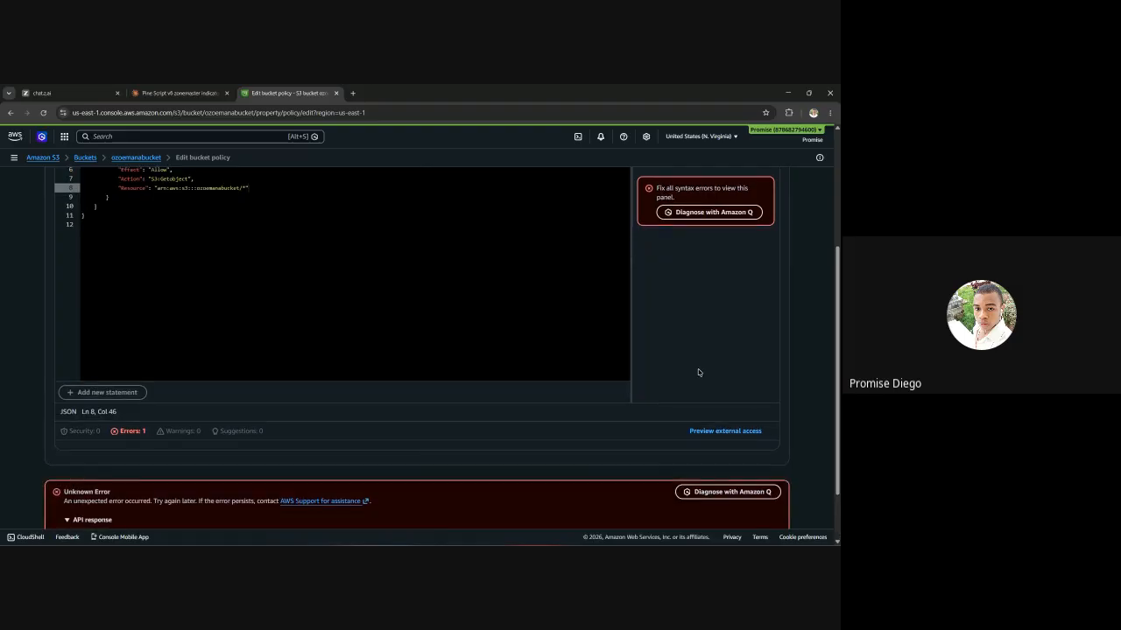
pyautogui.scroll(2, 698, 369)
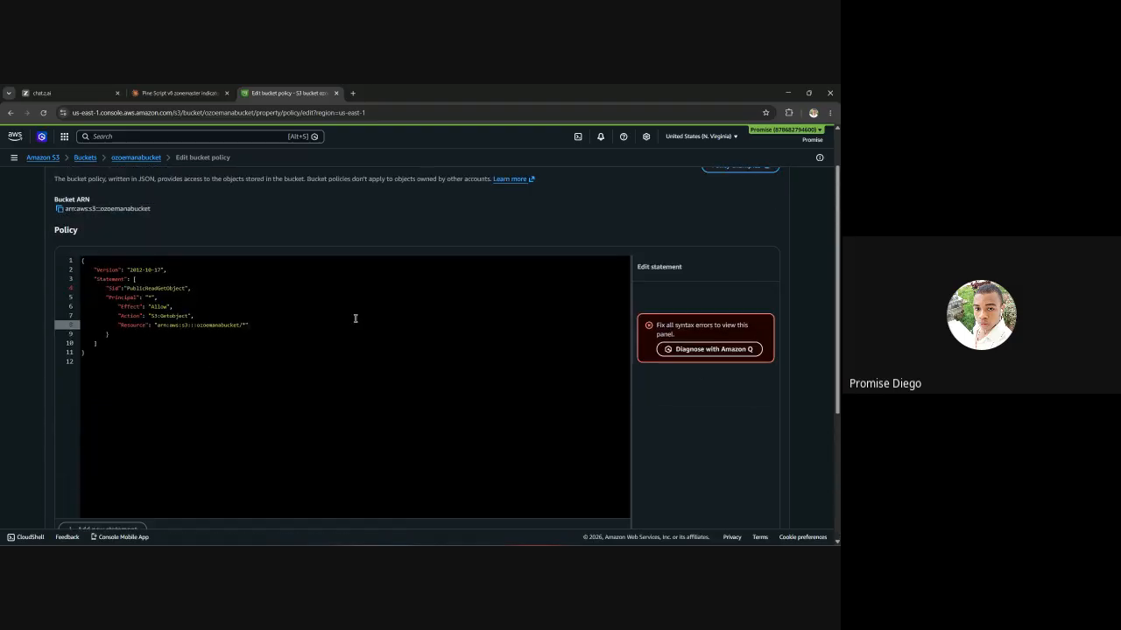
pyautogui.hotkey('alt', 'Tab')
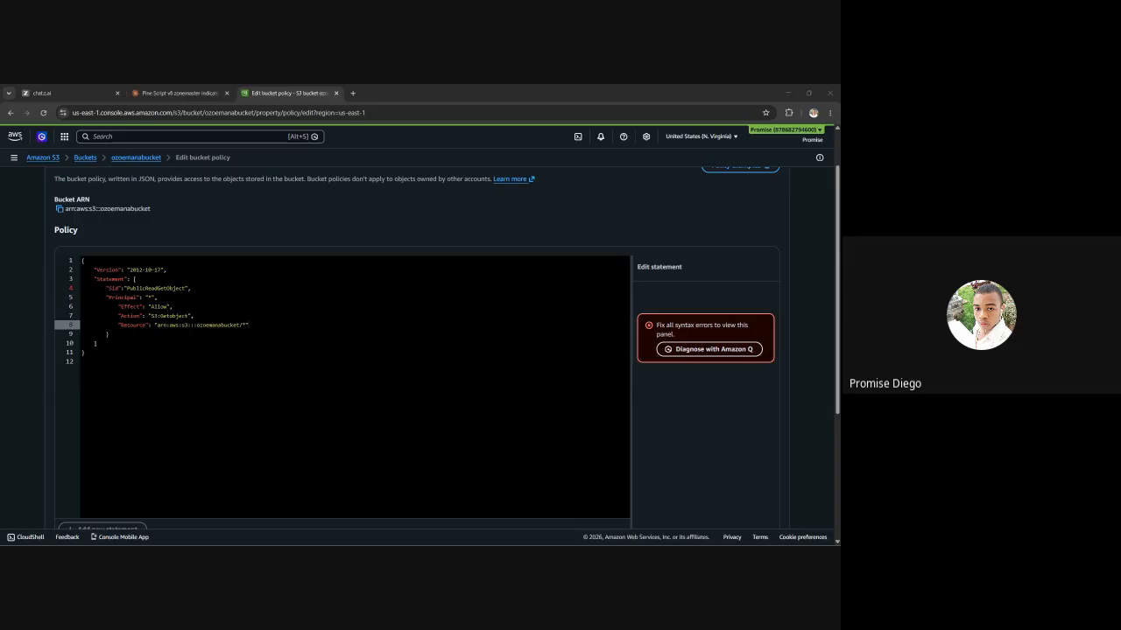
pyautogui.hotkey('alt', 'Tab')
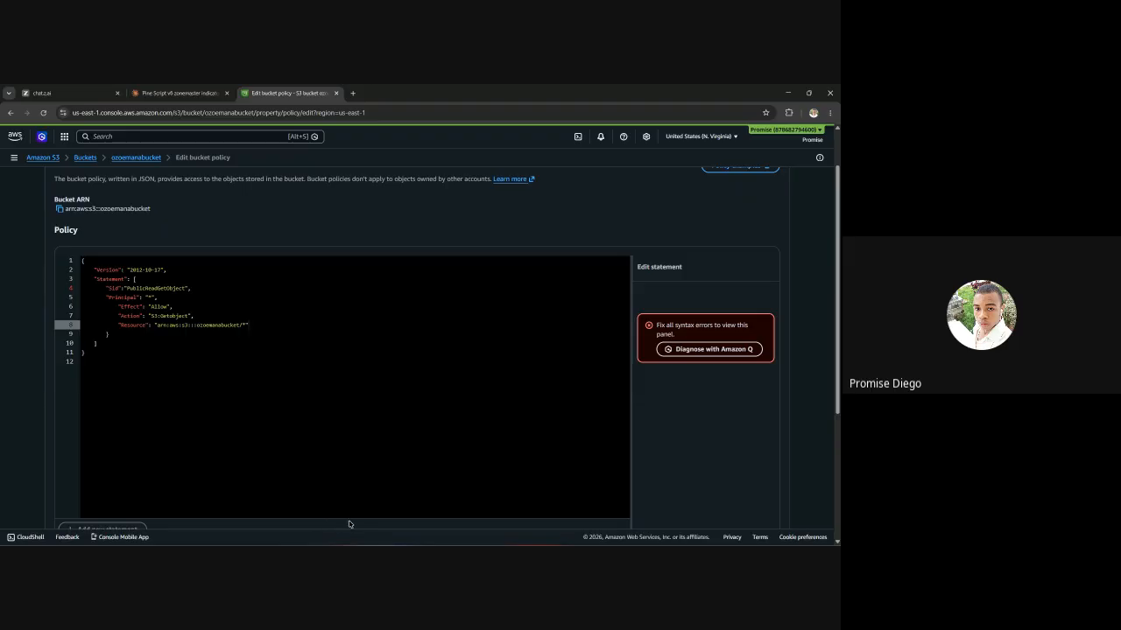
pyautogui.click(328, 463)
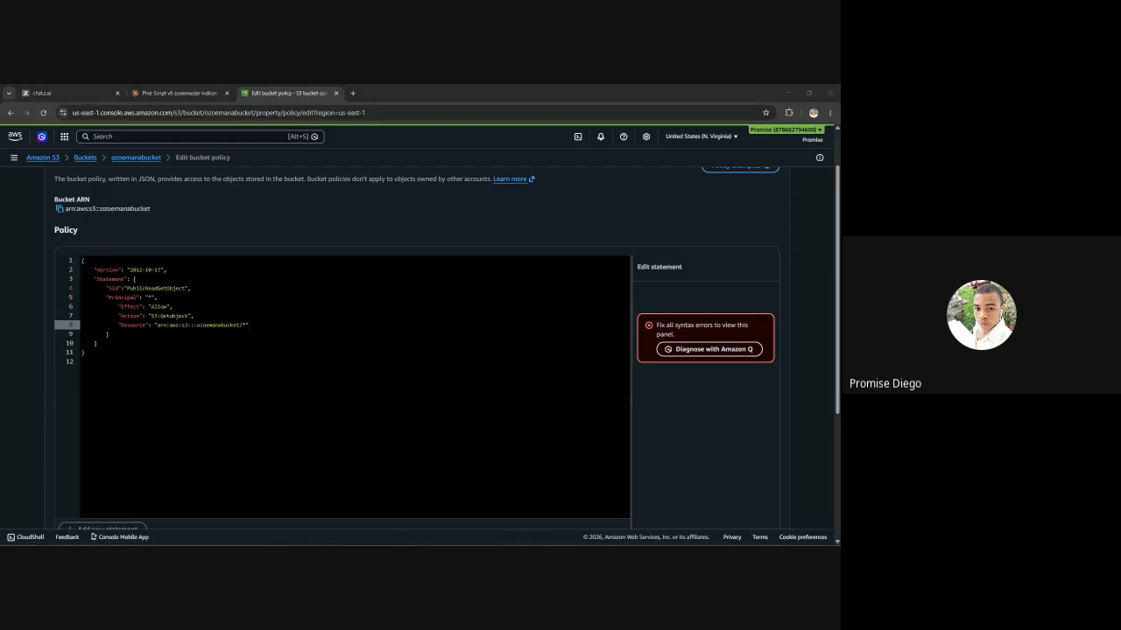
pyautogui.hotkey('alt', 'Tab')
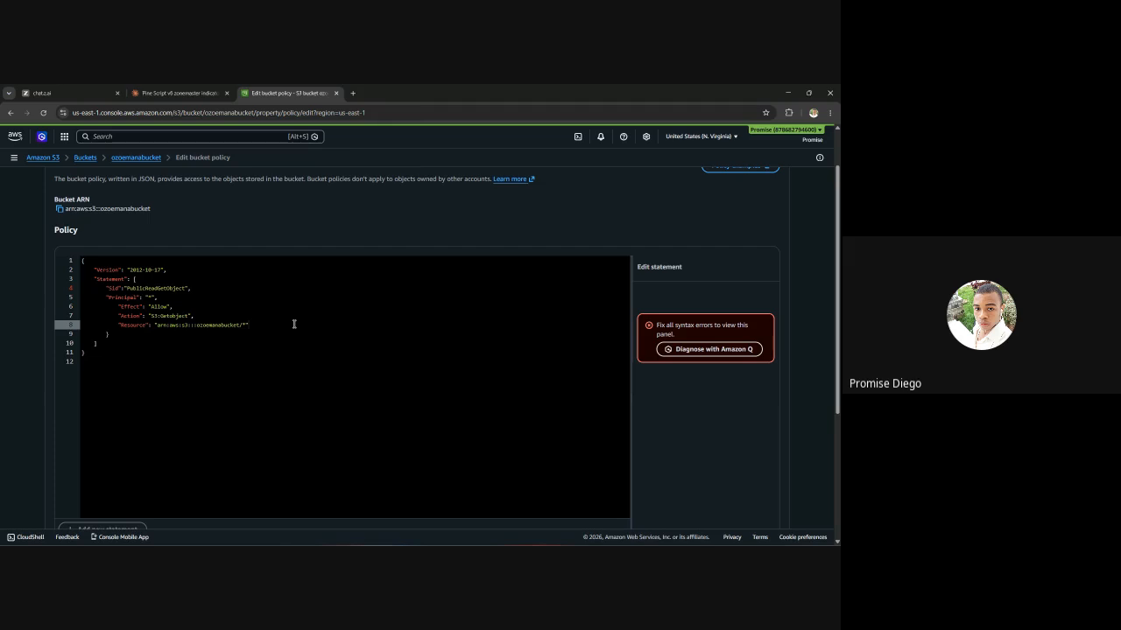
# Change the ending of the Resource ARN to "\*" and try to save the policy again
pyautogui.press('Left')
pyautogui.press('BackSpace')
pyautogui.press('BackSpace')
pyautogui.write('/')
pyautogui.scroll(-2, 699, 463)
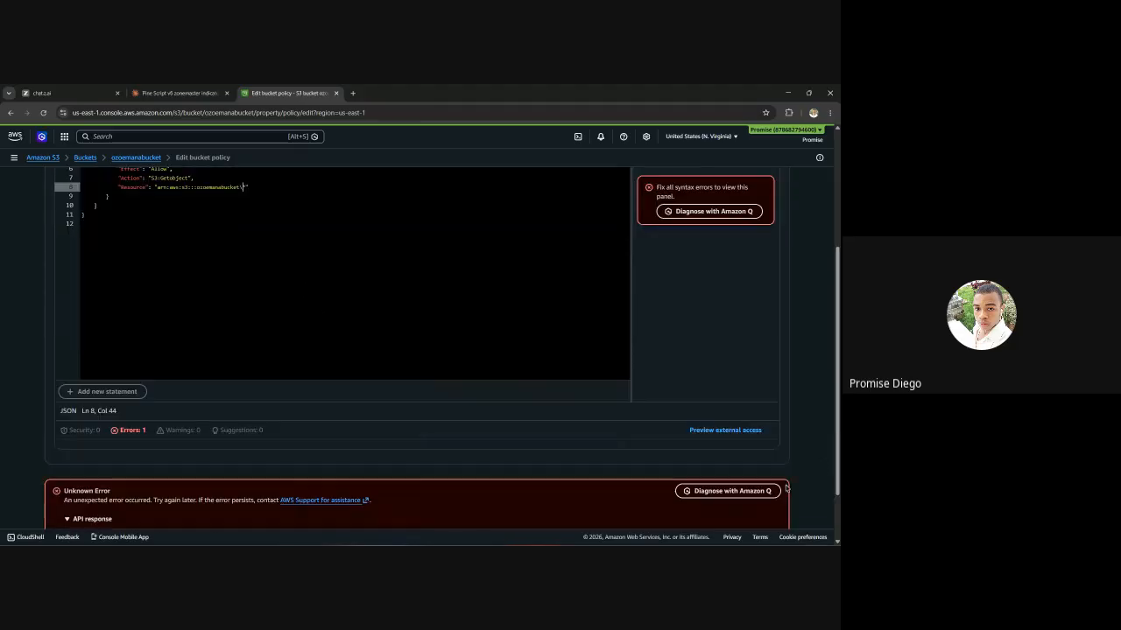
pyautogui.scroll(-1, 743, 455)
pyautogui.click(769, 502)
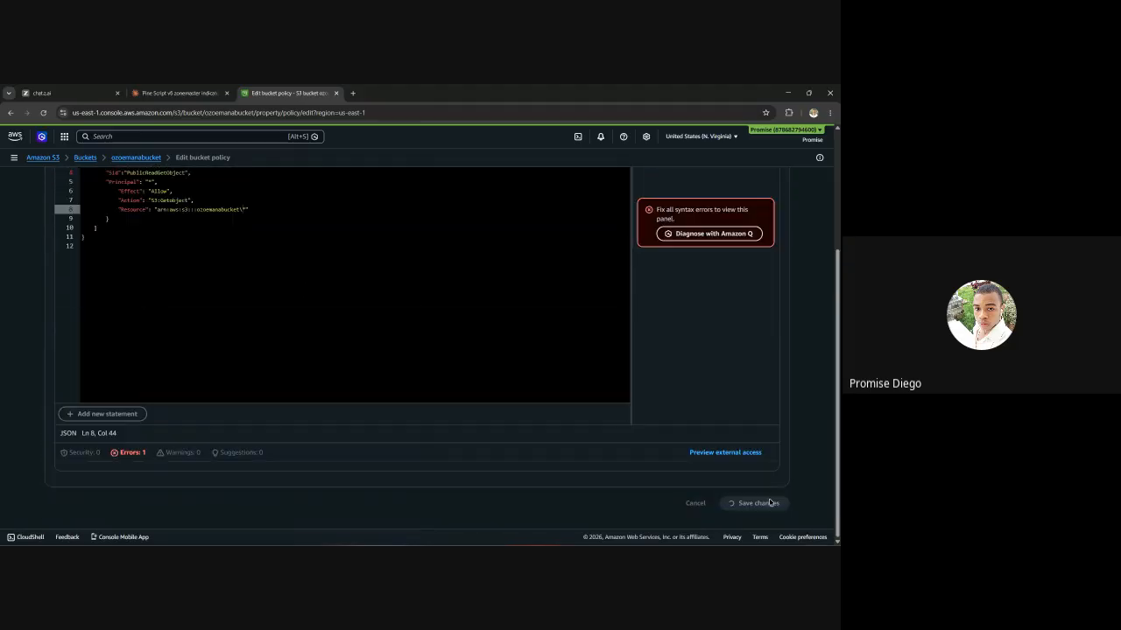
# Change the ending of the Resource ARN back to "/*"
pyautogui.scroll(3, 706, 389)
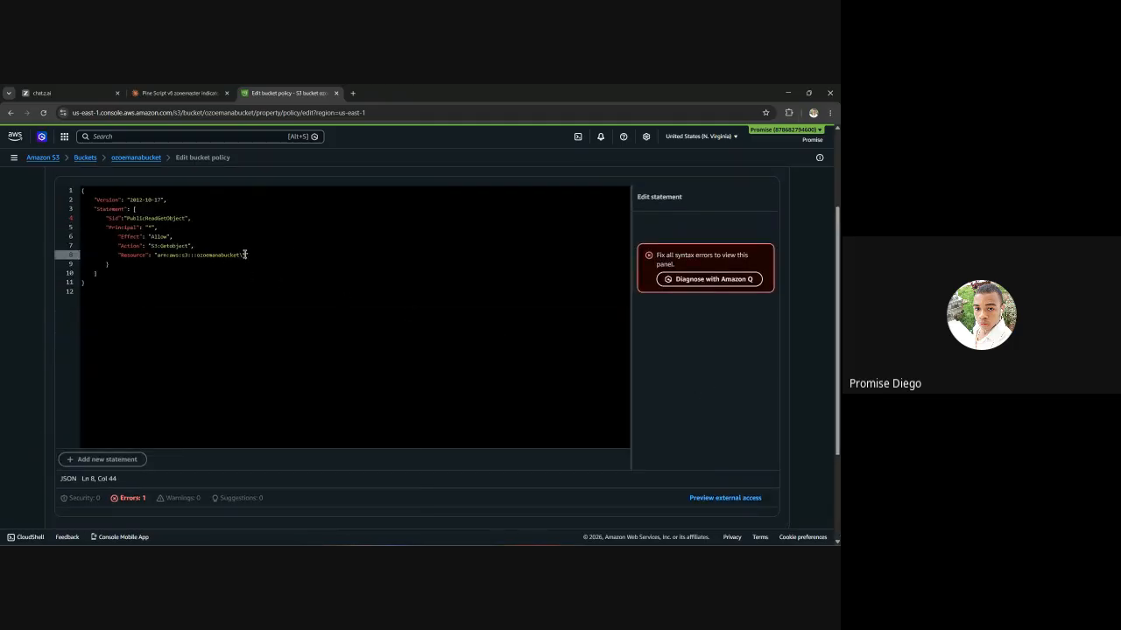
pyautogui.click(300, 255)
pyautogui.press('BackSpace')
pyautogui.press('BackSpace')
pyautogui.write('/')
pyautogui.press('BackSpace')
pyautogui.press('BackSpace')
pyautogui.write('\\')
pyautogui.press('BackSpace')
pyautogui.press('BackSpace')
pyautogui.write('/*')
# Replace the whole policy with a copied one whose braced PublicReadGetObject statement allows S3:Getobject for principal "*" on arn:aws:s3:::macrom
pyautogui.hotkey('alt', 'Tab')
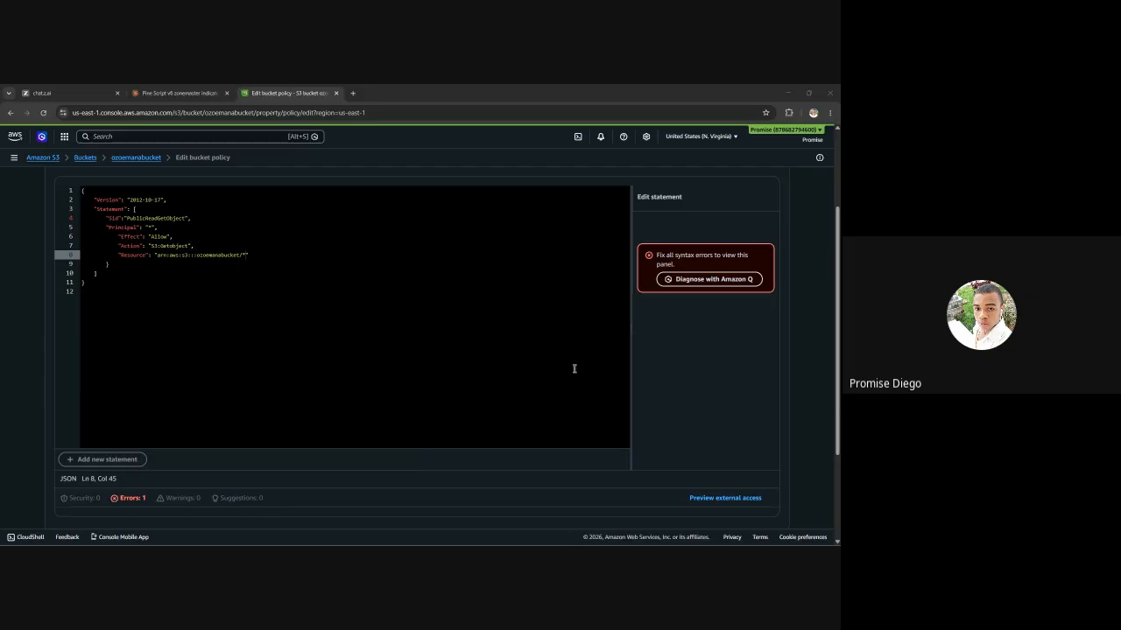
pyautogui.click(277, 257)
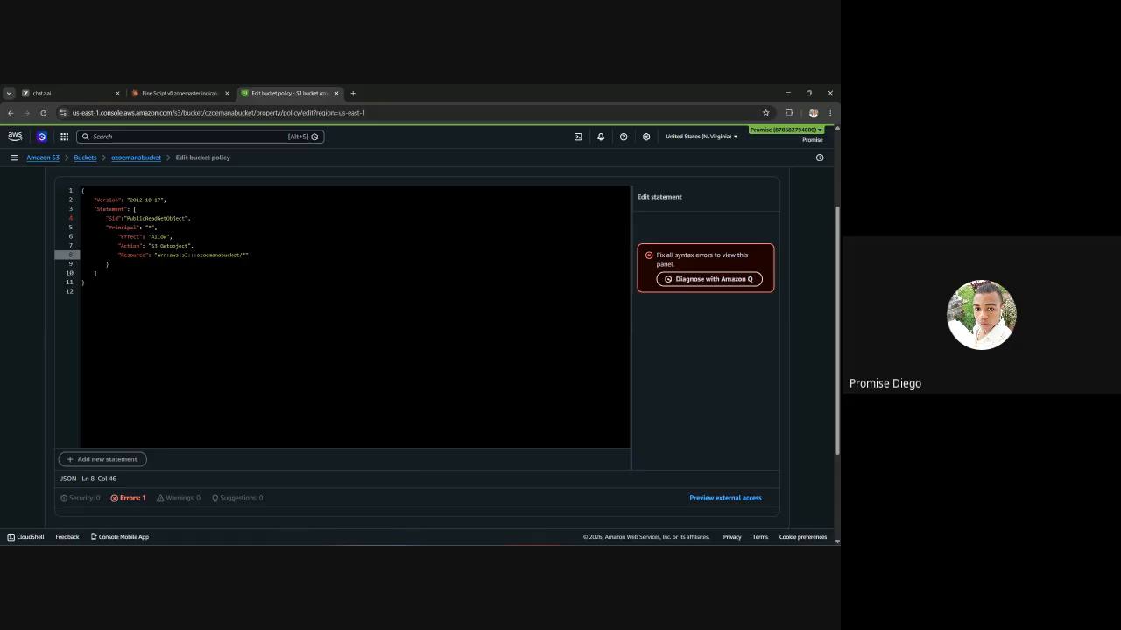
pyautogui.hotkey('alt', 'Tab')
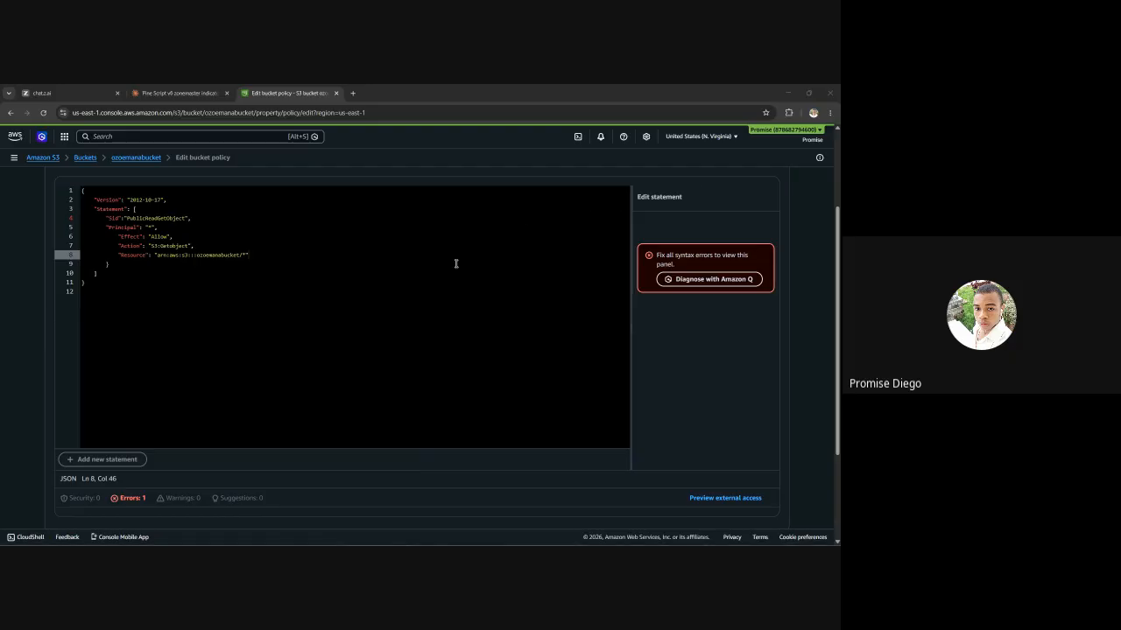
pyautogui.click(405, 292)
pyautogui.hotkey('ctrl', 'a')
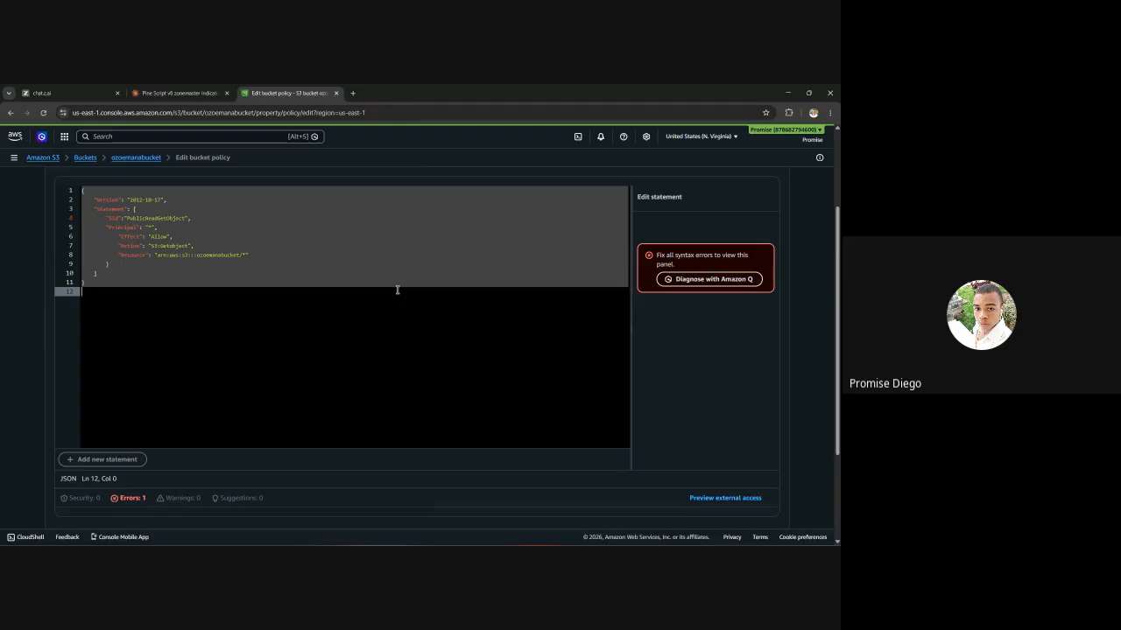
pyautogui.press('BackSpace')
pyautogui.hotkey('ctrl', 'v')
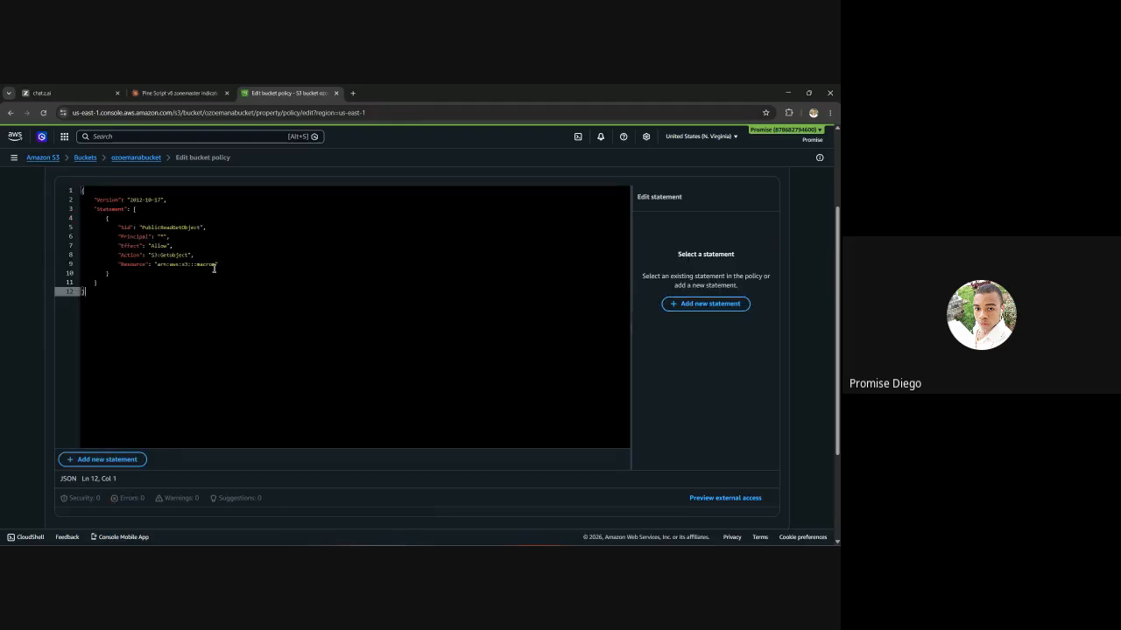
# Copy the bucket ARN and set the Resource of the PublicReadGetObject statement to "arn:aws:s3:::ozoemanabucket/*"
pyautogui.scroll(3, 228, 253)
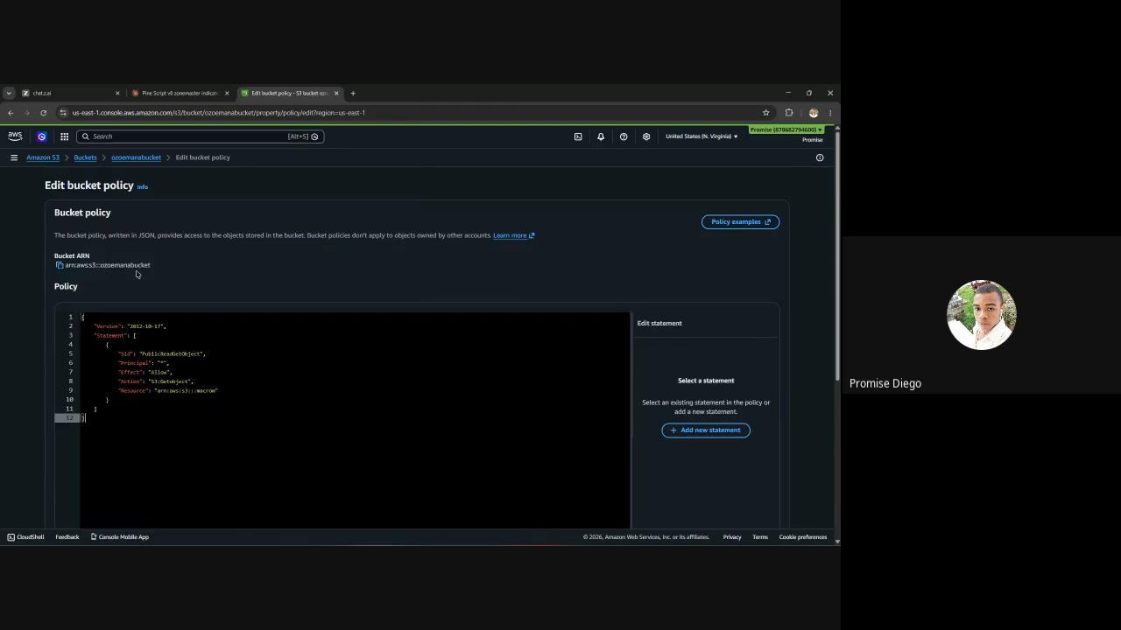
pyautogui.click(59, 266)
pyautogui.click(216, 390)
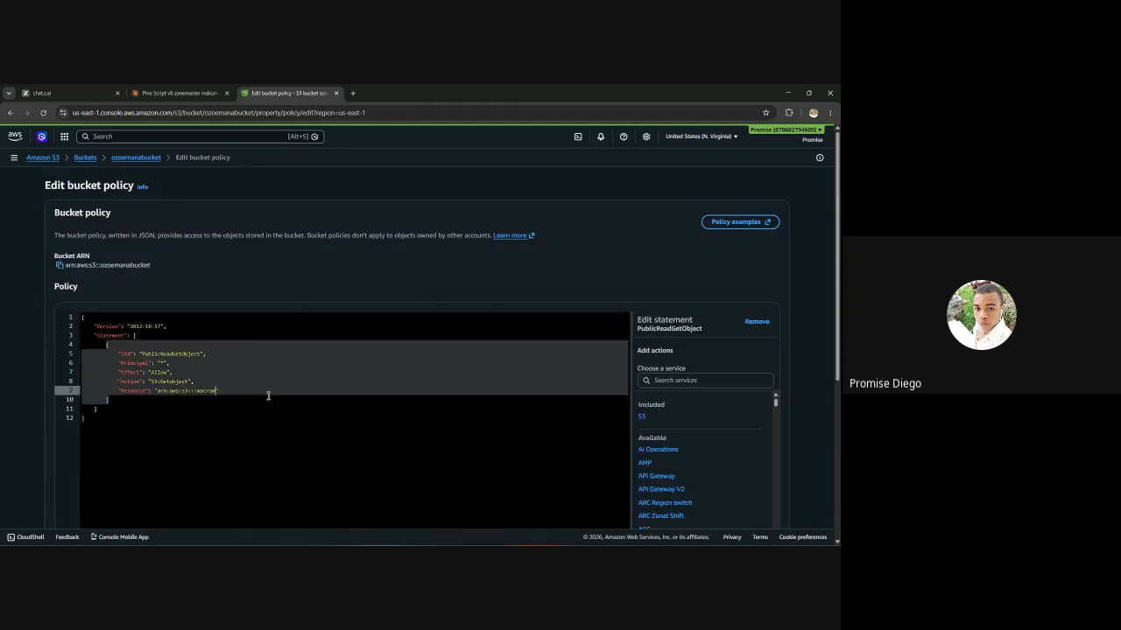
pyautogui.press('BackSpace')
pyautogui.press('BackSpace')
pyautogui.press('BackSpace')
pyautogui.press('BackSpace')
pyautogui.press('BackSpace')
pyautogui.press('BackSpace')
pyautogui.press('BackSpace')
pyautogui.press('BackSpace')
pyautogui.press('BackSpace')
pyautogui.press('BackSpace')
pyautogui.press('BackSpace')
pyautogui.press('BackSpace')
pyautogui.press('BackSpace')
pyautogui.press('BackSpace')
pyautogui.press('BackSpace')
pyautogui.press('BackSpace')
pyautogui.press('BackSpace')
pyautogui.press('BackSpace')
pyautogui.hotkey('ctrl', 'v')
pyautogui.write('/*')
# Save the changes to the bucket policy of ozoemanabucket
pyautogui.scroll(-6, 700, 464)
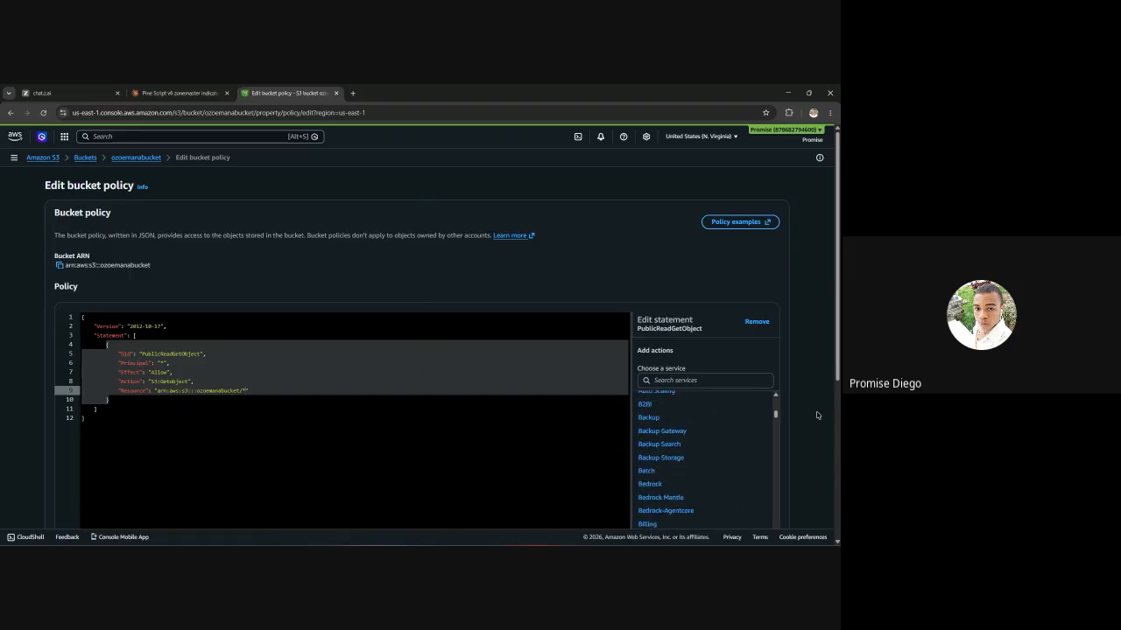
pyautogui.scroll(-5, 816, 411)
pyautogui.click(777, 503)
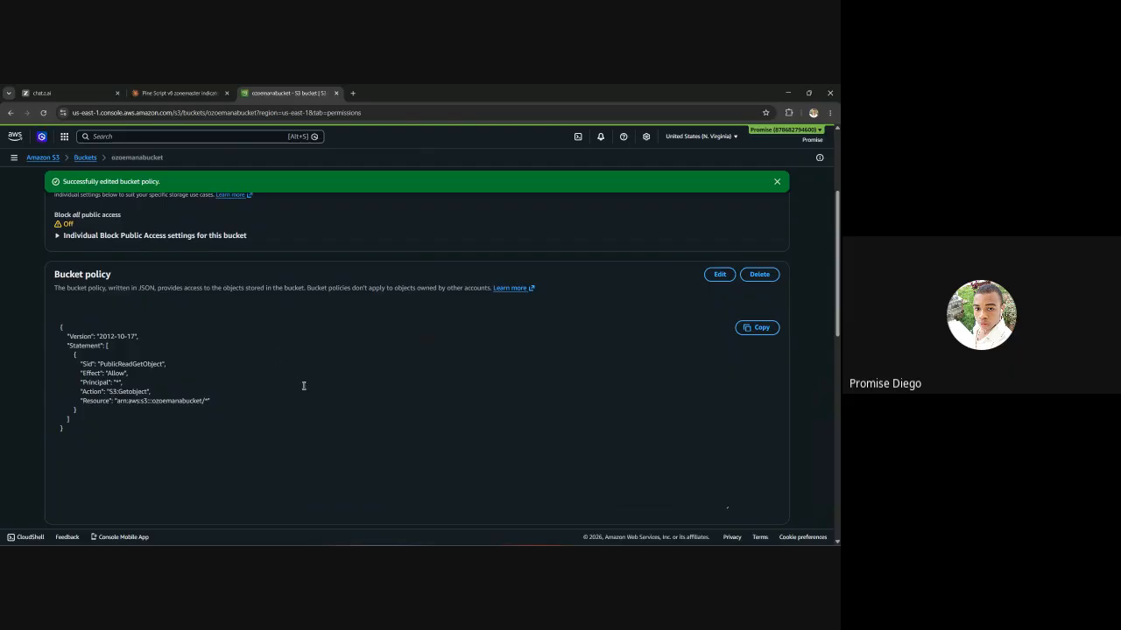
# Open the static website endpoint listed in the properties of ozoemanabucket
pyautogui.scroll(3, 338, 397)
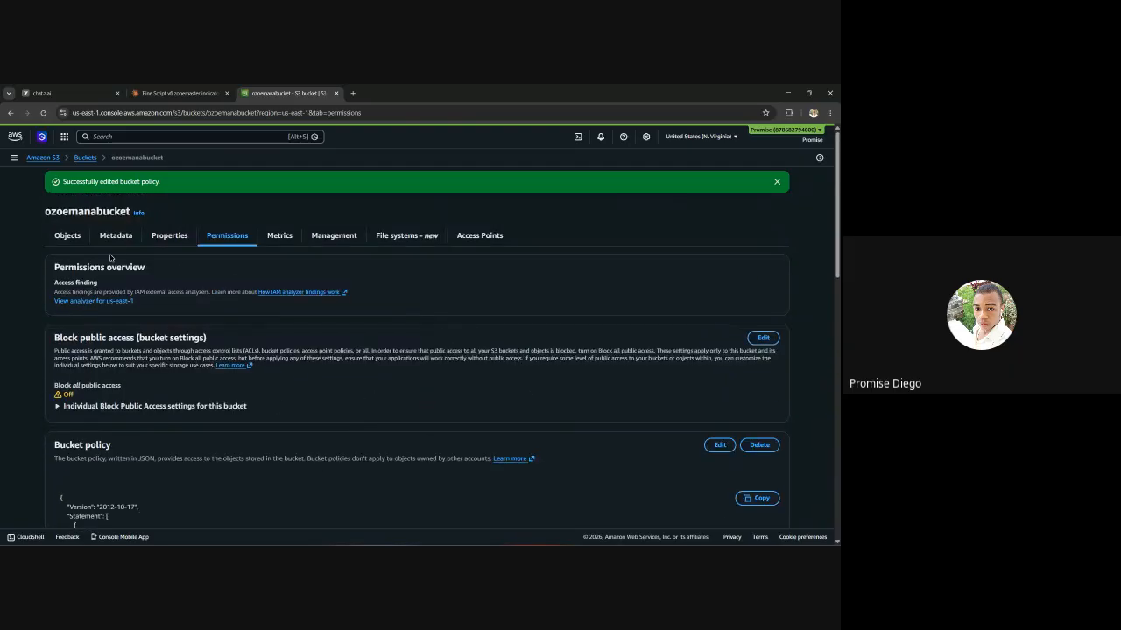
pyautogui.click(169, 241)
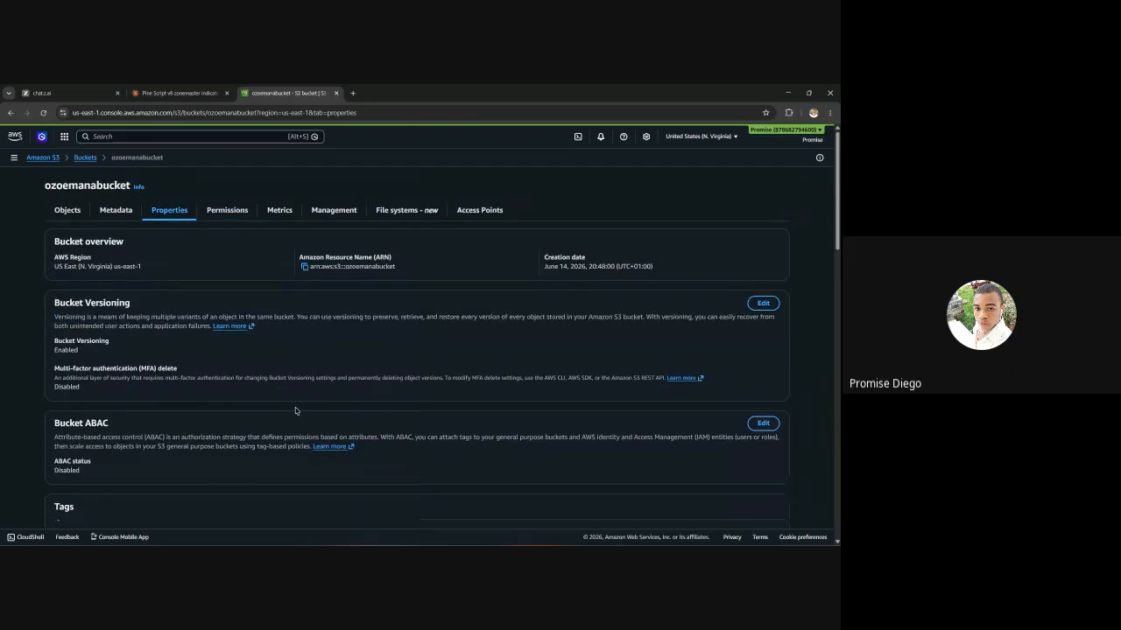
pyautogui.scroll(-10, 295, 411)
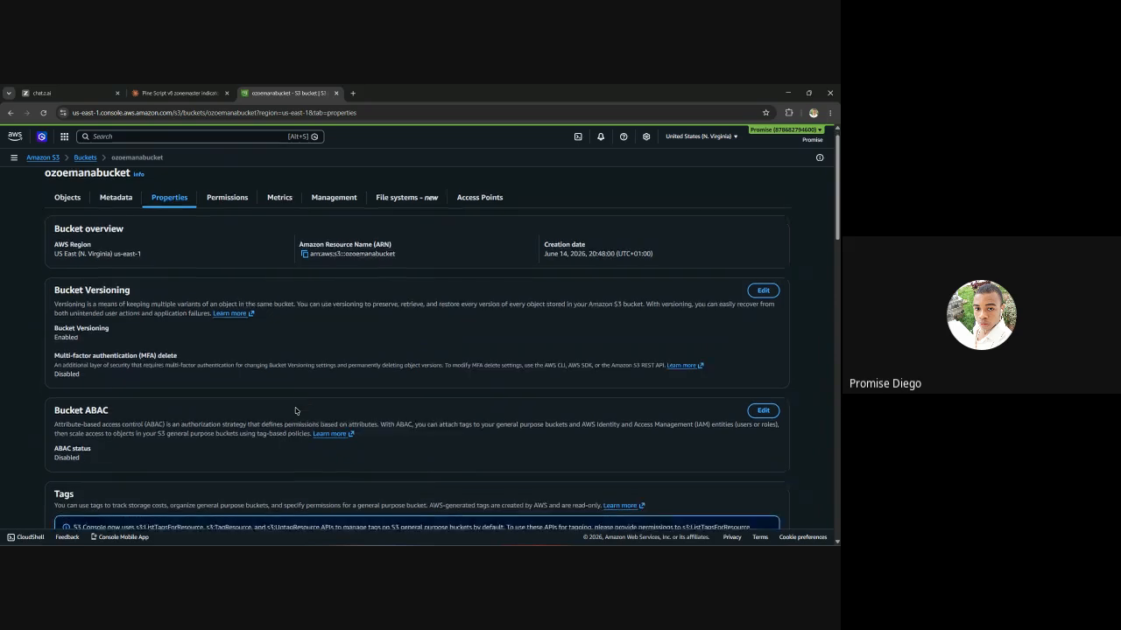
pyautogui.scroll(-15, 295, 412)
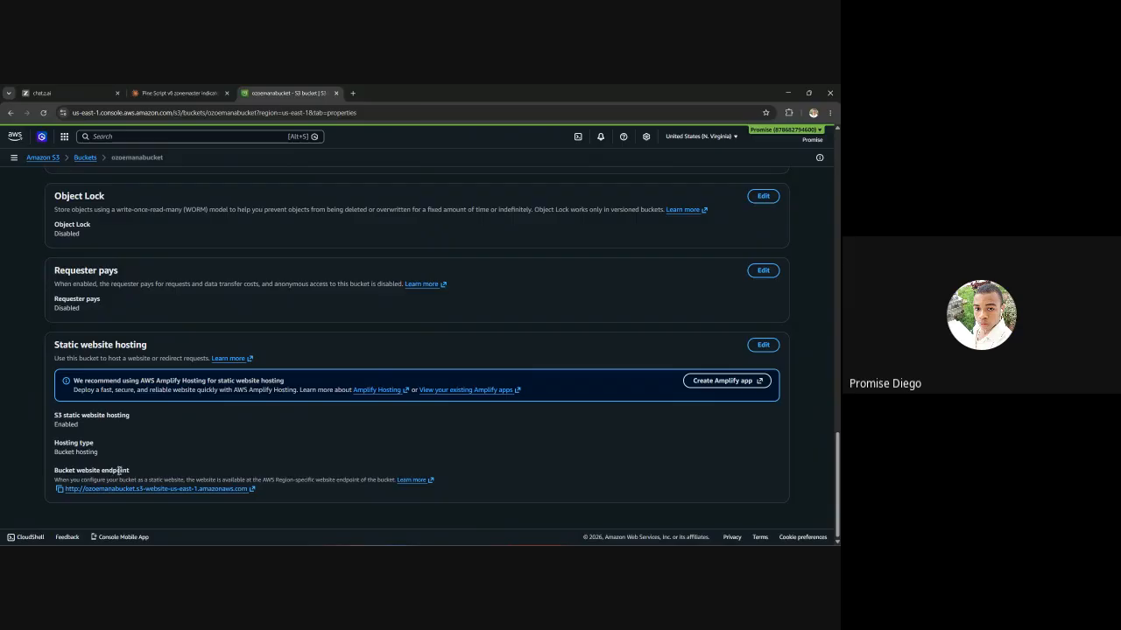
pyautogui.click(175, 489)
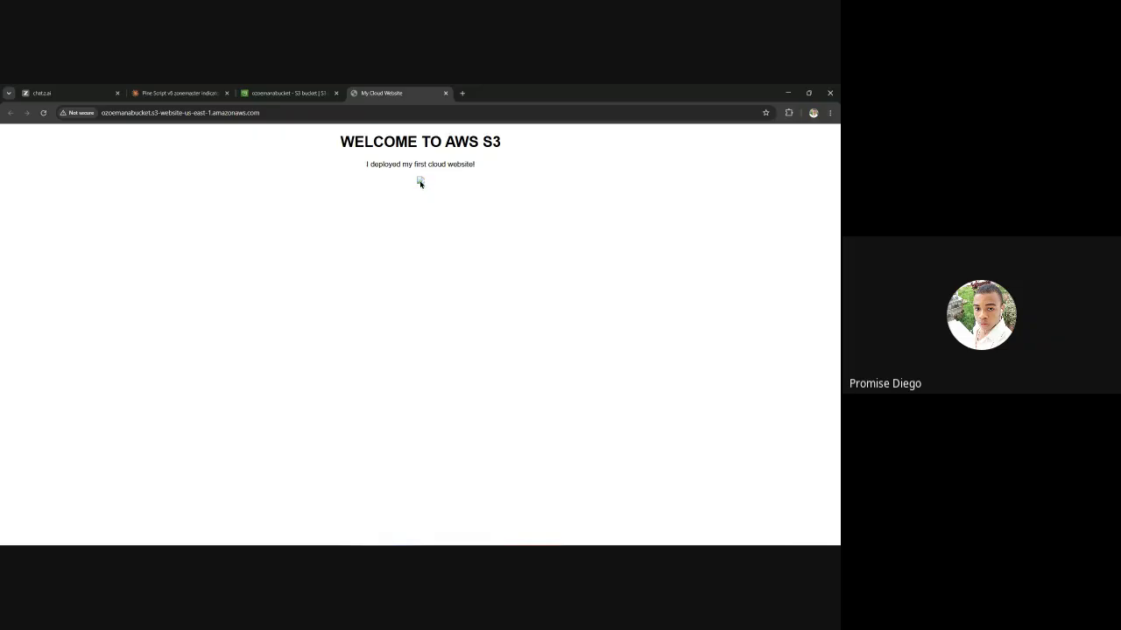
# Close the website page and review the properties of ozoemanabucket down to the static website hosting section
pyautogui.click(446, 93)
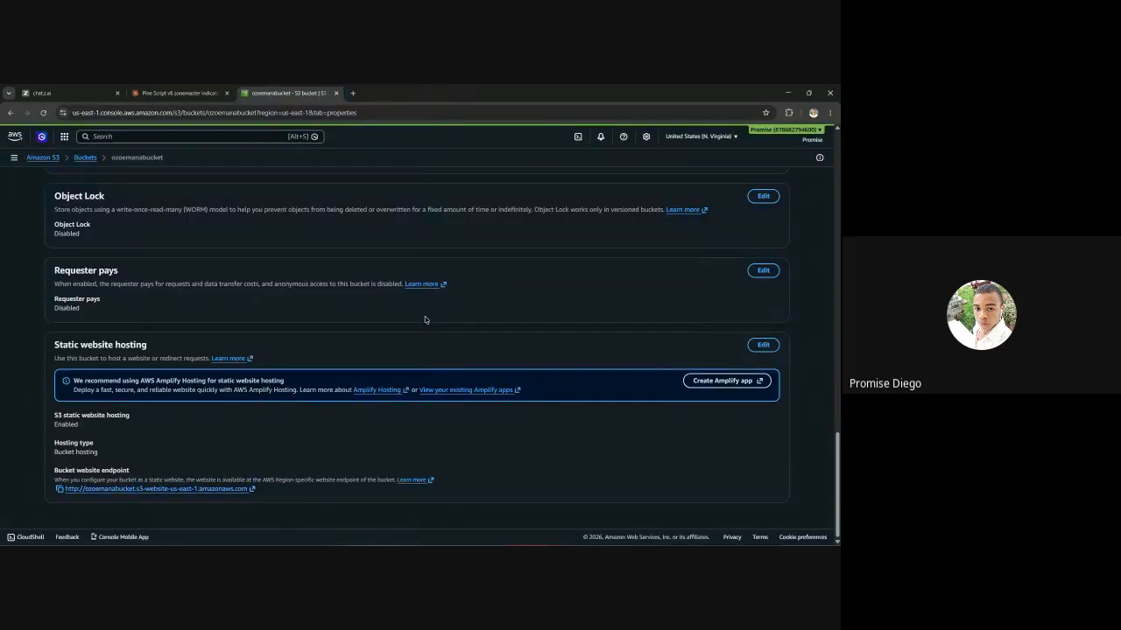
pyautogui.scroll(15, 424, 320)
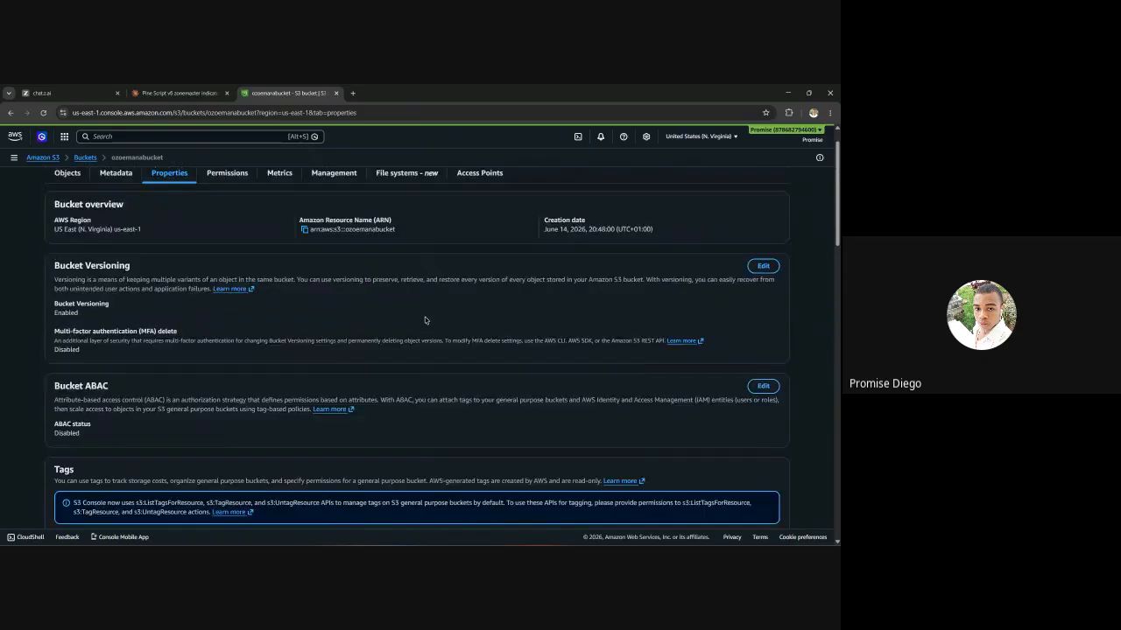
pyautogui.scroll(1, 425, 320)
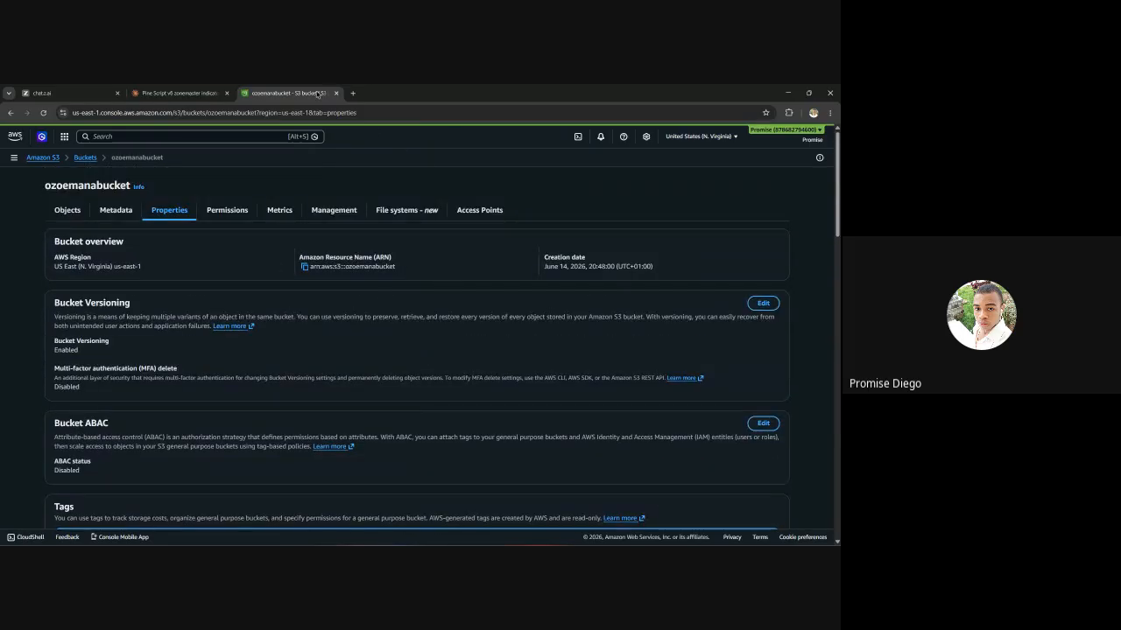
pyautogui.scroll(-6, 271, 290)
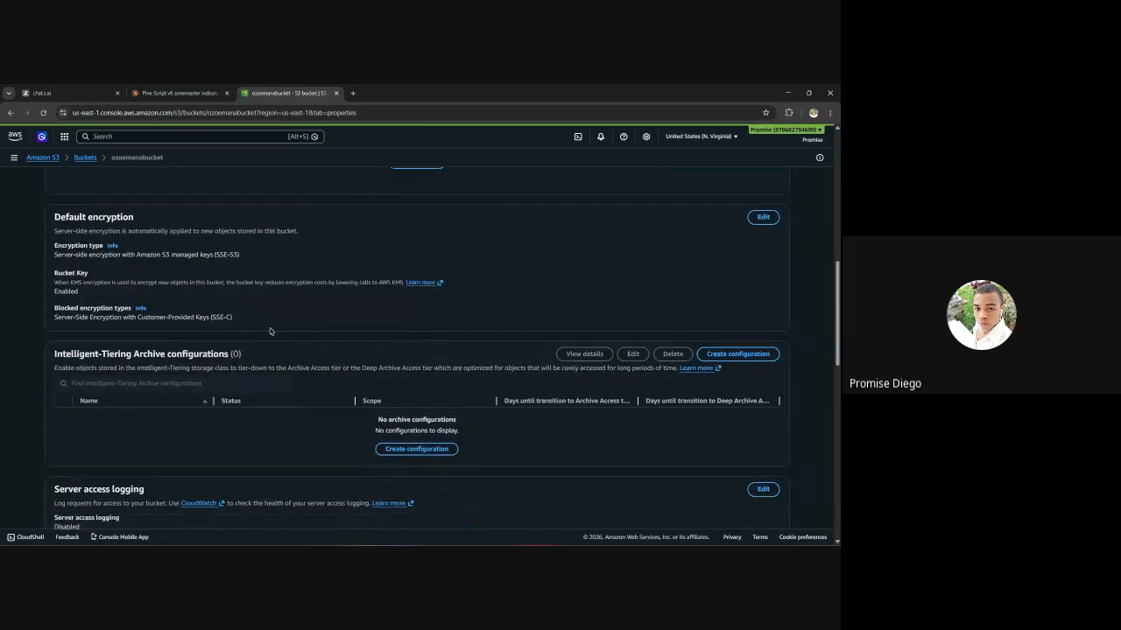
pyautogui.scroll(-10, 271, 331)
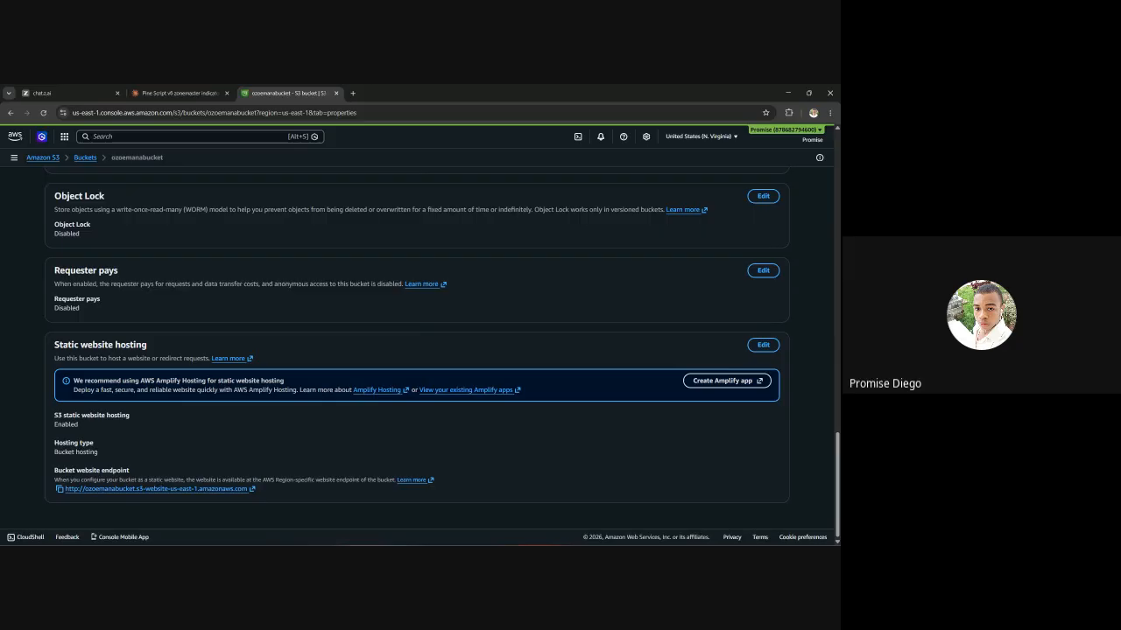
pyautogui.scroll(10, 712, 309)
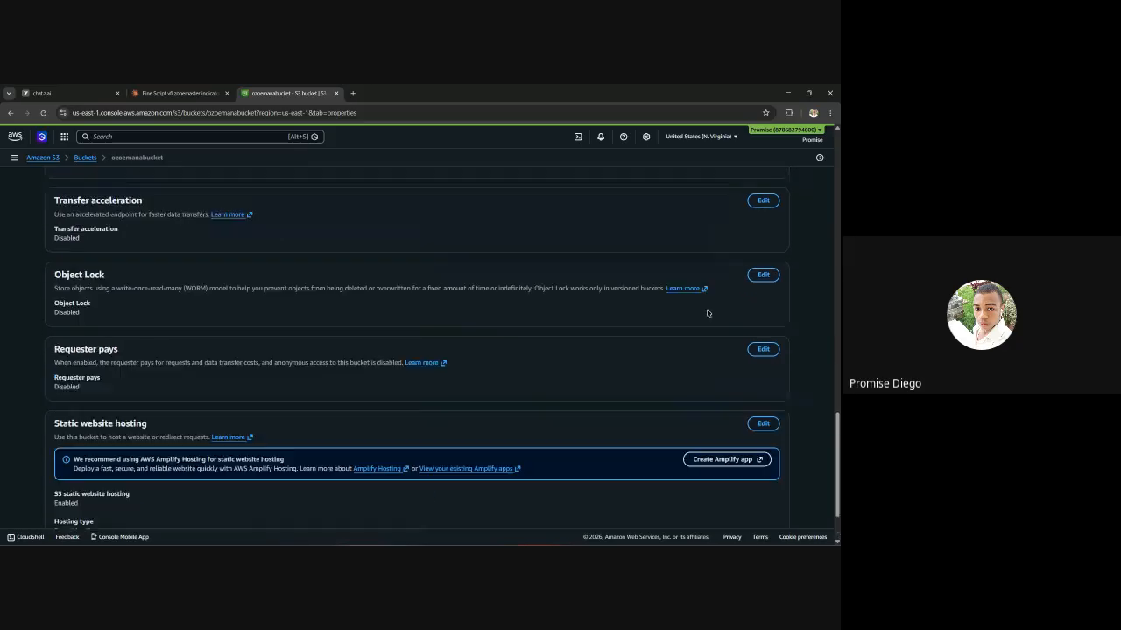
pyautogui.scroll(5, 452, 290)
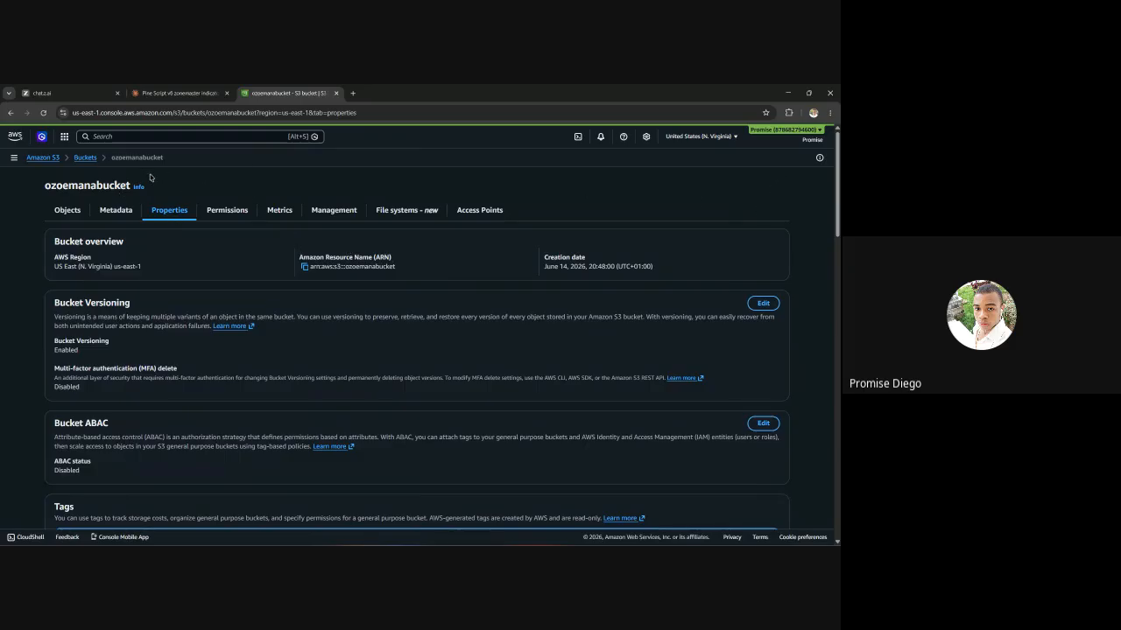
# Empty ozoemanabucket from the bucket list, confirming with "permanently delete", and leave the status page
pyautogui.click(90, 161)
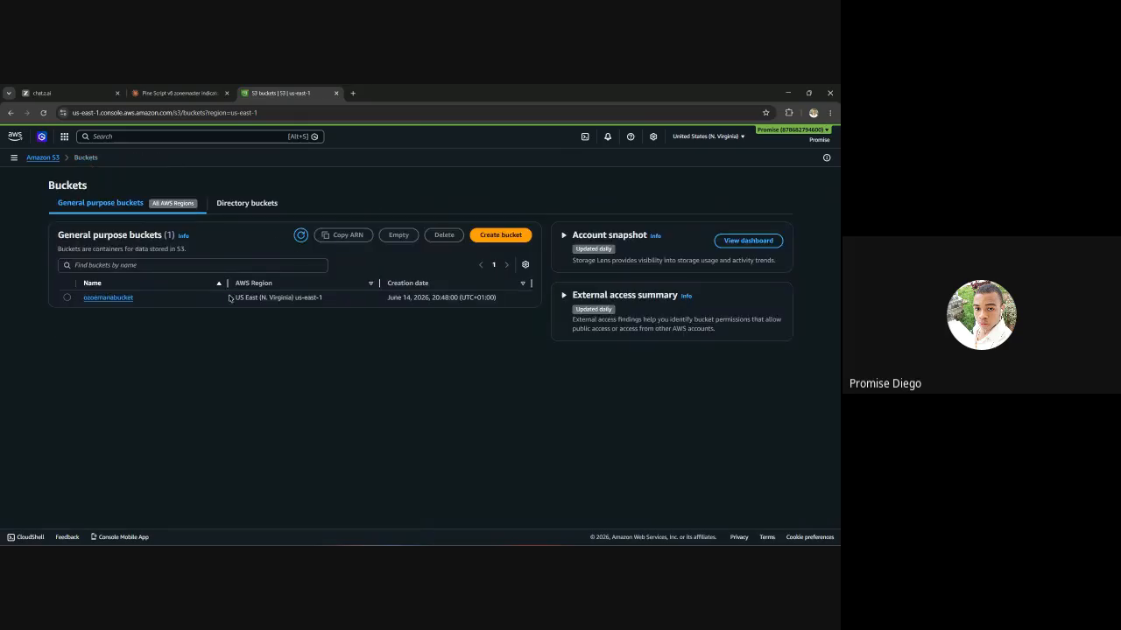
pyautogui.click(67, 298)
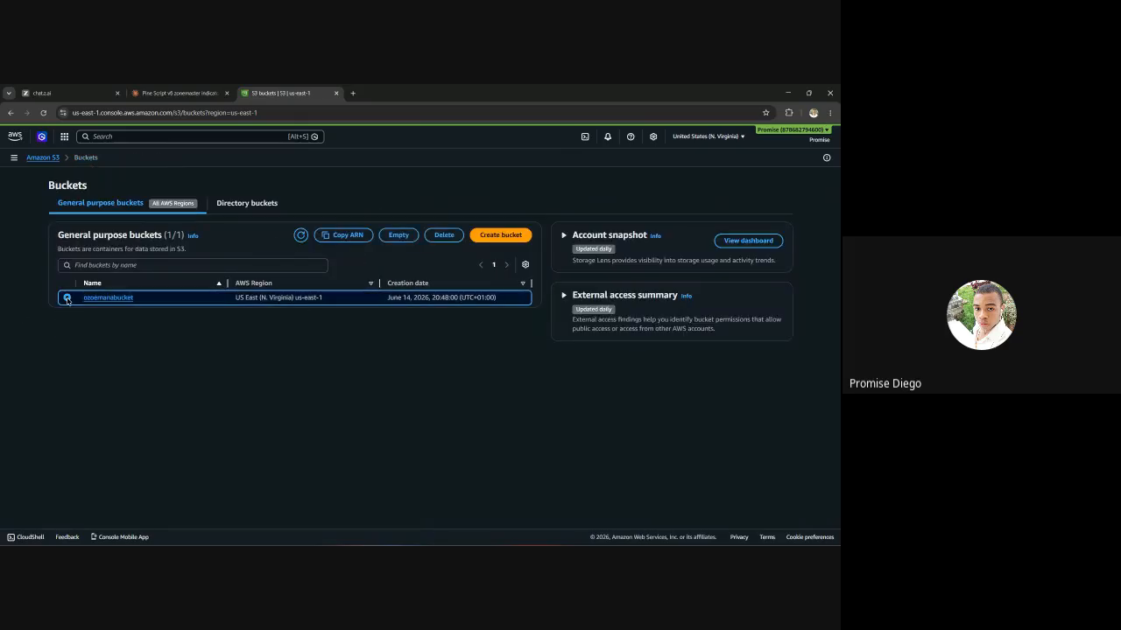
pyautogui.click(444, 235)
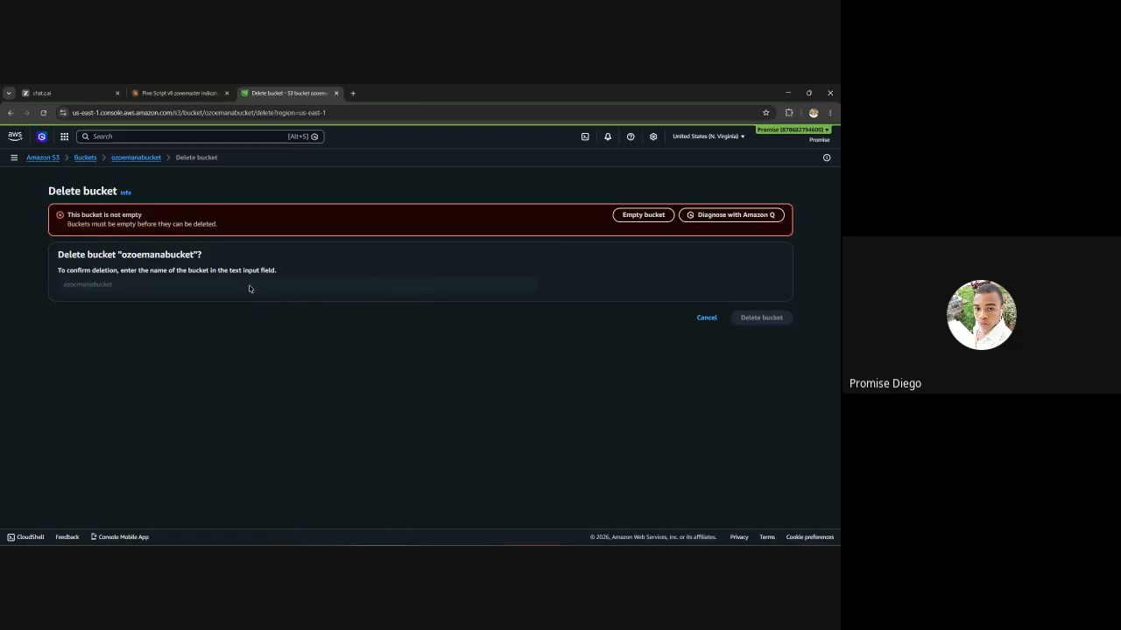
pyautogui.click(618, 218)
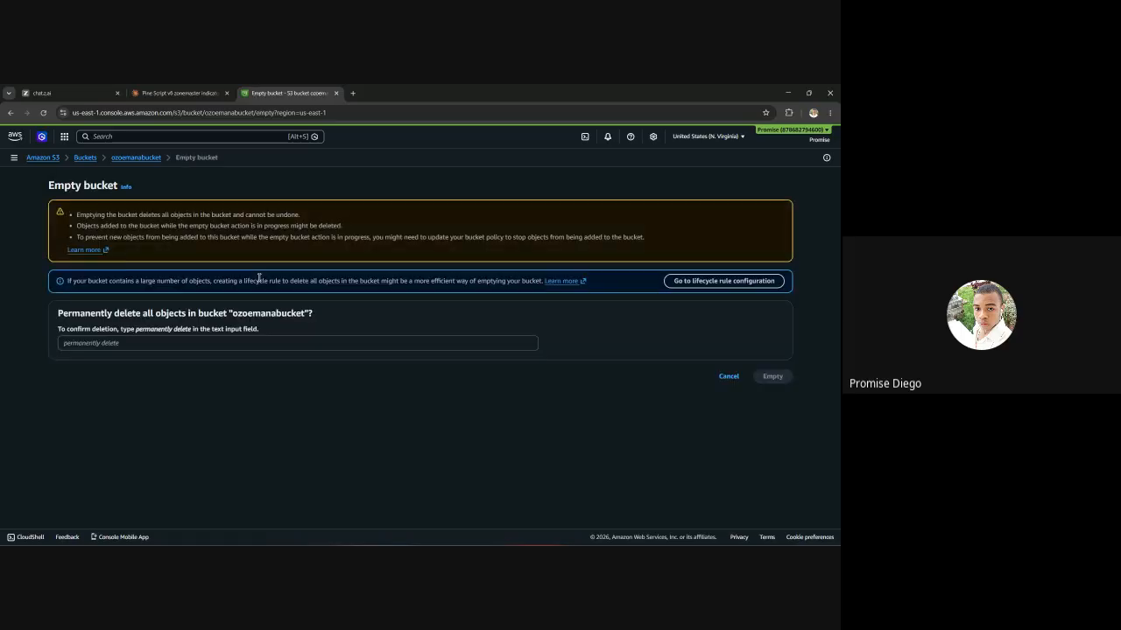
pyautogui.click(178, 341)
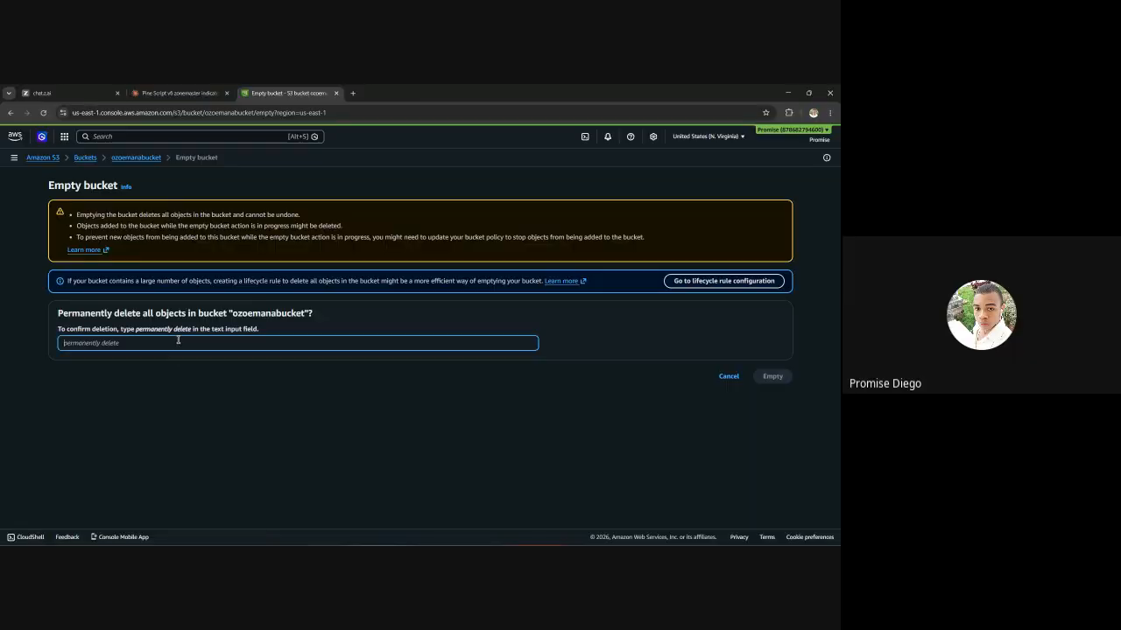
pyautogui.write('permanently delete')
pyautogui.click(766, 378)
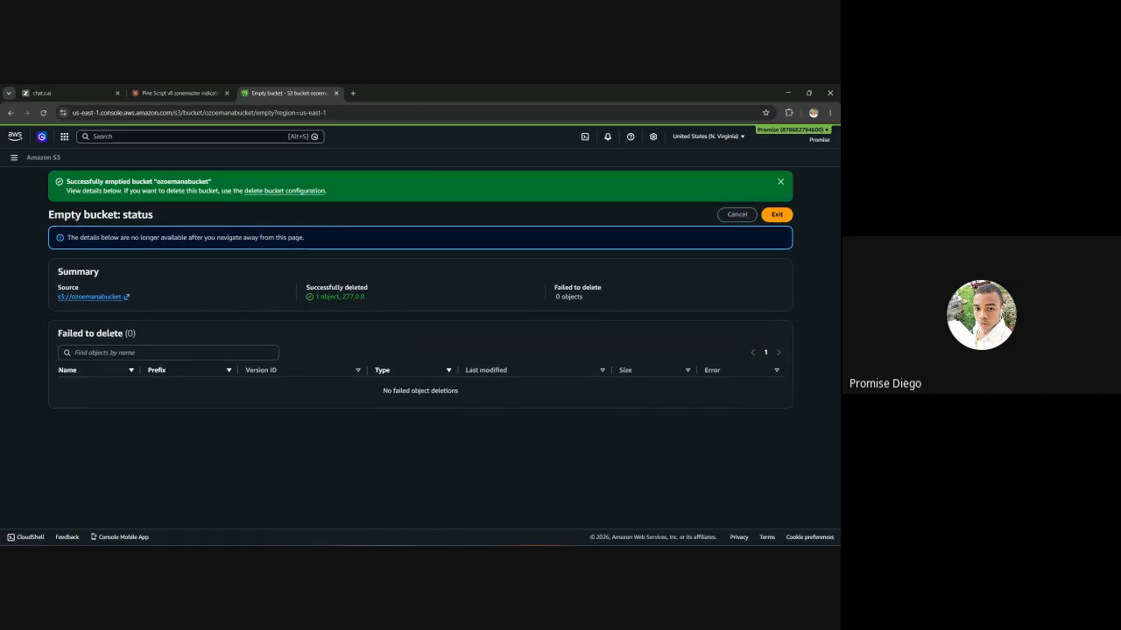
pyautogui.click(768, 216)
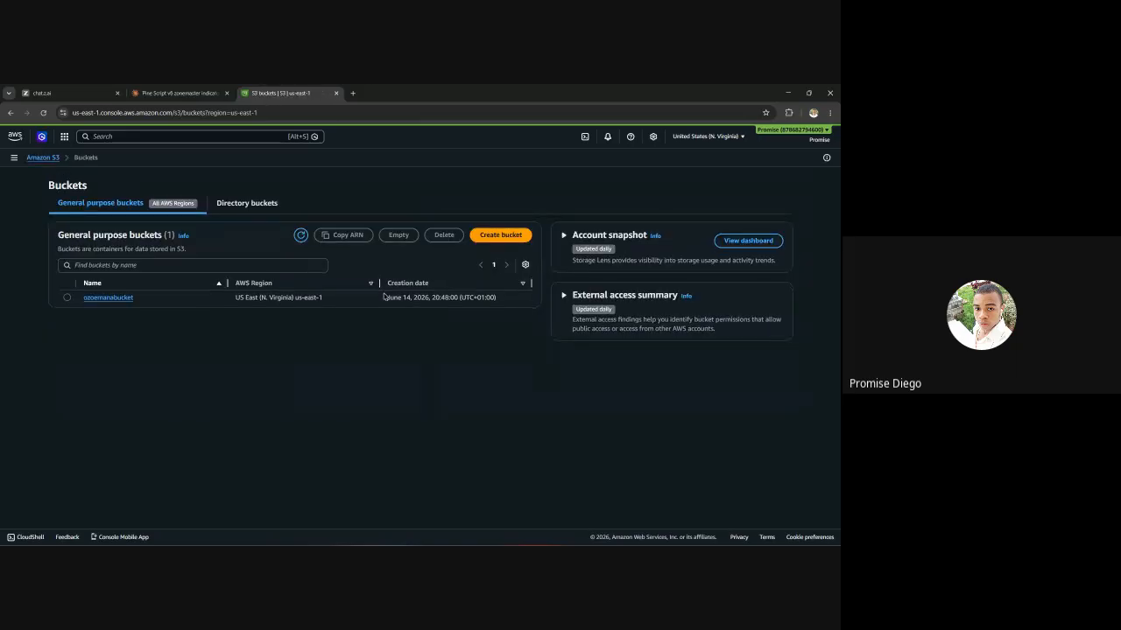
# Delete the emptied bucket, confirming the deletion with its name "ozoemanabucket"
pyautogui.click(66, 299)
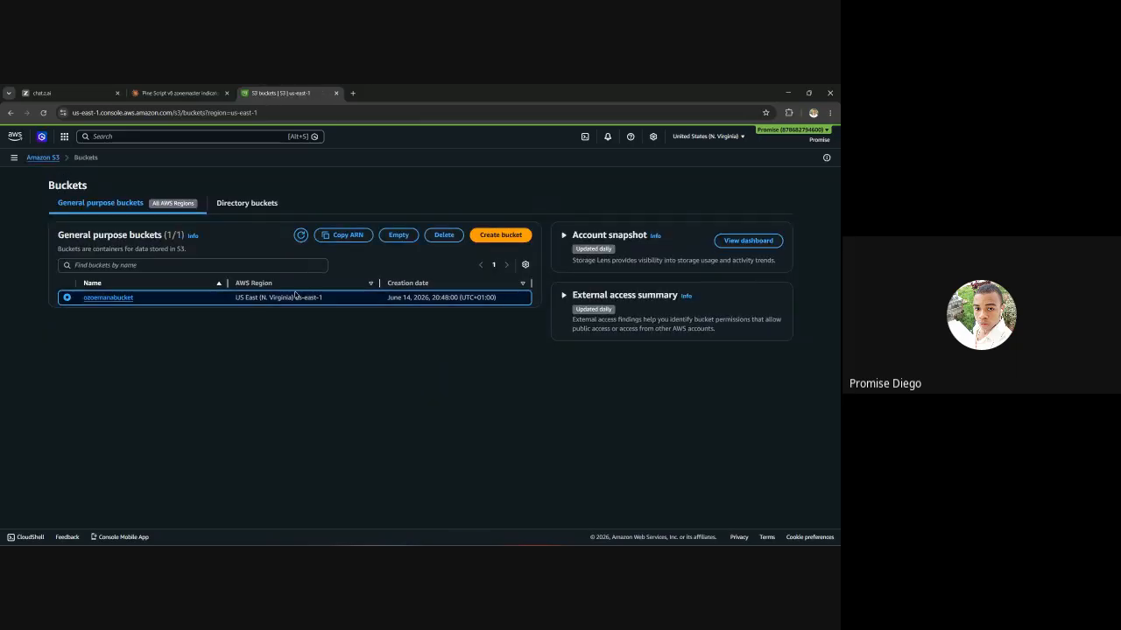
pyautogui.click(445, 236)
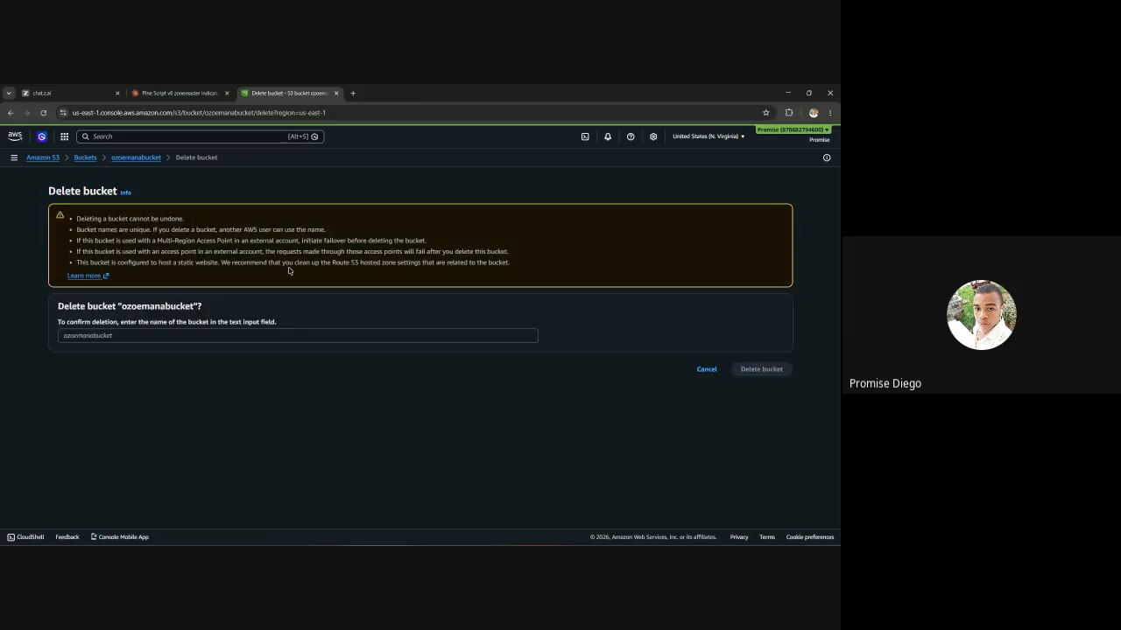
pyautogui.click(284, 338)
pyautogui.write('o')
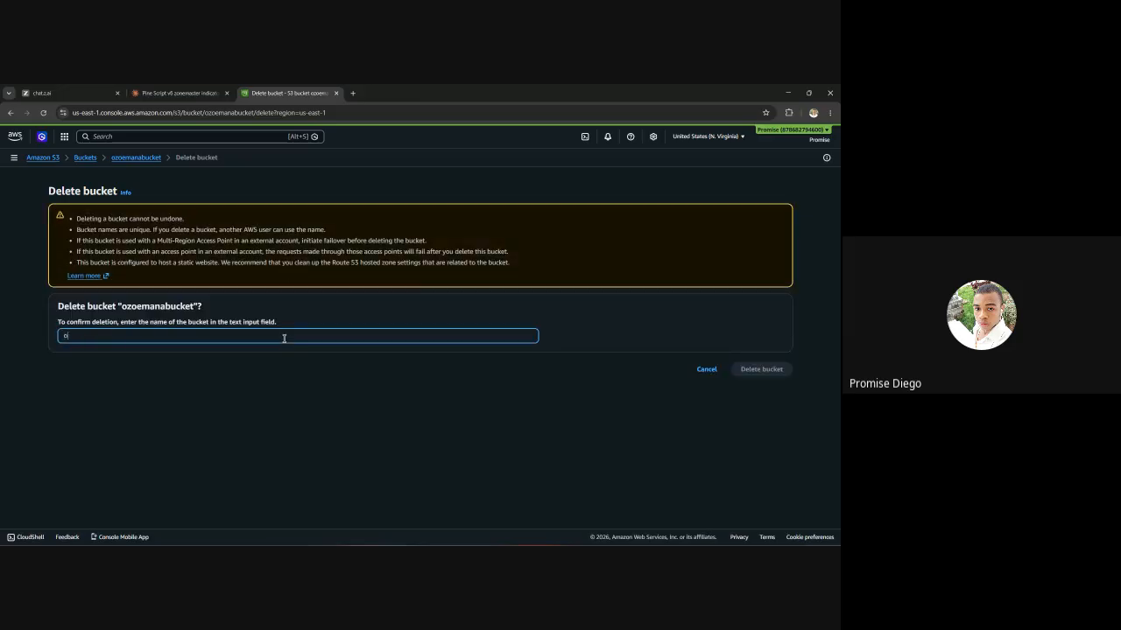
pyautogui.write('zoemanabu')
pyautogui.press('BackSpace')
pyautogui.press('BackSpace')
pyautogui.press('BackSpace')
pyautogui.press('BackSpace')
pyautogui.press('BackSpace')
pyautogui.press('BackSpace')
pyautogui.press('BackSpace')
pyautogui.press('BackSpace')
pyautogui.press('BackSpace')
pyautogui.press('BackSpace')
pyautogui.write('ozoemanabucket')
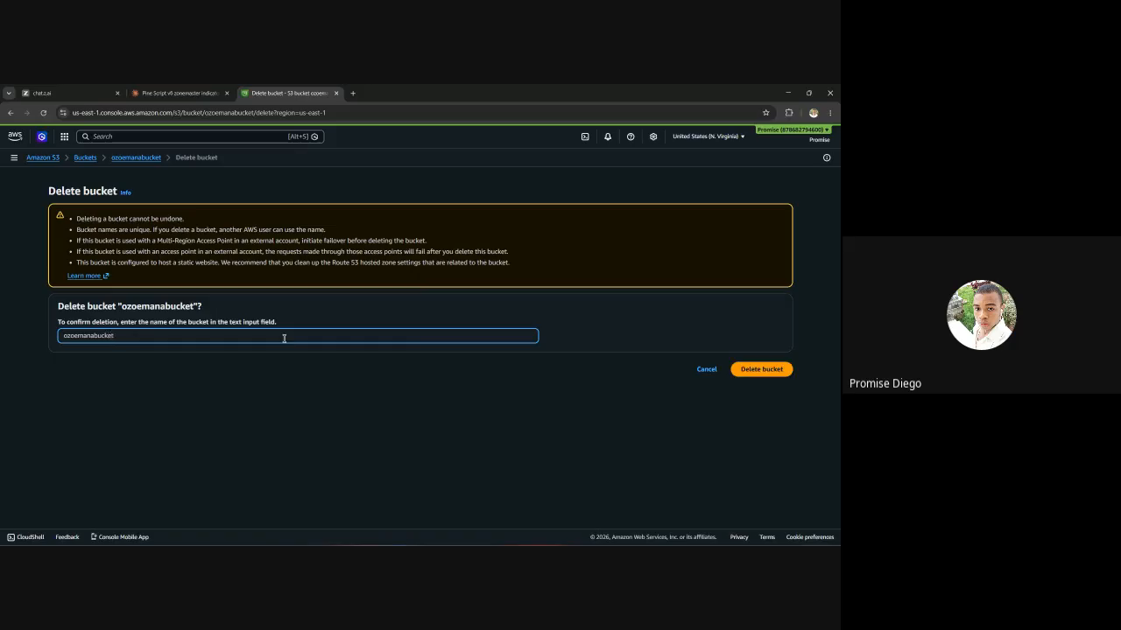
pyautogui.click(781, 372)
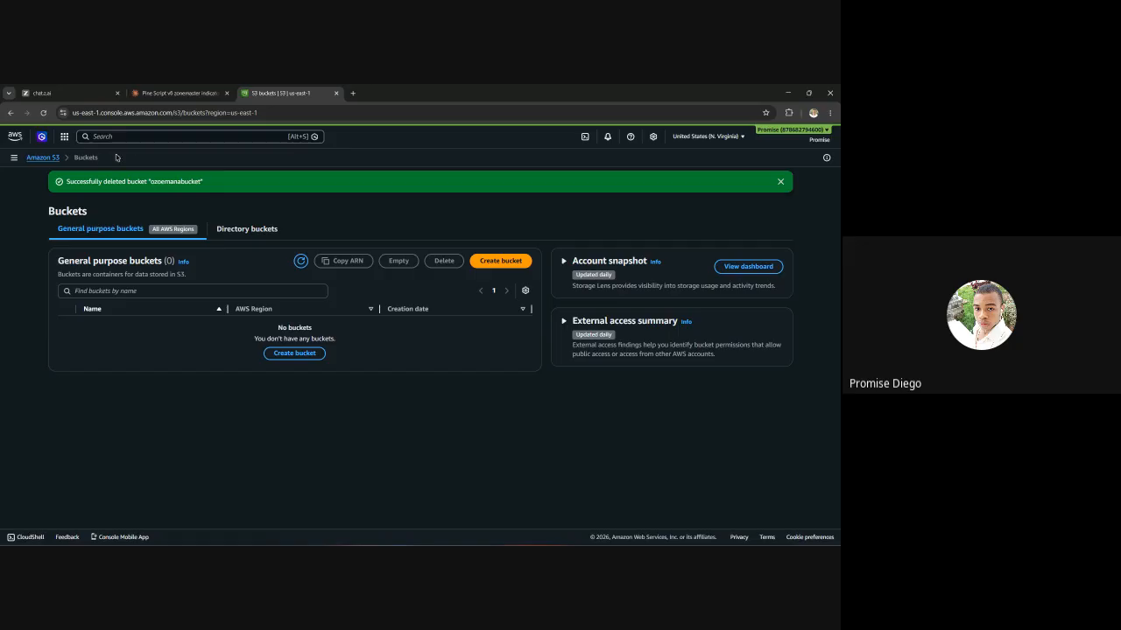
# Search the AWS services for IAM and open its list of IAM users
pyautogui.click(137, 136)
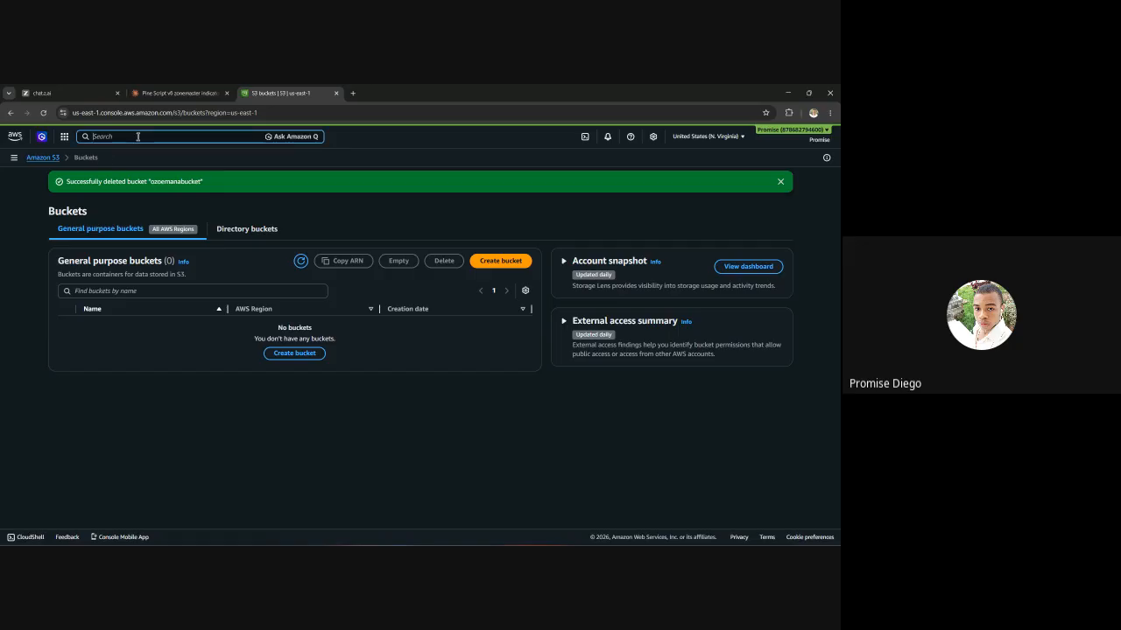
pyautogui.write('IAM')
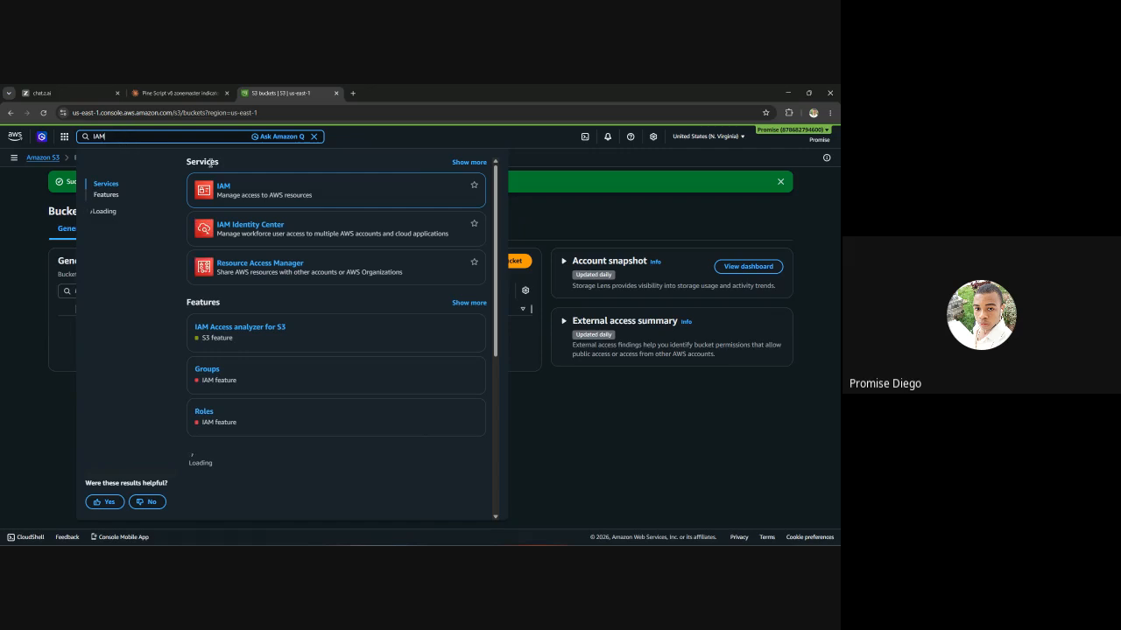
pyautogui.click(226, 188)
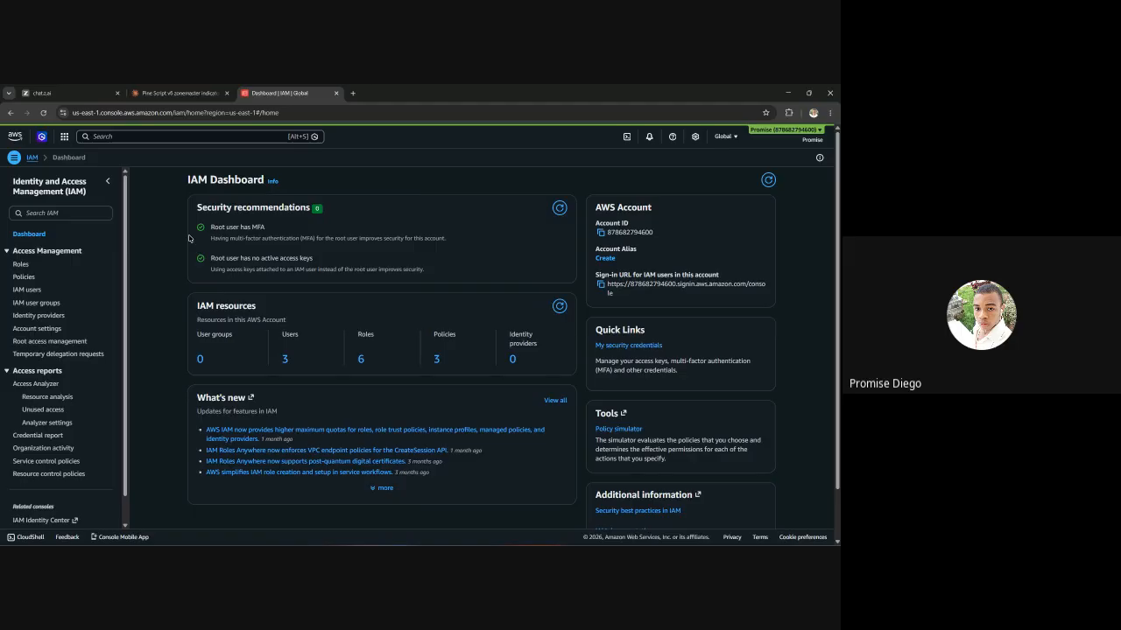
pyautogui.click(28, 290)
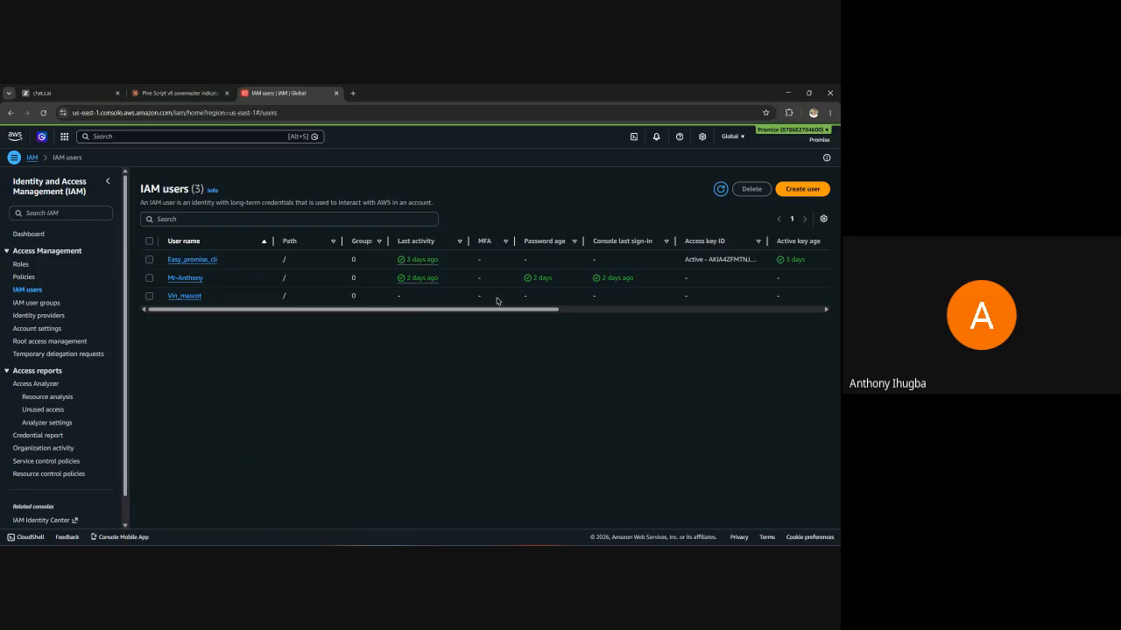
# Start creating a new IAM user and name it aws_google_meet
pyautogui.click(796, 194)
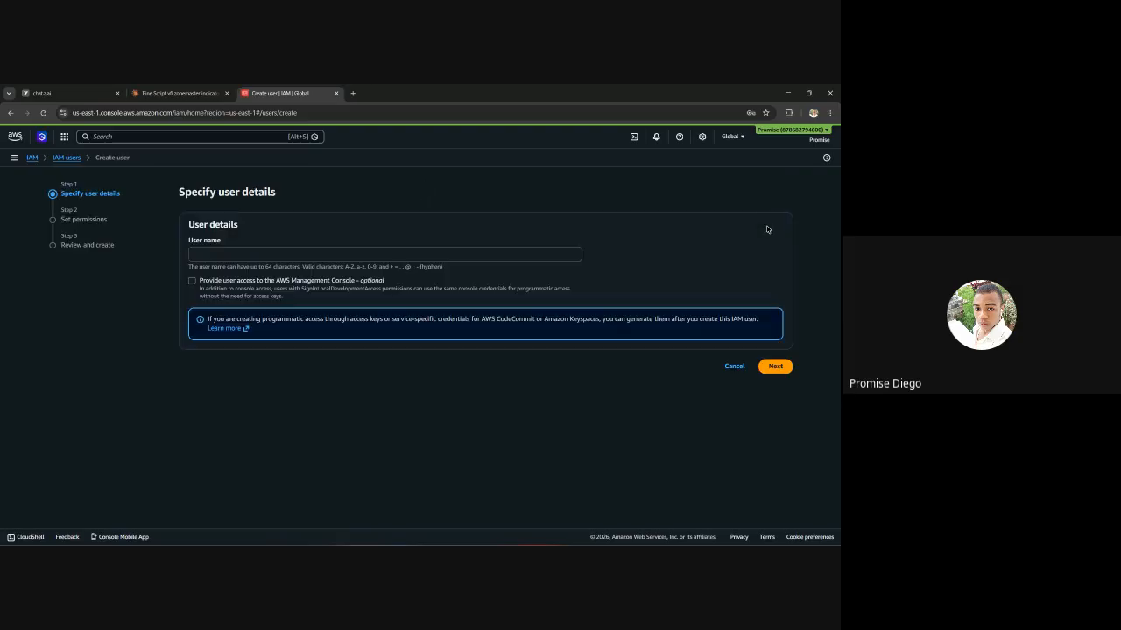
pyautogui.click(333, 255)
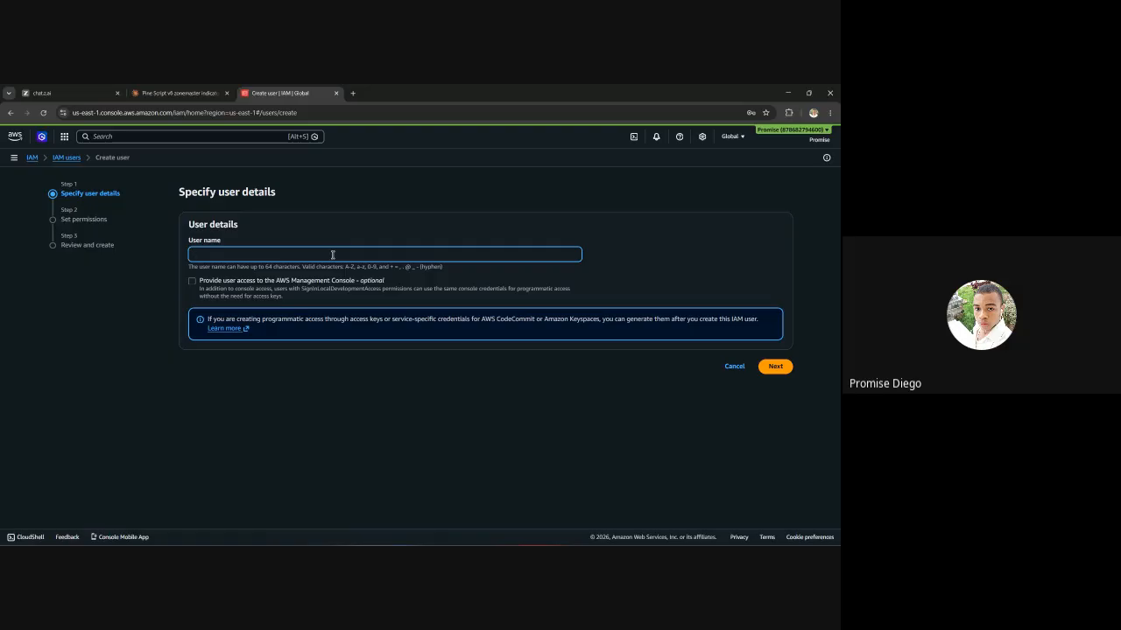
pyautogui.write('aws_google')
pyautogui.write('_meet')
# Try Management Console access for the new user with the custom and autogenerated password options, and turn the access off again
pyautogui.click(193, 281)
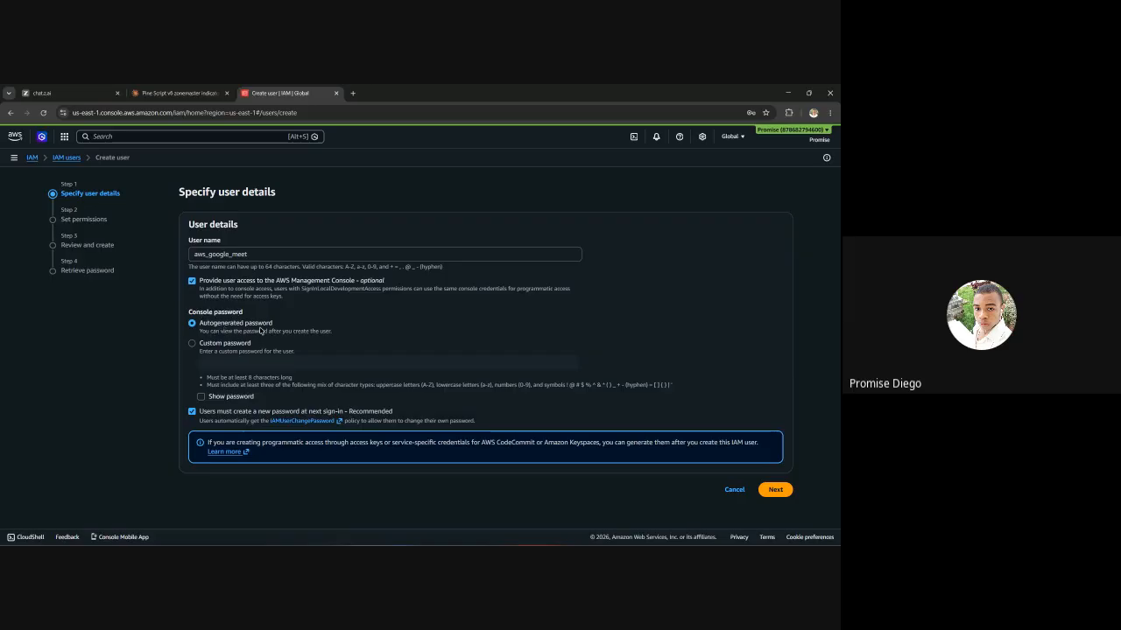
pyautogui.click(193, 344)
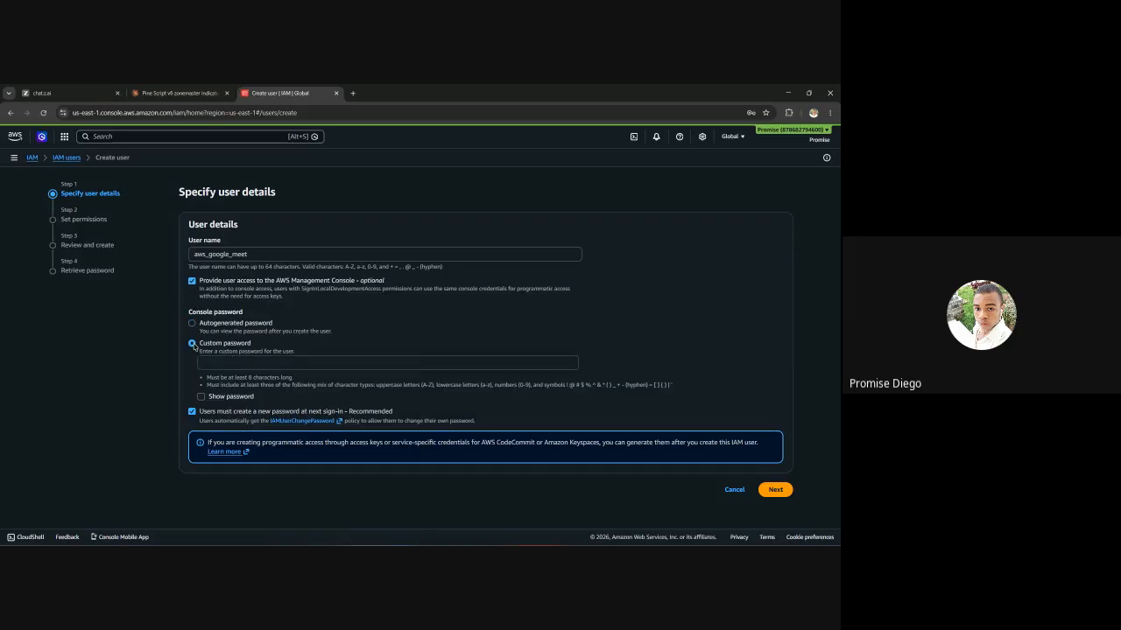
pyautogui.click(245, 363)
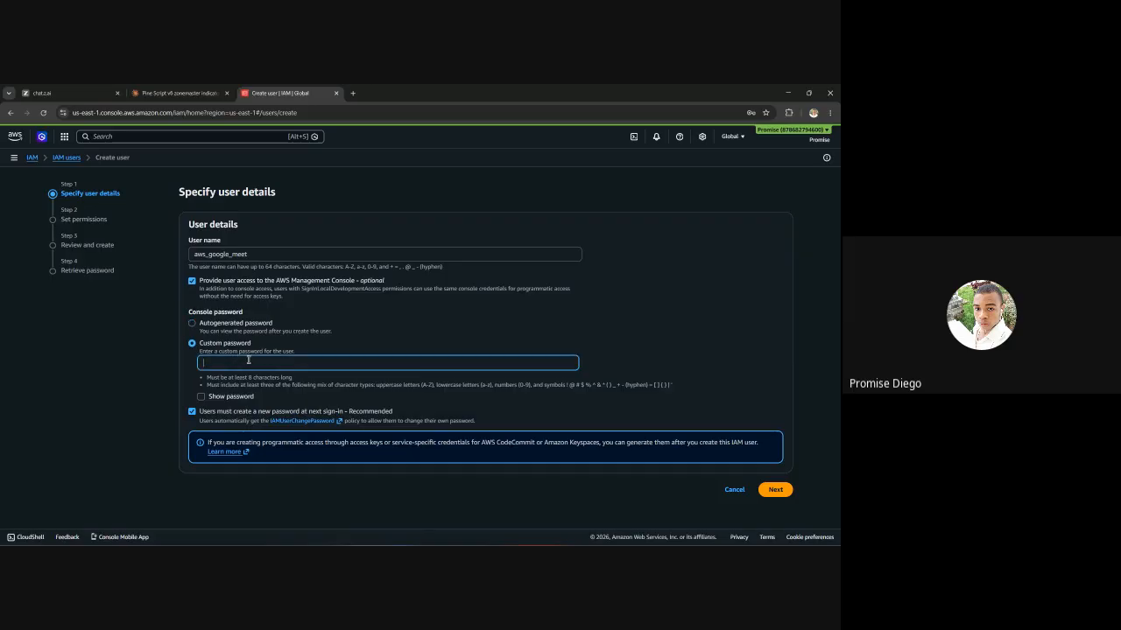
pyautogui.click(193, 323)
pyautogui.click(193, 323)
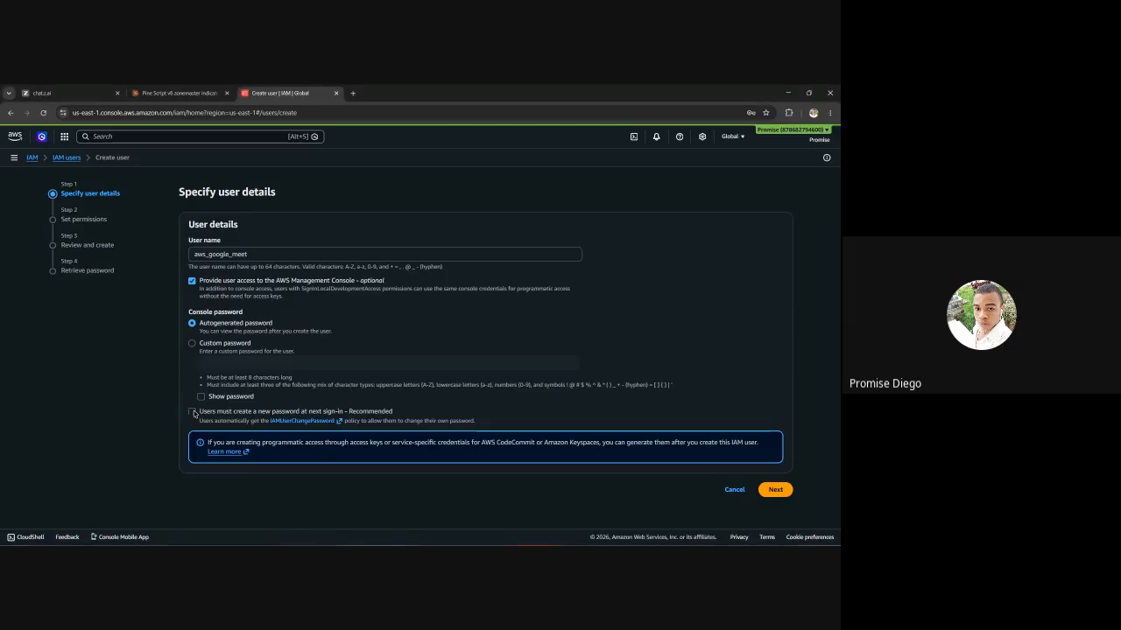
pyautogui.click(193, 412)
pyautogui.click(192, 281)
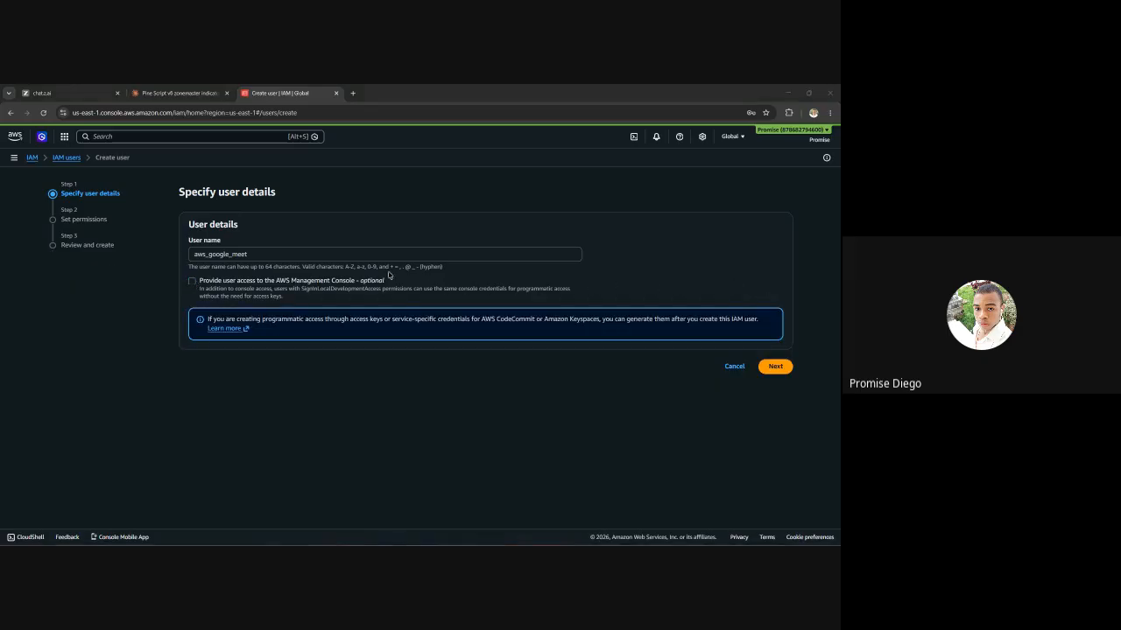
# In the new user's permission settings, browse the directly attachable policies and switch to copying permissions from an existing user
pyautogui.click(776, 366)
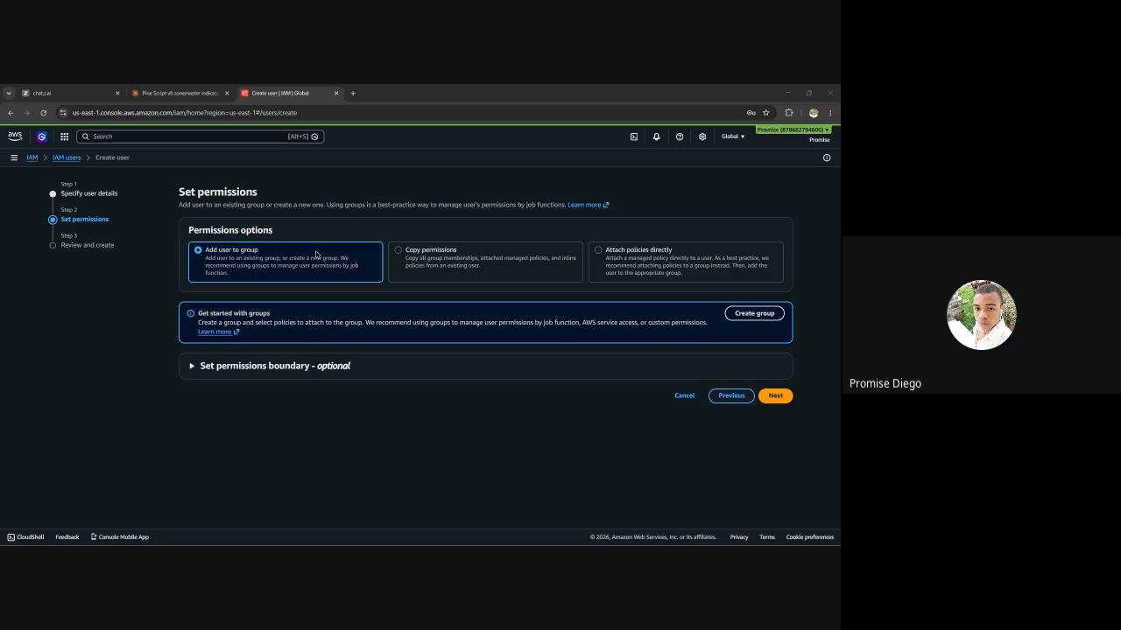
pyautogui.click(628, 265)
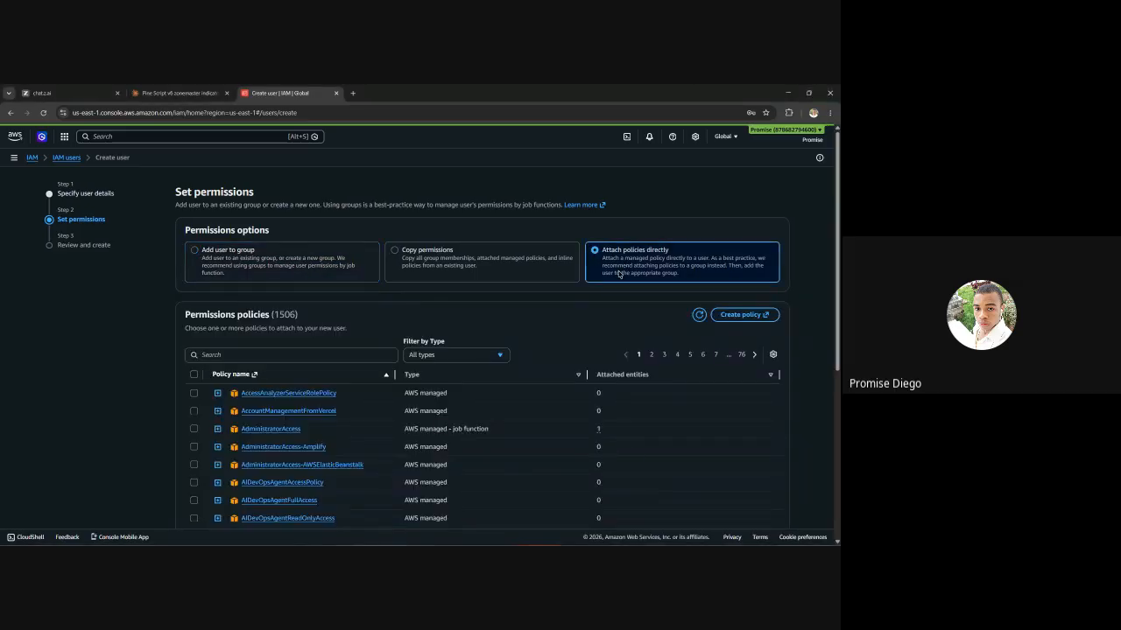
pyautogui.scroll(-5, 688, 273)
pyautogui.scroll(5, 688, 274)
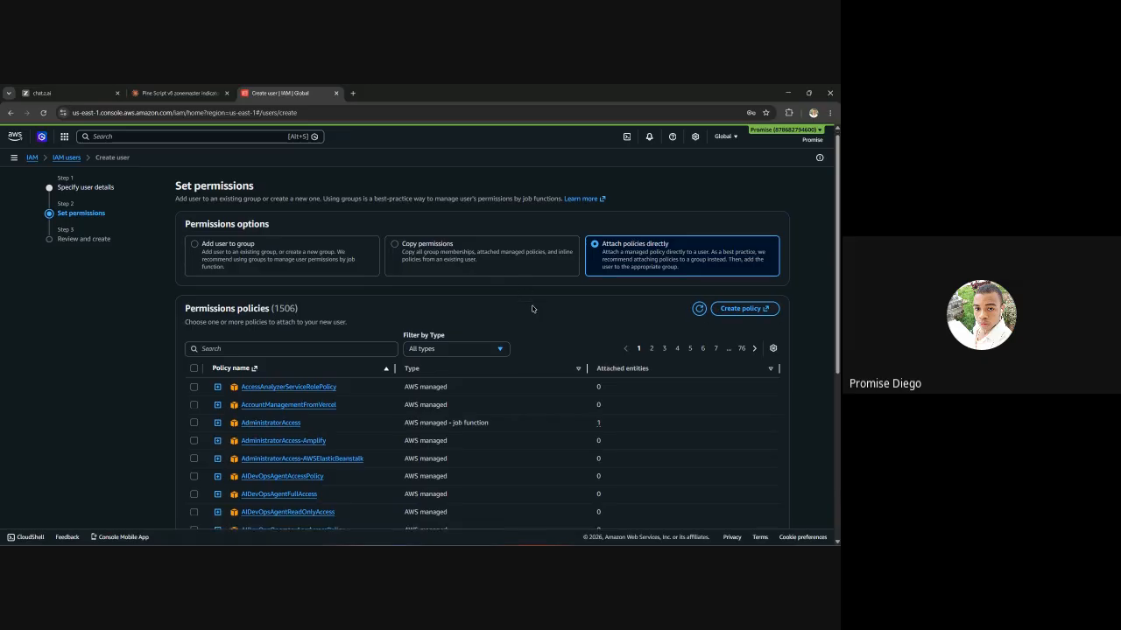
pyautogui.scroll(-5, 532, 308)
pyautogui.scroll(5, 533, 308)
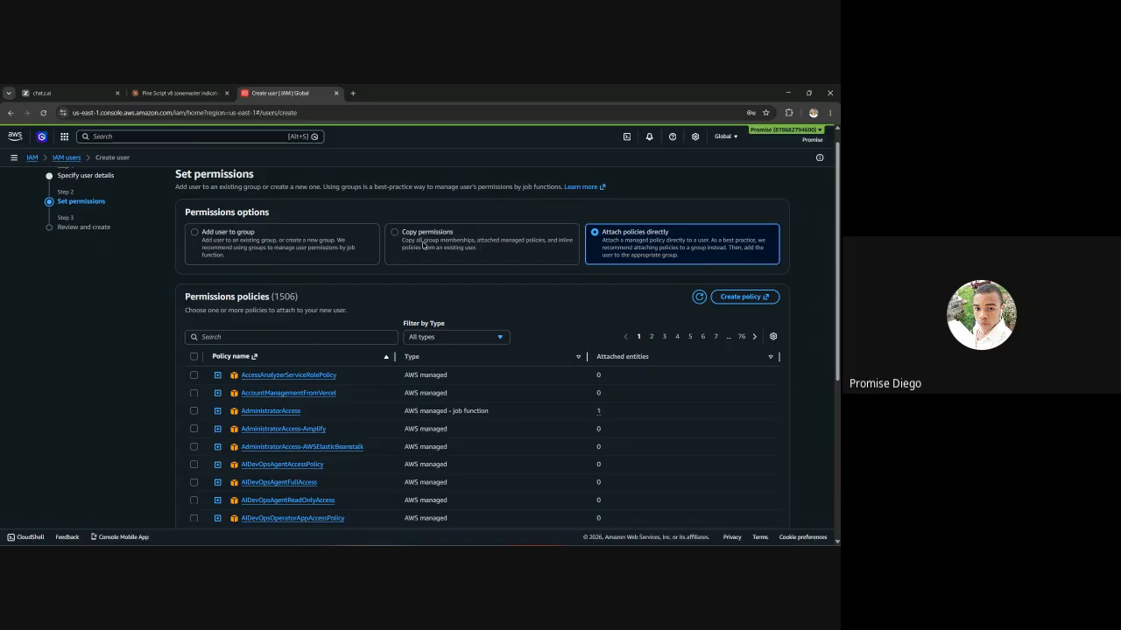
pyautogui.click(395, 234)
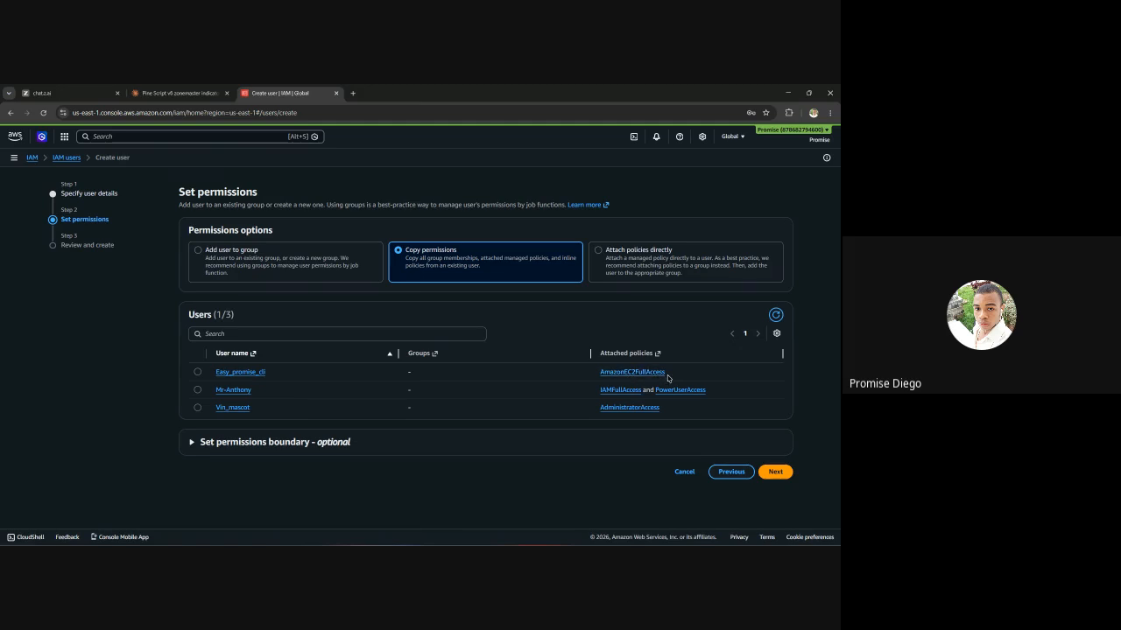
# Copy the policy name AmazonEC2FullAccess from the existing users' permissions, search the directly attachable policies for it, and return to copying permissions
pyautogui.moveTo(667, 378); pyautogui.dragTo(600, 375)
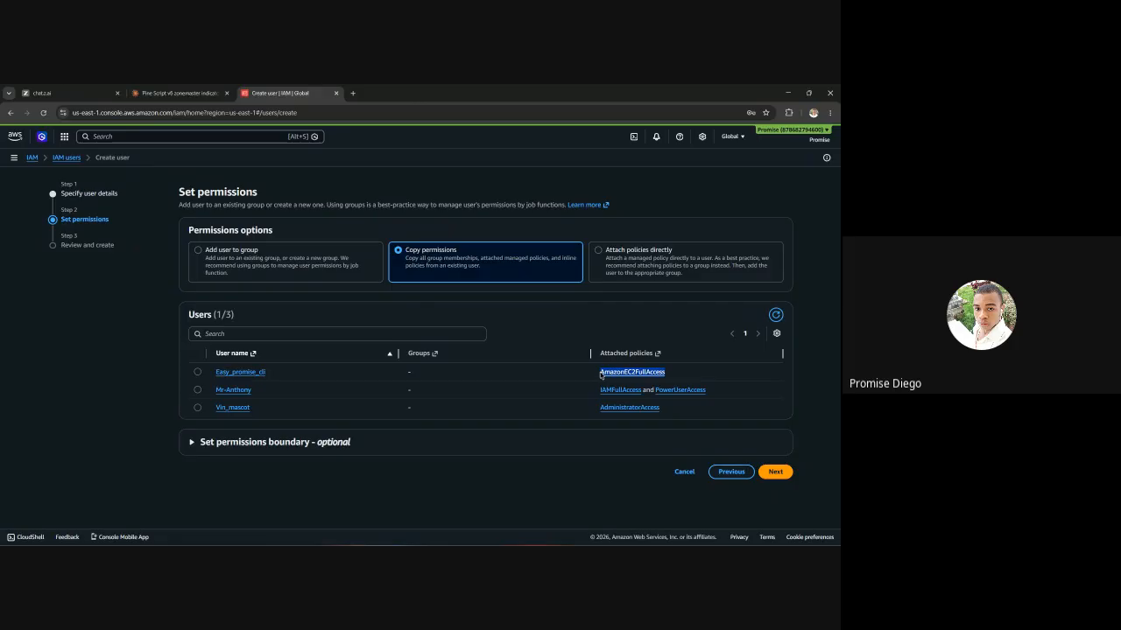
pyautogui.click(598, 255)
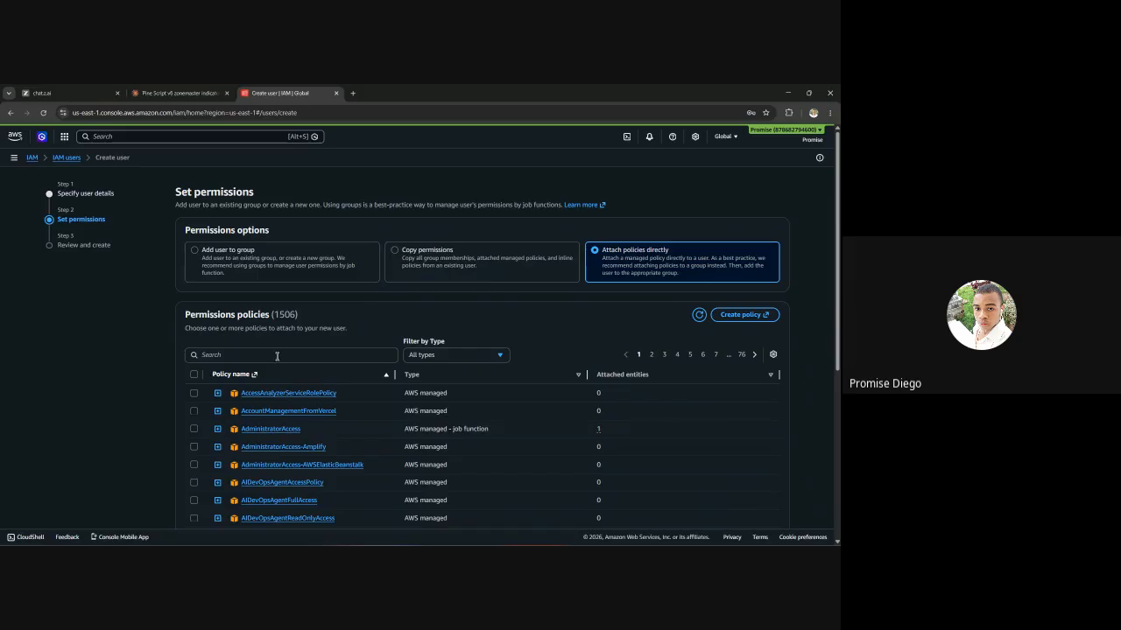
pyautogui.click(278, 355)
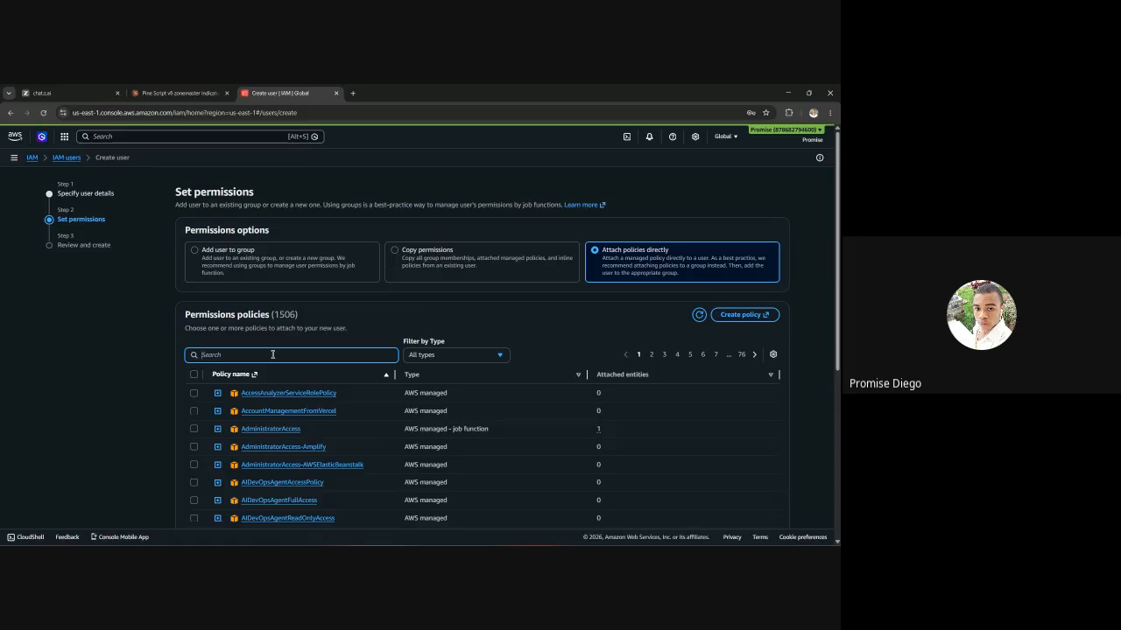
pyautogui.hotkey('ctrl', 'v')
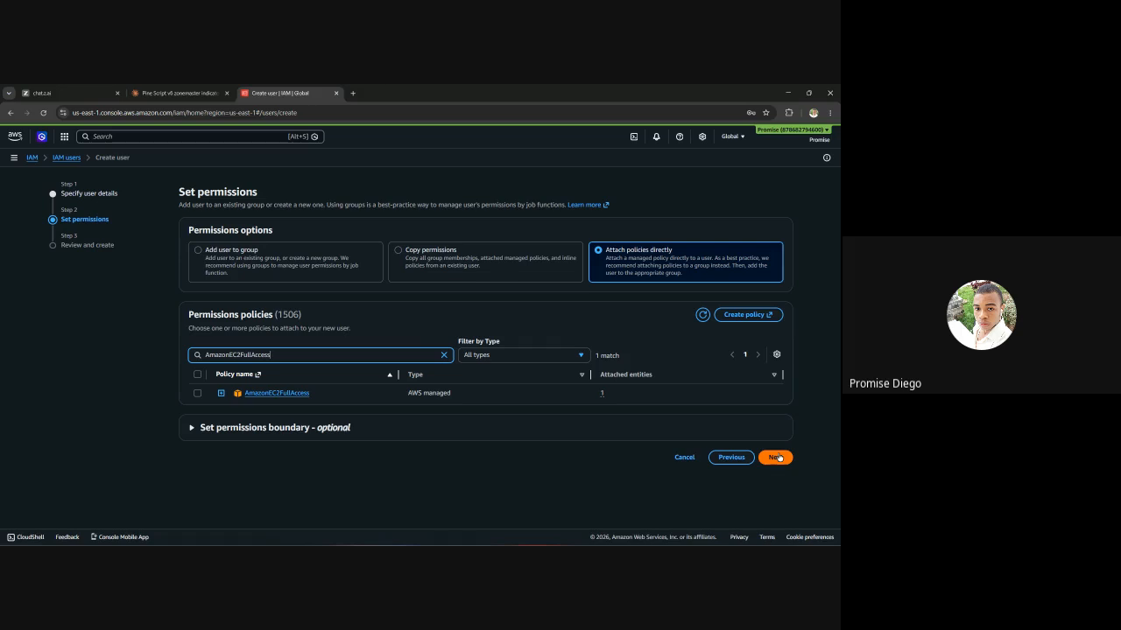
pyautogui.click(401, 253)
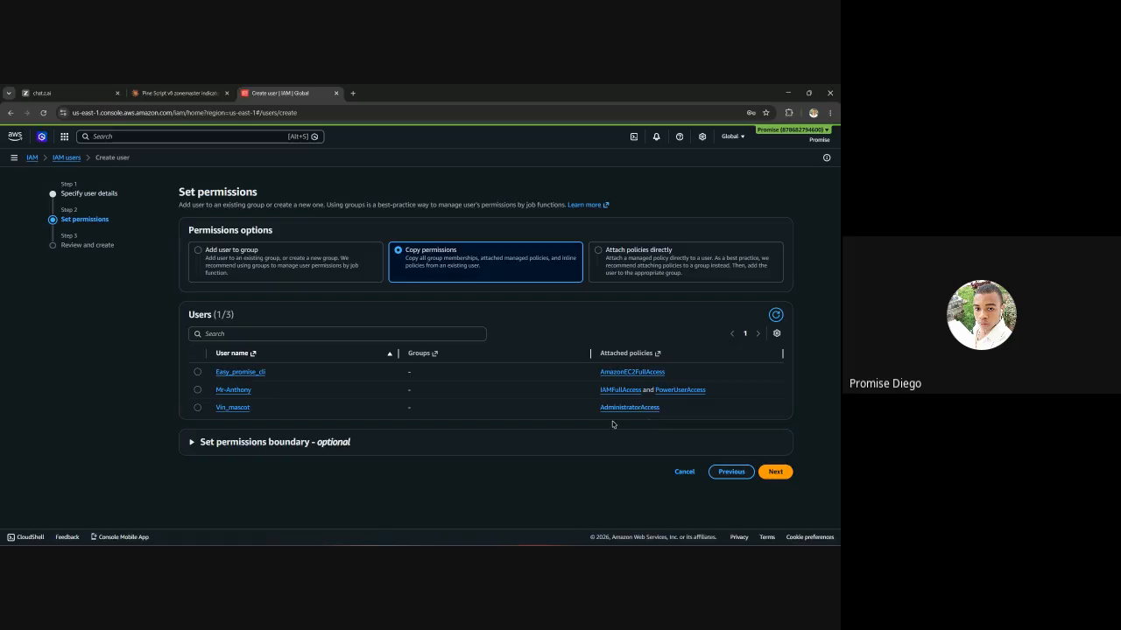
# Choose direct policy attachment without selecting any policy, and create the user aws_google_meet
pyautogui.click(638, 268)
pyautogui.scroll(-5, 690, 385)
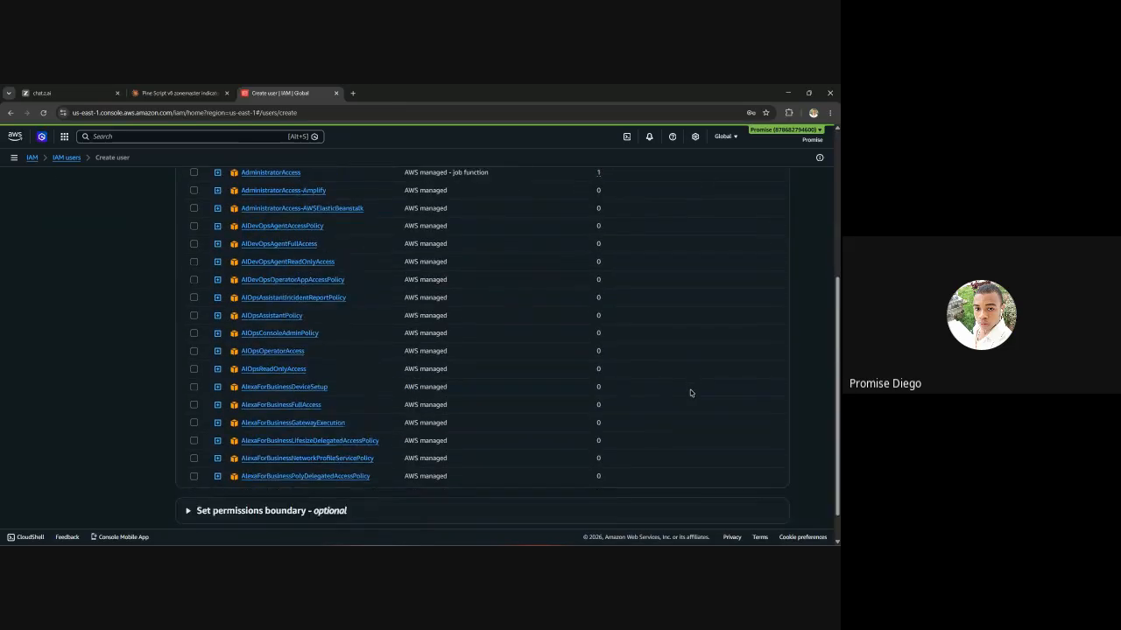
pyautogui.scroll(-1, 690, 393)
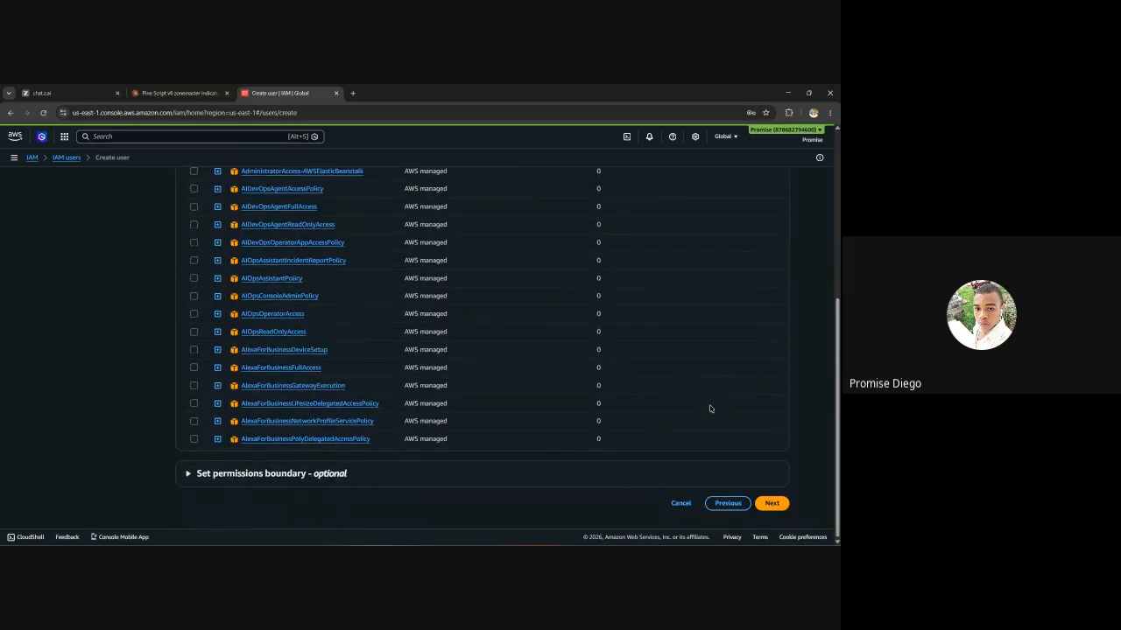
pyautogui.click(771, 503)
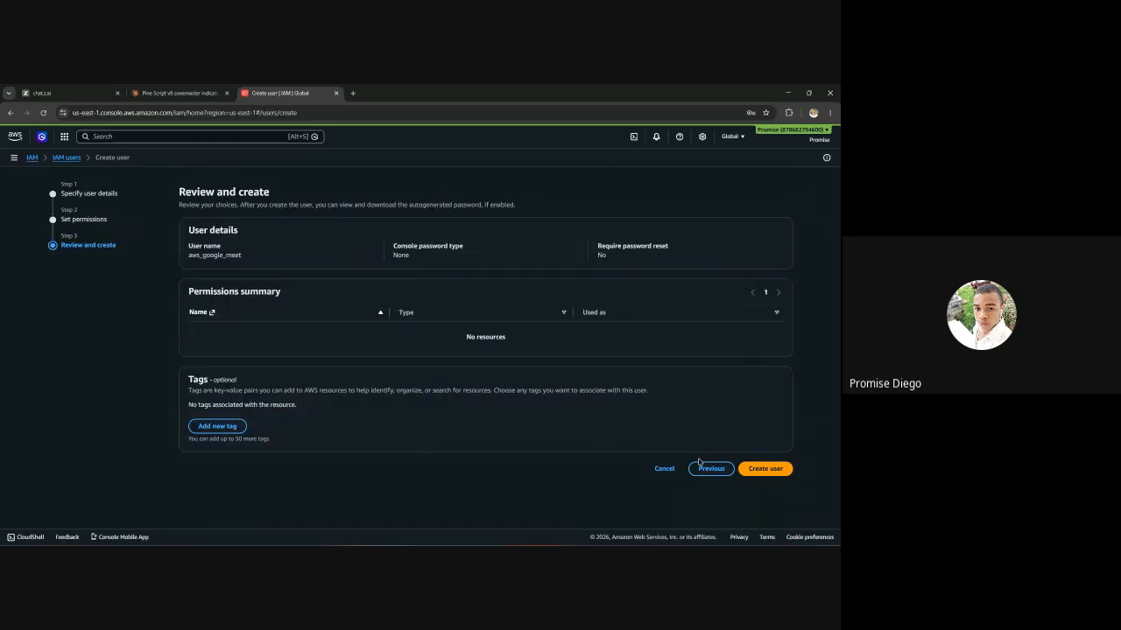
pyautogui.click(782, 473)
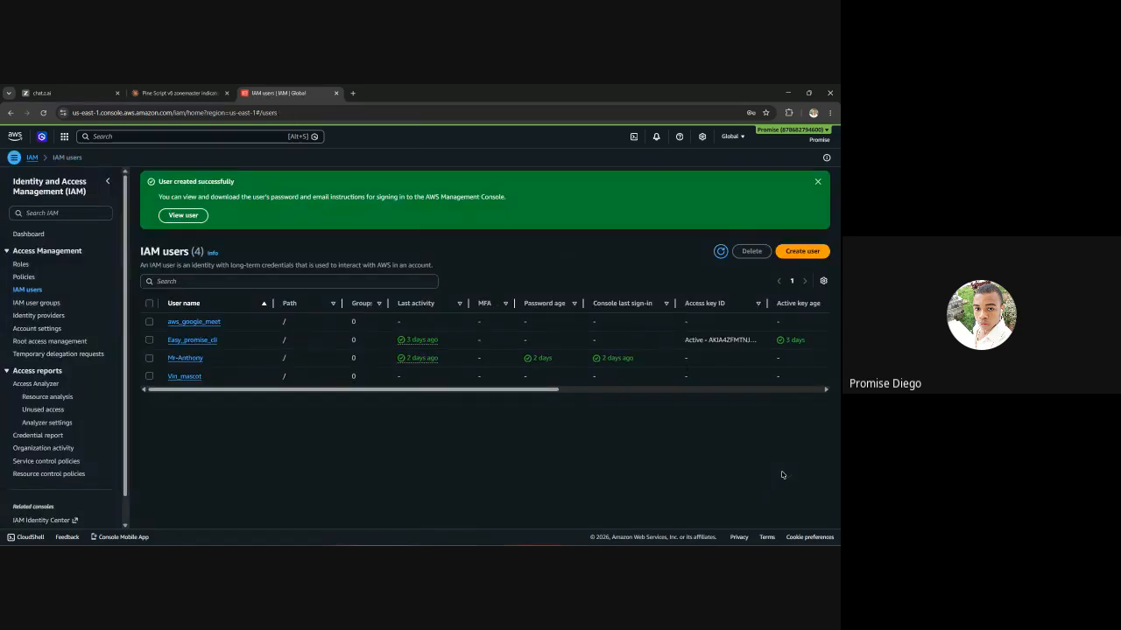
# Create an access key for aws_google_meet with the Command Line Interface (CLI) use case, accepting the recommendation and leaving the description tag empty
pyautogui.click(209, 323)
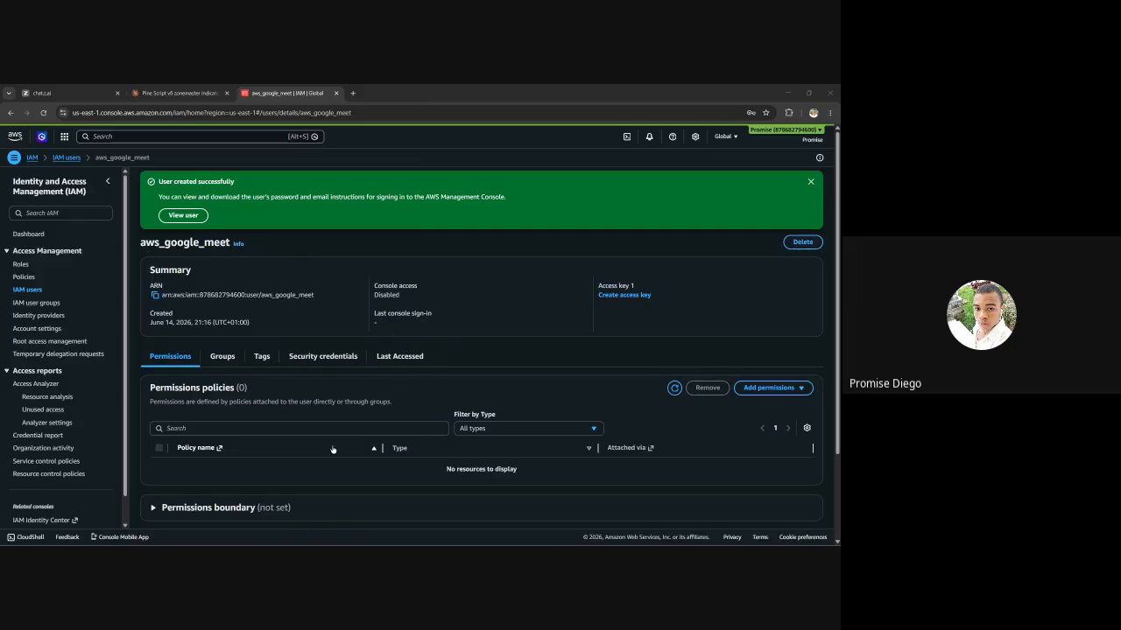
pyautogui.click(632, 297)
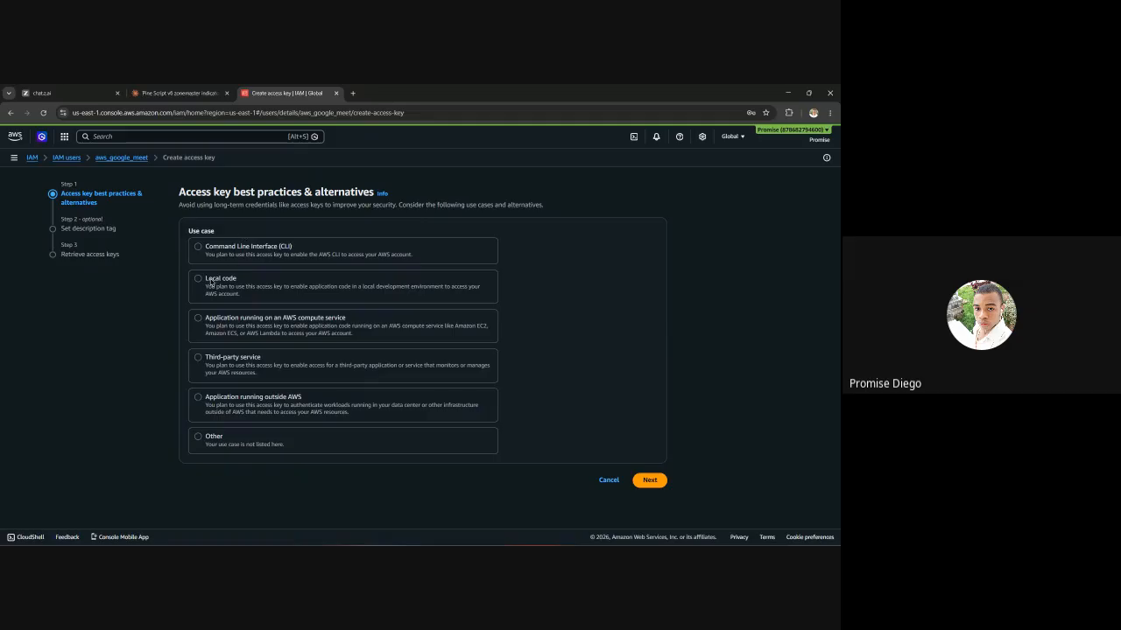
pyautogui.click(199, 249)
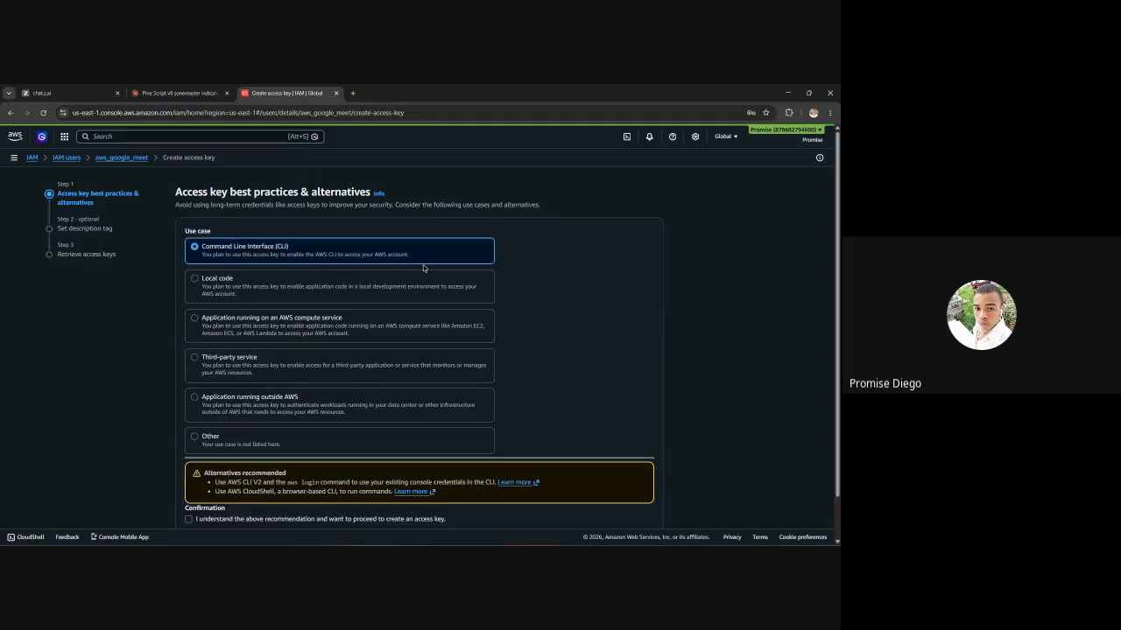
pyautogui.scroll(-1, 423, 268)
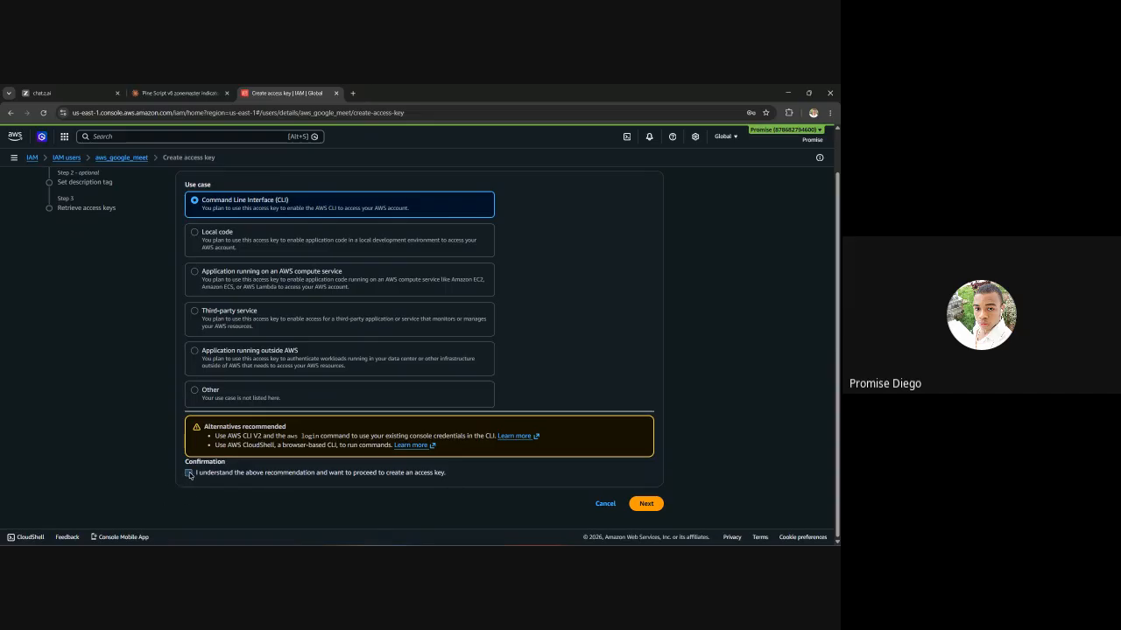
pyautogui.click(187, 473)
pyautogui.click(646, 504)
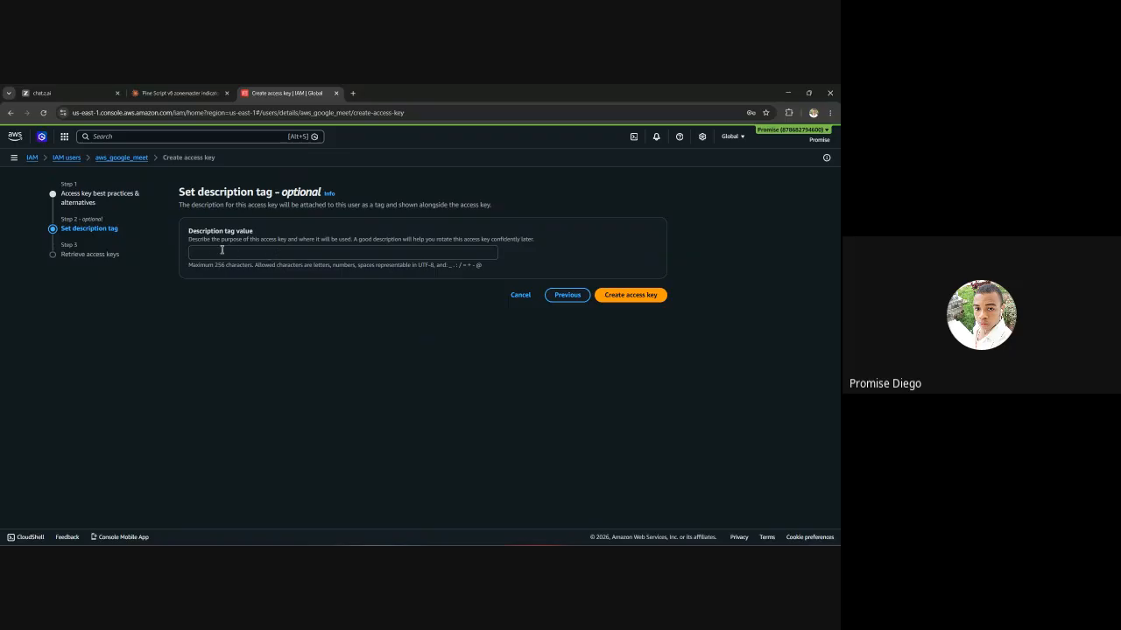
pyautogui.click(255, 255)
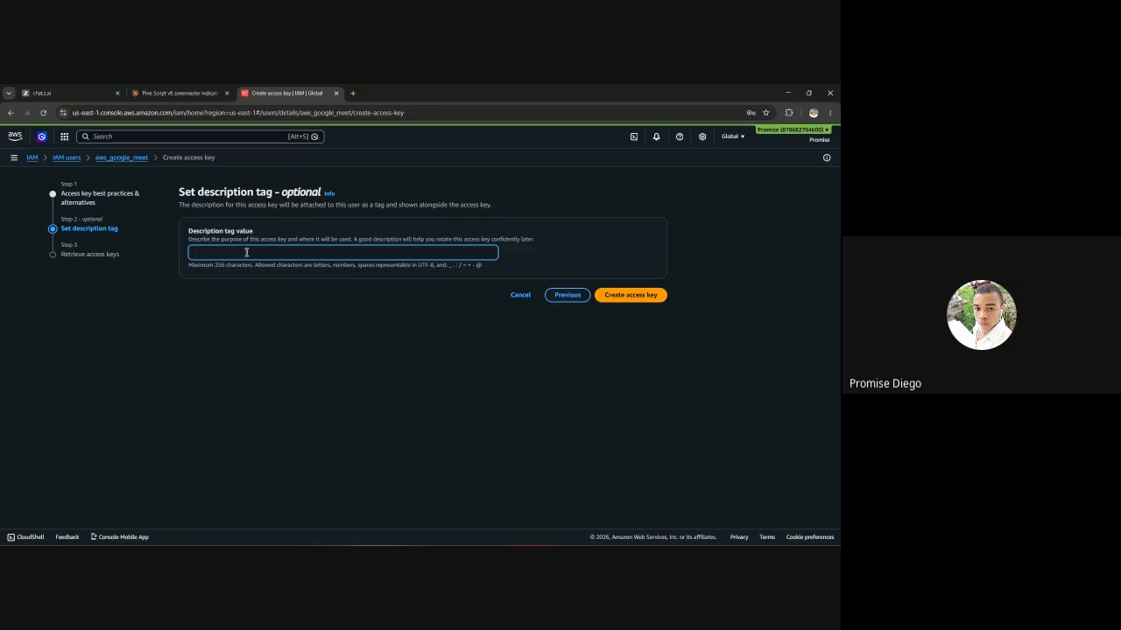
pyautogui.click(619, 297)
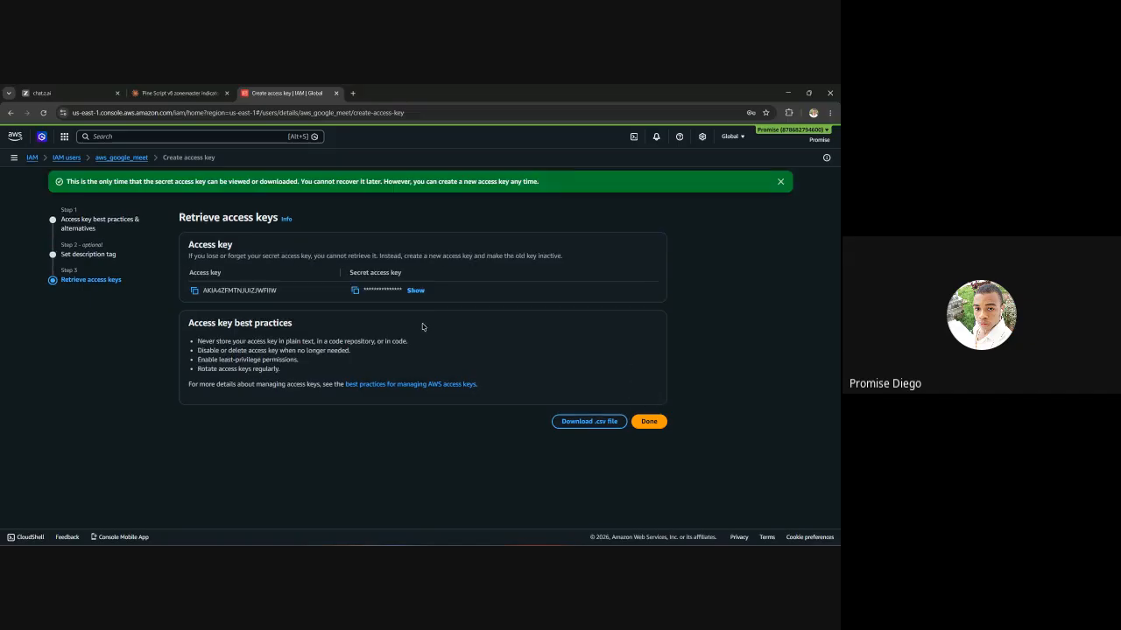
# Download the .csv file of the new credentials and copy the access key and the secret access key
pyautogui.click(589, 426)
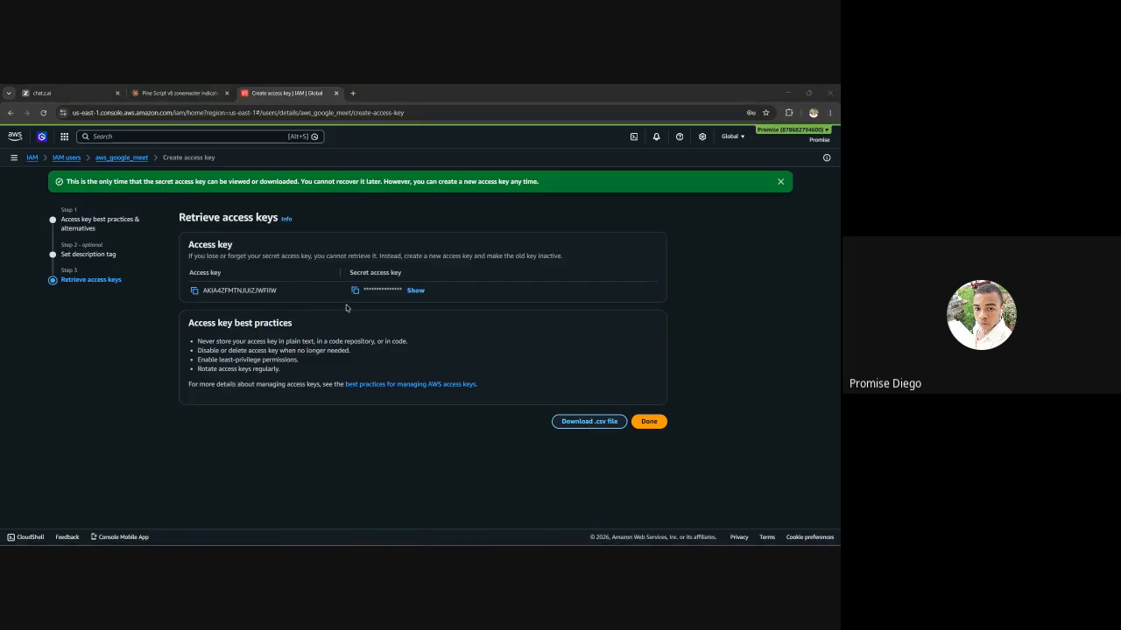
pyautogui.click(347, 309)
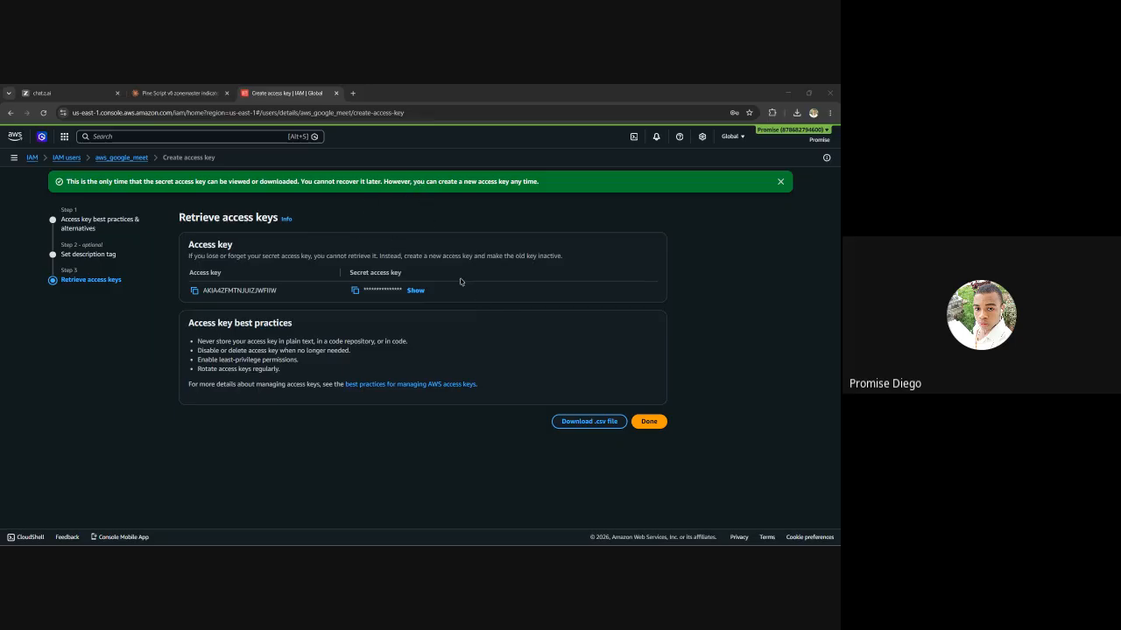
pyautogui.click(194, 292)
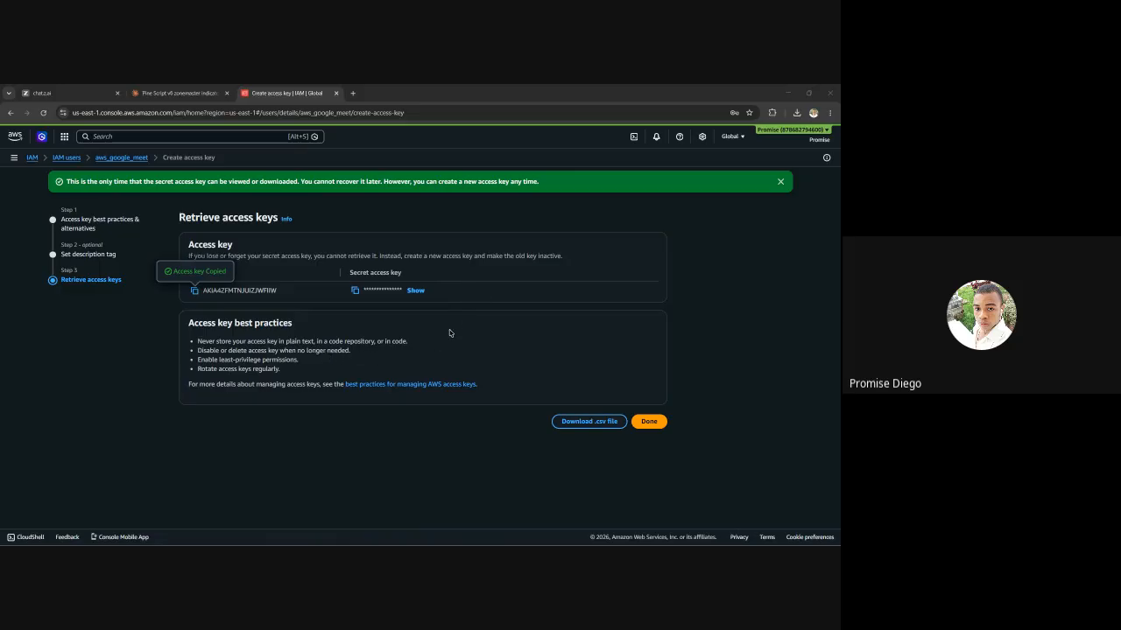
pyautogui.click(356, 292)
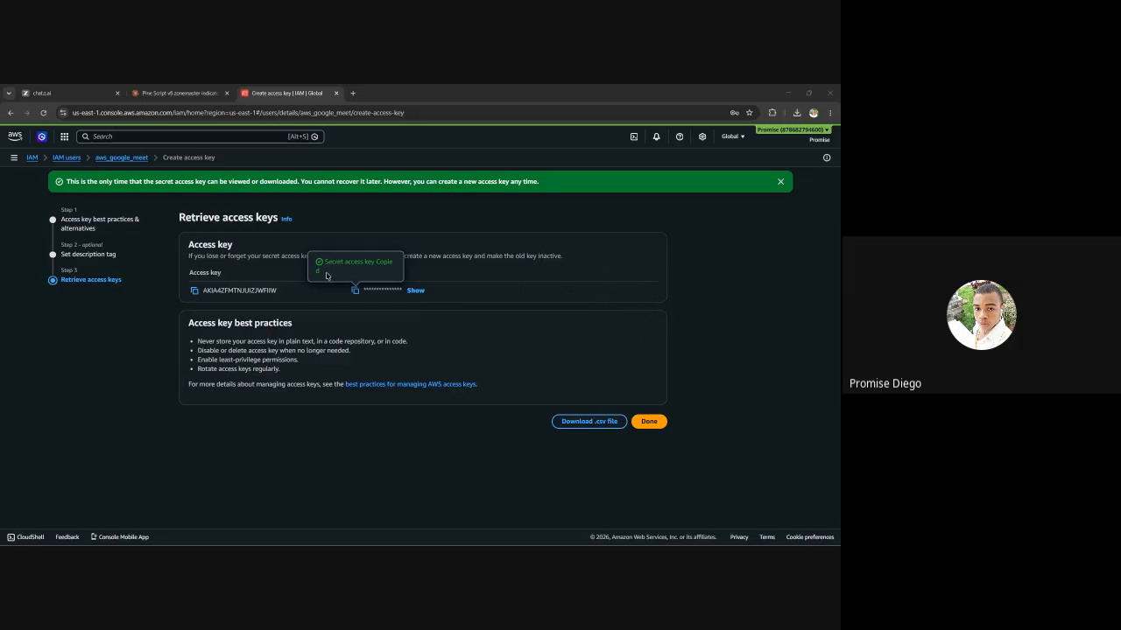
# Return to the list of IAM users and reload it to check the new user's access key
pyautogui.click(135, 157)
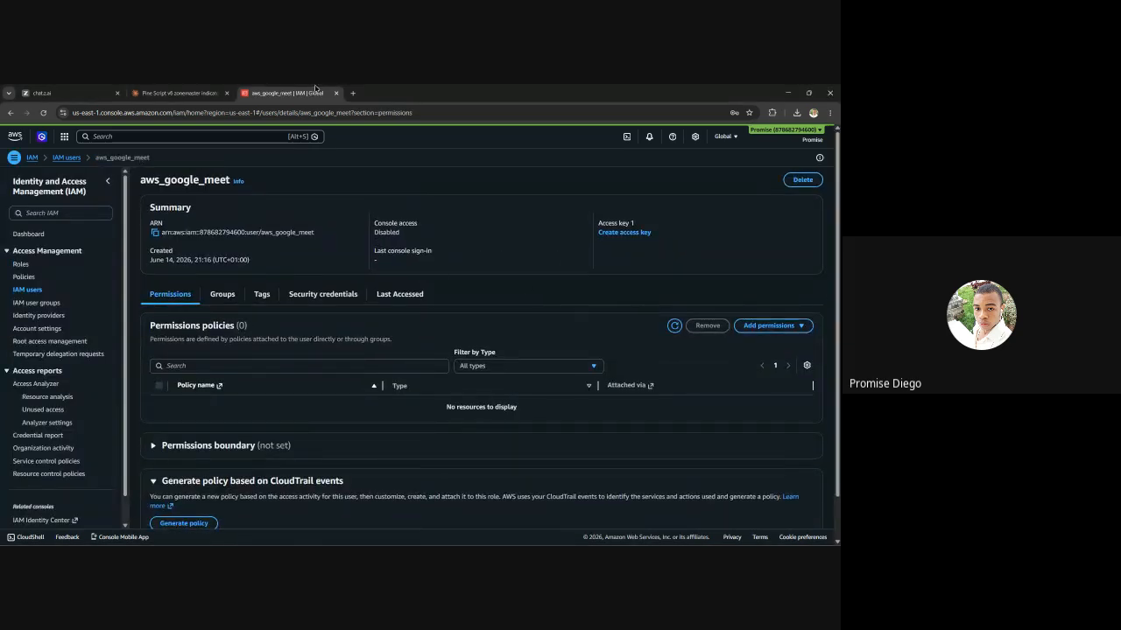
pyautogui.click(67, 157)
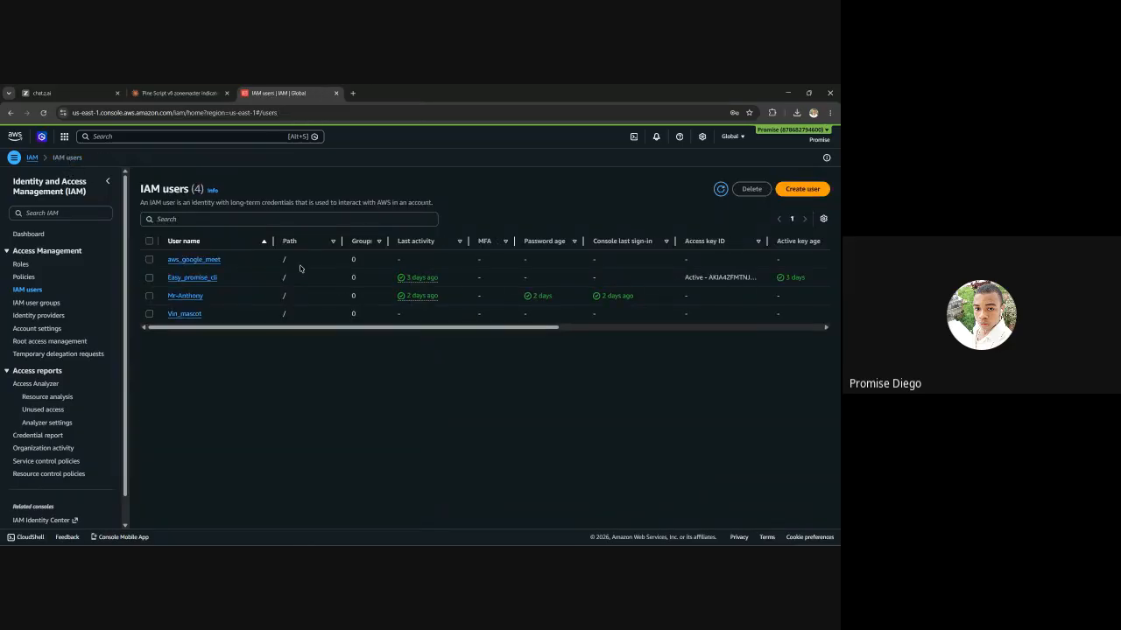
pyautogui.click(43, 112)
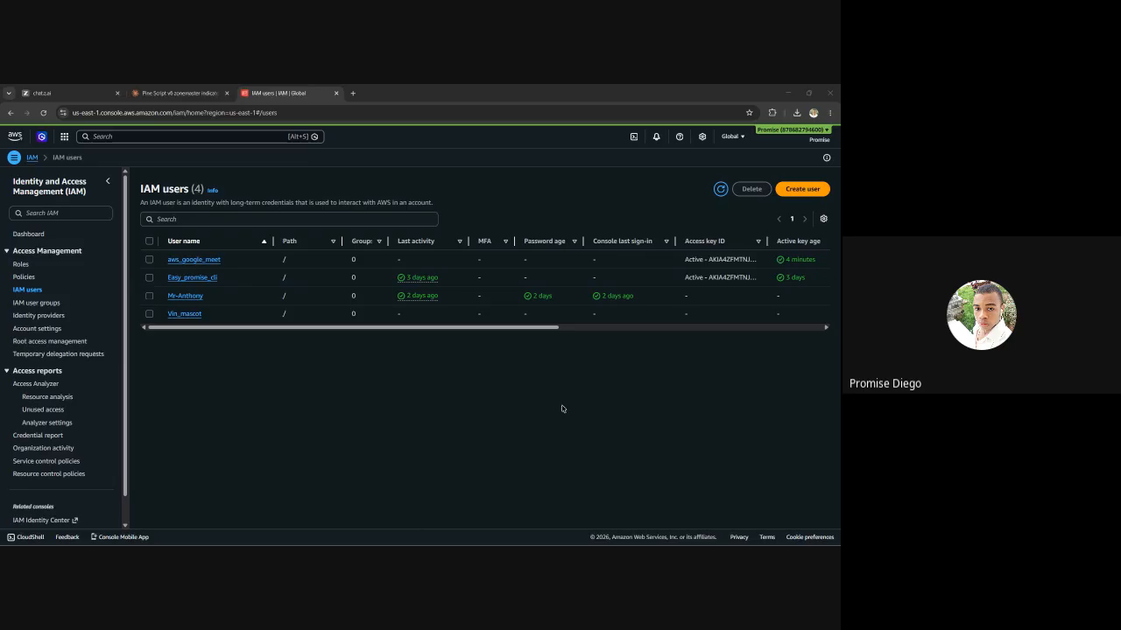
# Search the AWS services for EC2 and start launching an instance from its dashboard
pyautogui.click(123, 137)
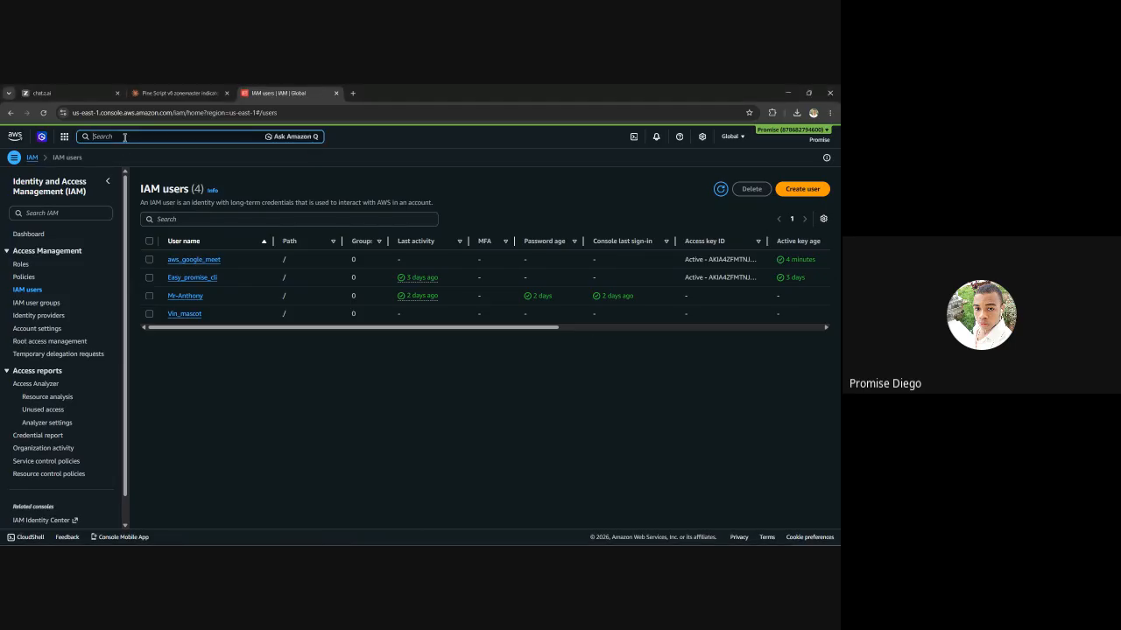
pyautogui.write('EC2')
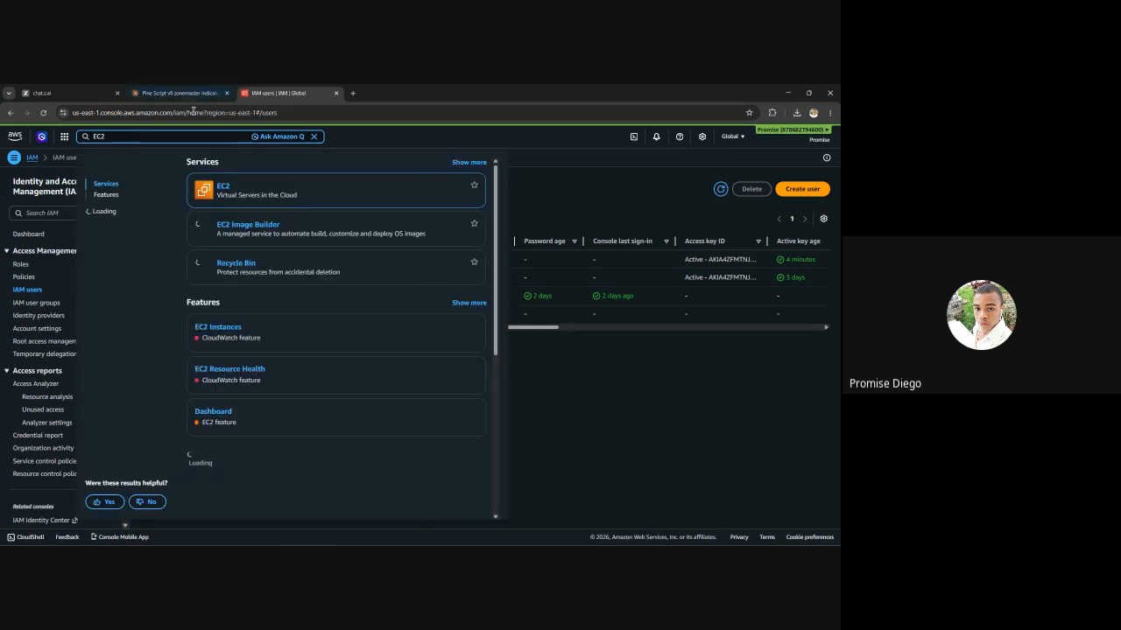
pyautogui.click(224, 191)
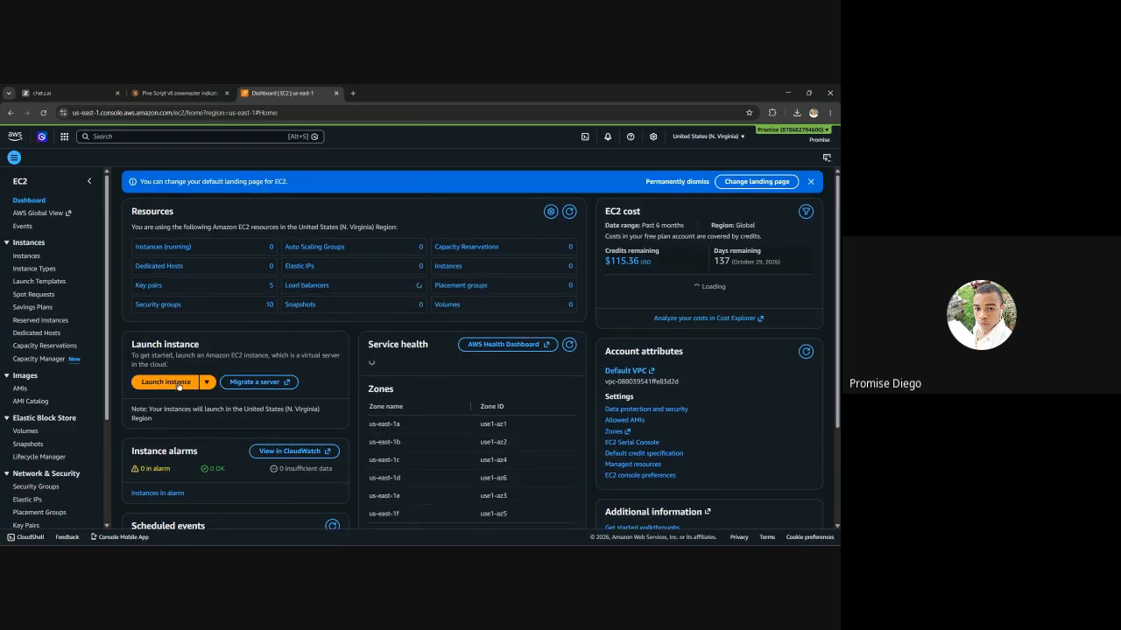
pyautogui.click(179, 386)
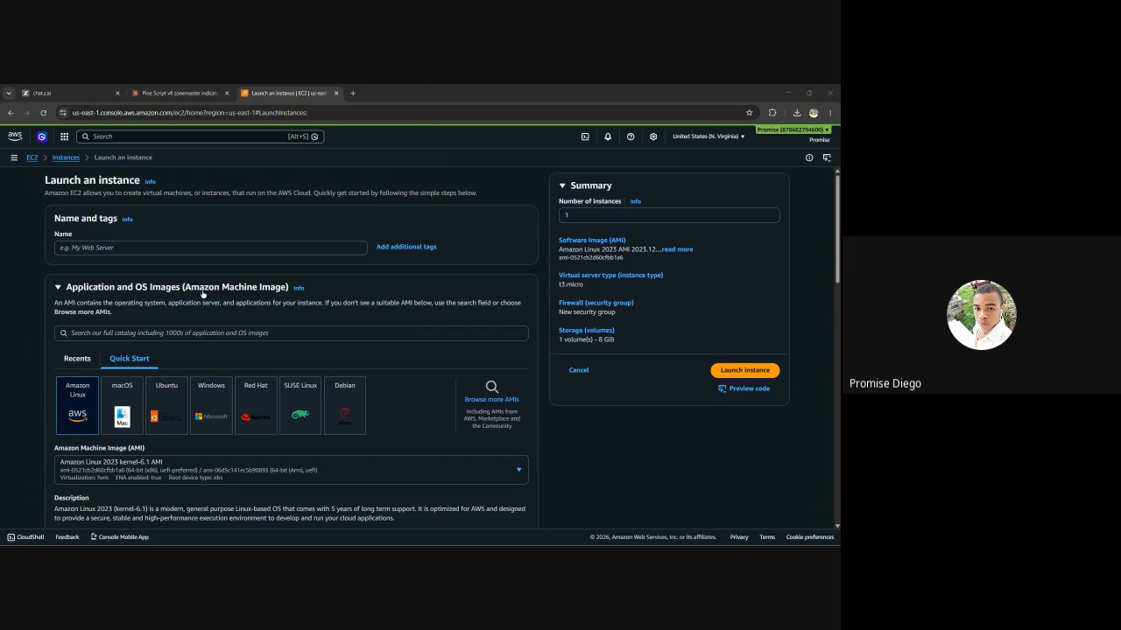
# Copy the AMI ID of the Amazon Linux 2023 kernel-6.1 image in the instance launch form
pyautogui.scroll(-1, 267, 301)
pyautogui.scroll(-1, 267, 301)
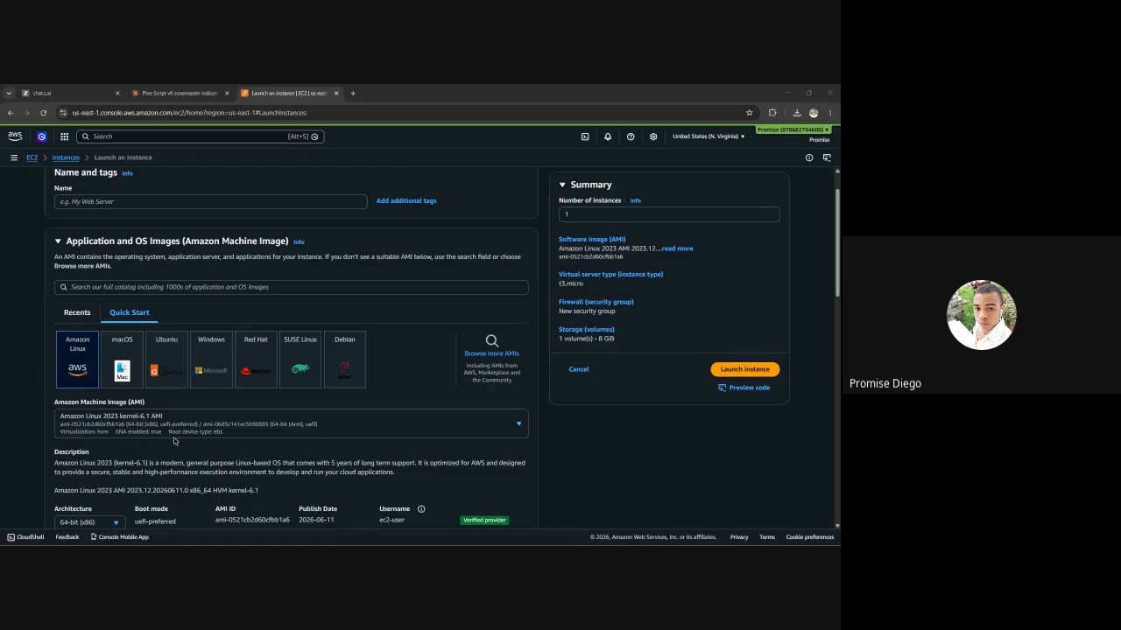
pyautogui.scroll(-3, 417, 440)
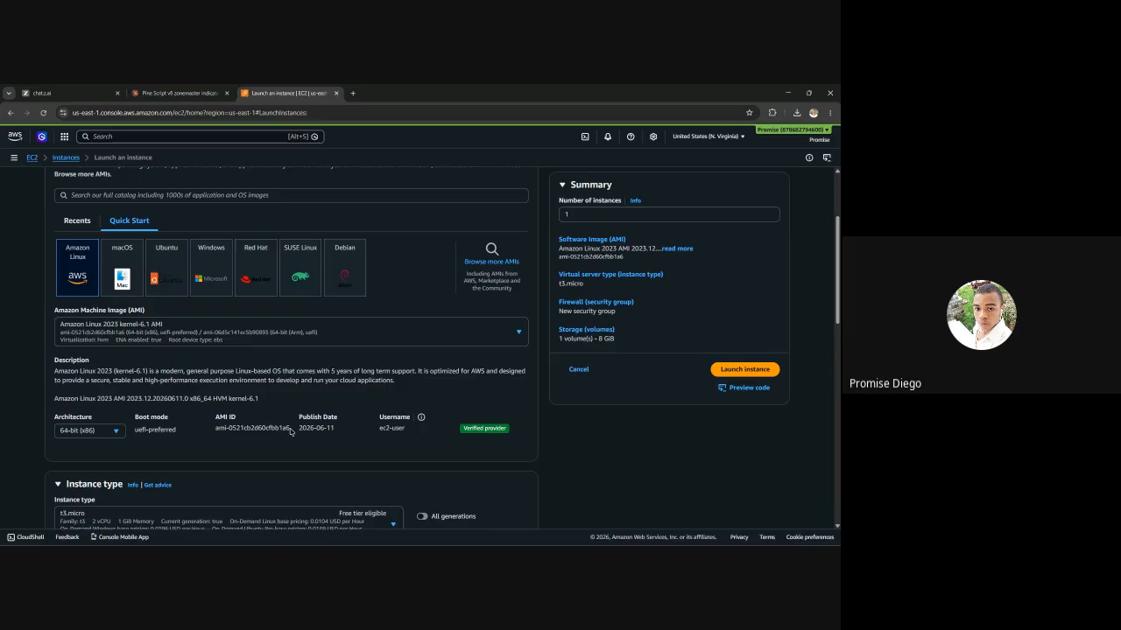
pyautogui.moveTo(291, 430); pyautogui.dragTo(218, 425)
pyautogui.moveTo(219, 426); pyautogui.dragTo(214, 428)
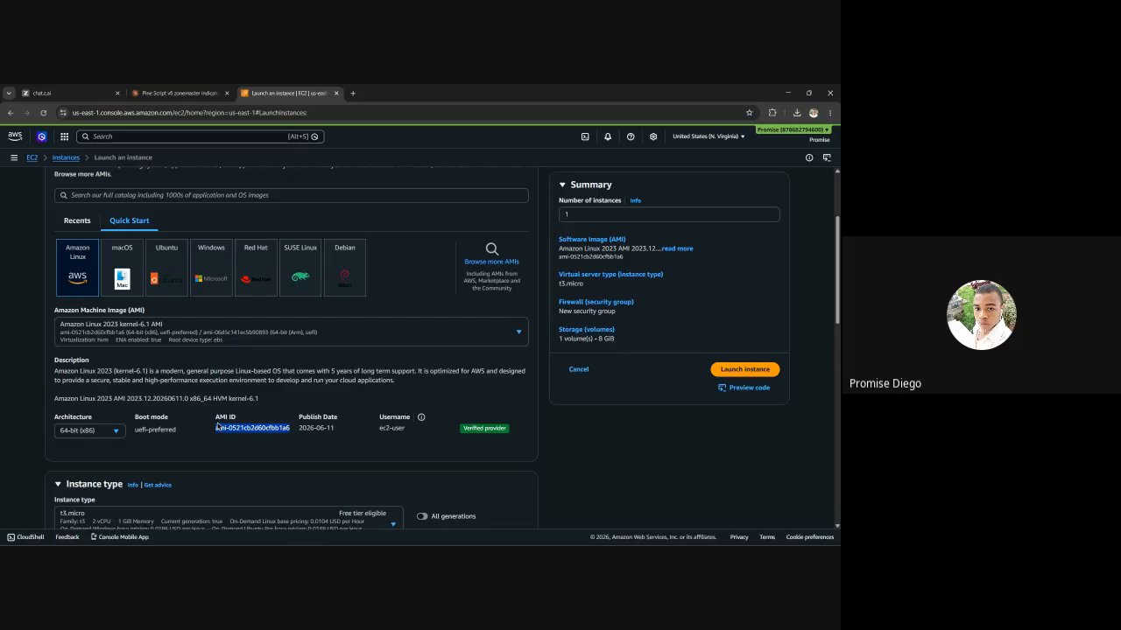
pyautogui.hotkey('ctrl', 'c')
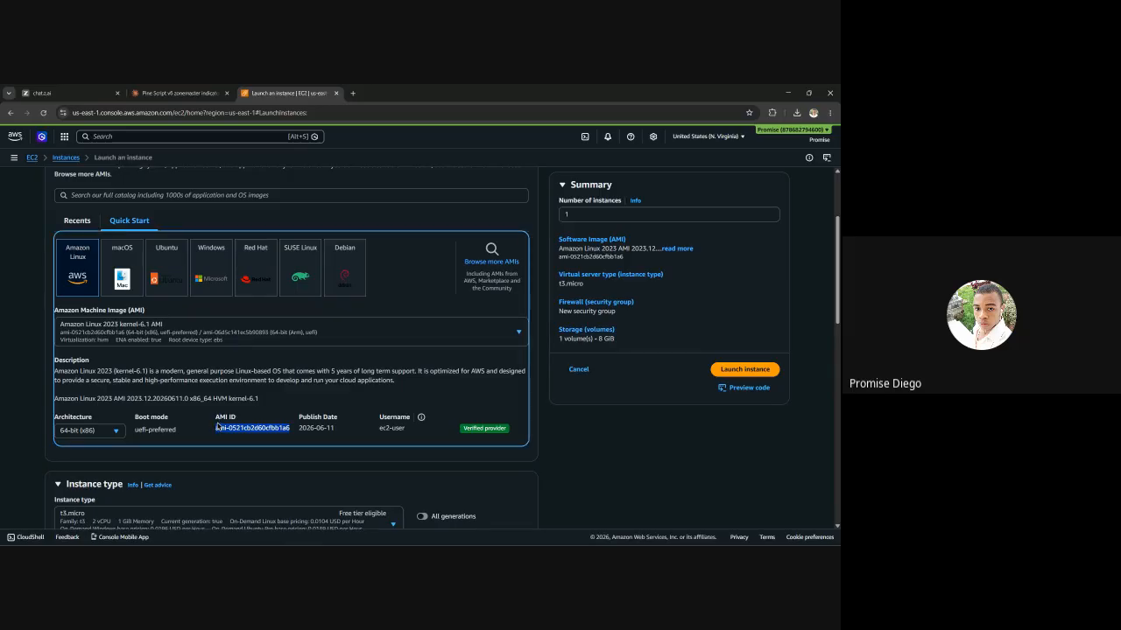
# Close the WhatsApp chat window and minimize the blank Word document
pyautogui.click(613, 527)
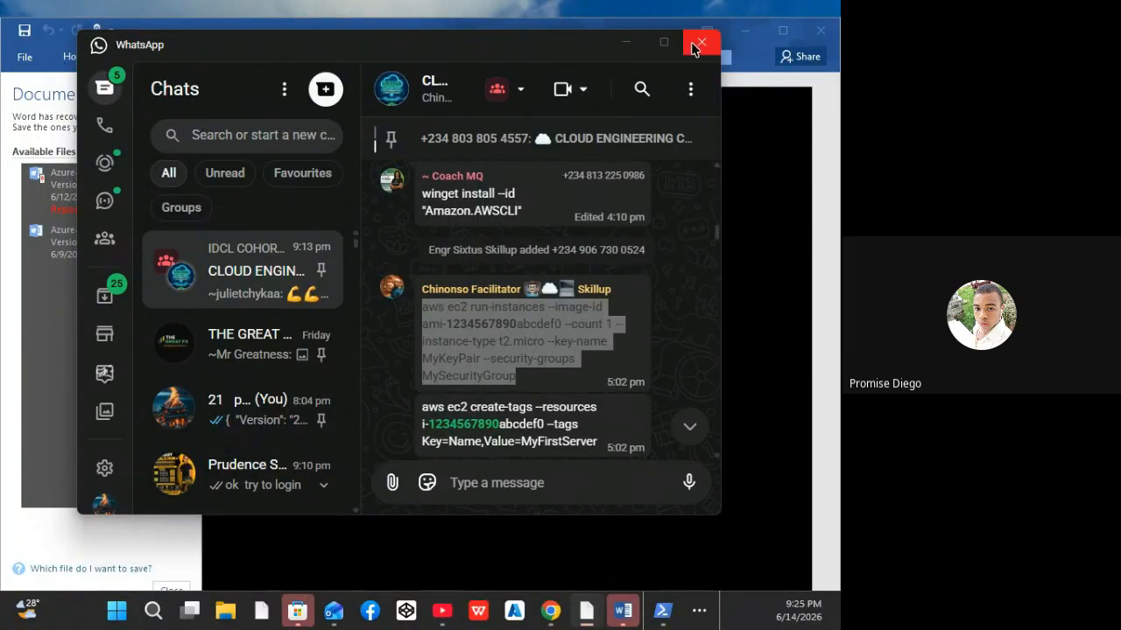
pyautogui.click(699, 43)
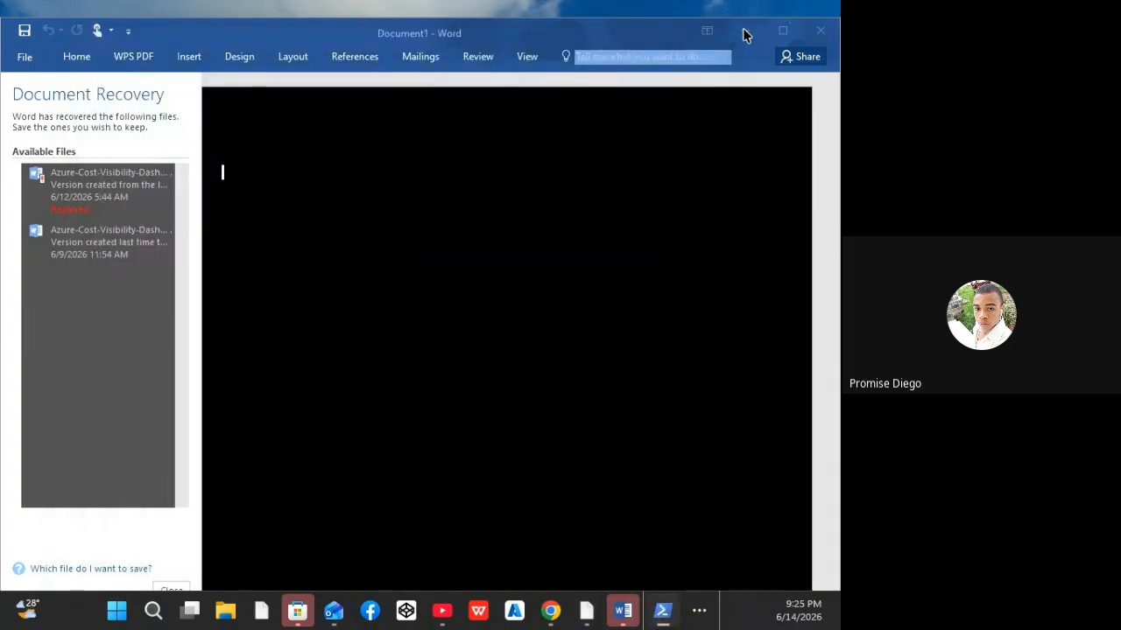
pyautogui.click(743, 31)
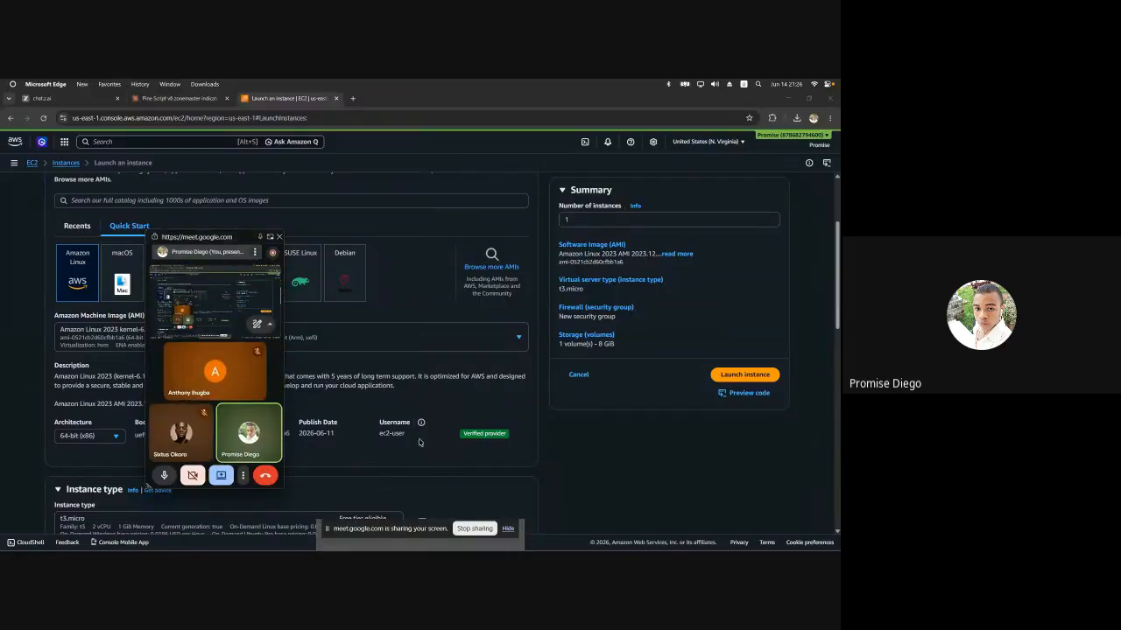
pyautogui.moveTo(578, 541)
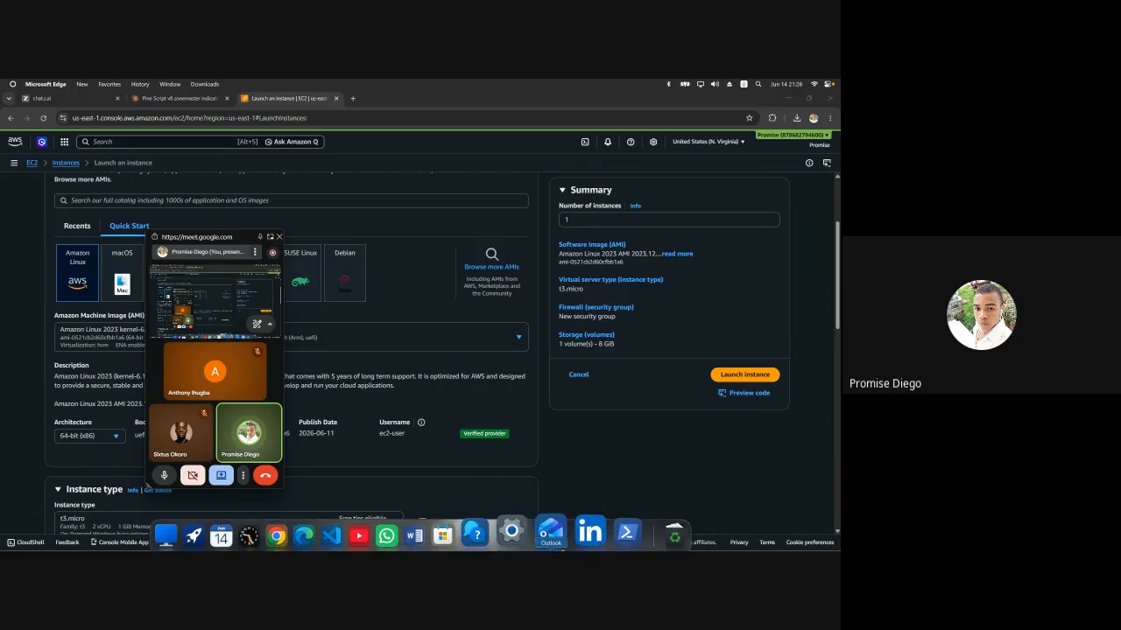
# Switch to PowerShell and replace the placeholder image ID in the run-instances command with ami-0521cb2d60cfbb1a6
pyautogui.click(606, 528)
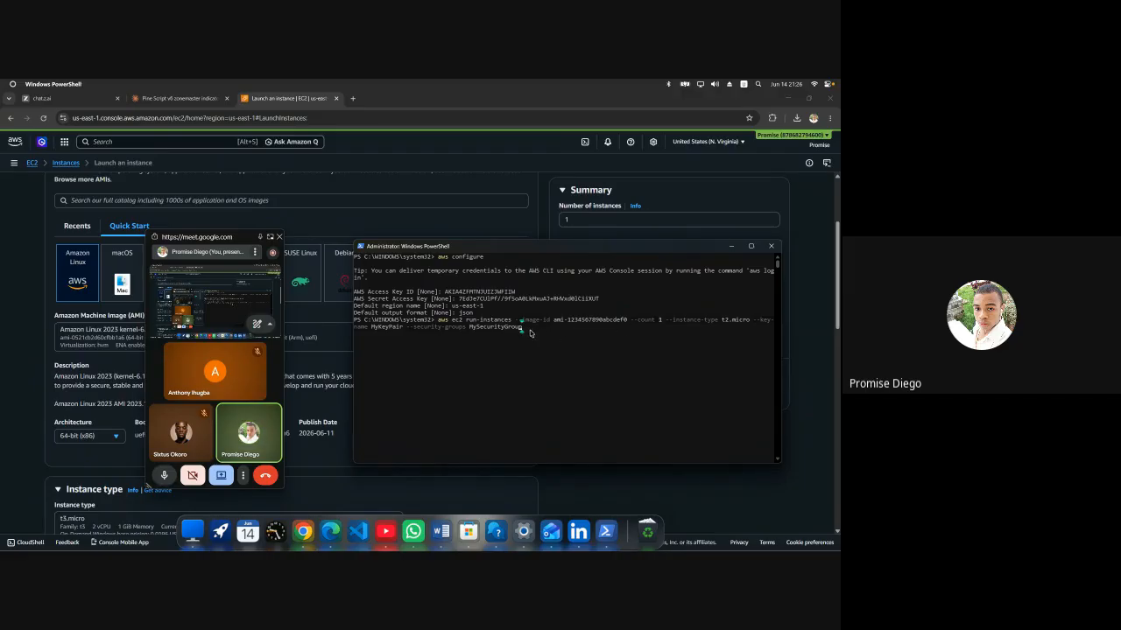
pyautogui.press('Left')
pyautogui.press('Left')
pyautogui.press('Left')
pyautogui.press('Left')
pyautogui.press('Left')
pyautogui.press('Left')
pyautogui.press('Left')
pyautogui.press('Left')
pyautogui.press('Left')
pyautogui.press('Left')
pyautogui.press('Left')
pyautogui.press('Left')
pyautogui.press('Left')
pyautogui.press('Left')
pyautogui.press('Left')
pyautogui.press('Left')
pyautogui.press('Left')
pyautogui.press('Left')
pyautogui.press('Left')
pyautogui.press('Left')
pyautogui.press('Left')
pyautogui.press('Left')
pyautogui.press('Left')
pyautogui.press('Left')
pyautogui.press('Left')
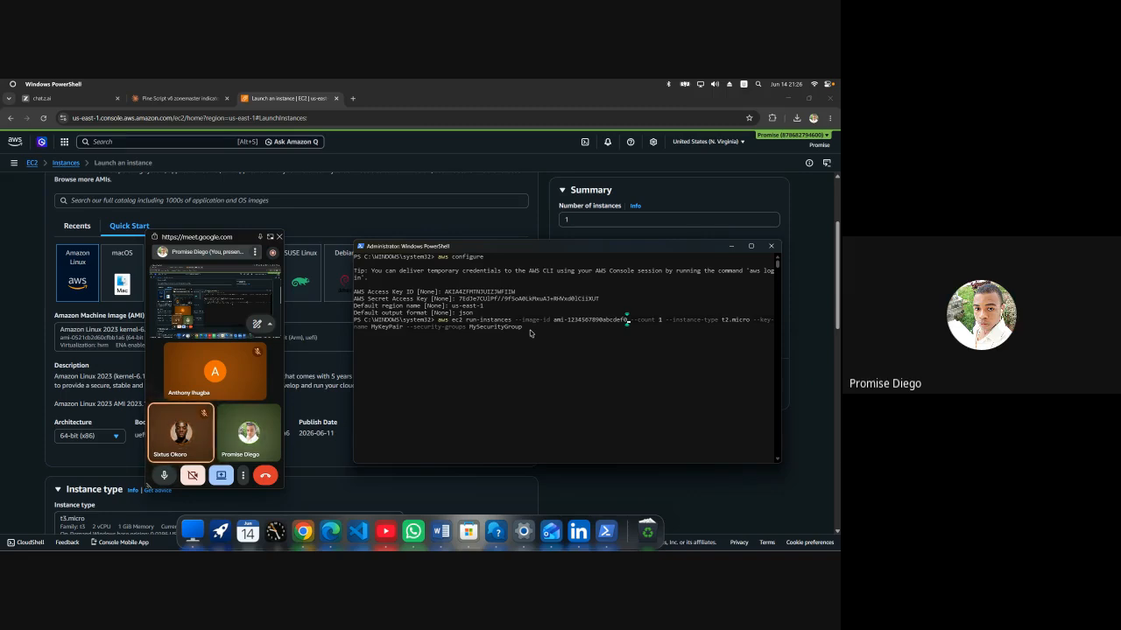
pyautogui.press('BackSpace')
pyautogui.press('BackSpace')
pyautogui.press('BackSpace')
pyautogui.press('BackSpace')
pyautogui.press('BackSpace')
pyautogui.press('BackSpace')
pyautogui.press('BackSpace')
pyautogui.press('BackSpace')
pyautogui.press('BackSpace')
pyautogui.press('BackSpace')
pyautogui.press('BackSpace')
pyautogui.press('BackSpace')
pyautogui.press('BackSpace')
pyautogui.press('BackSpace')
pyautogui.press('BackSpace')
pyautogui.press('BackSpace')
pyautogui.press('BackSpace')
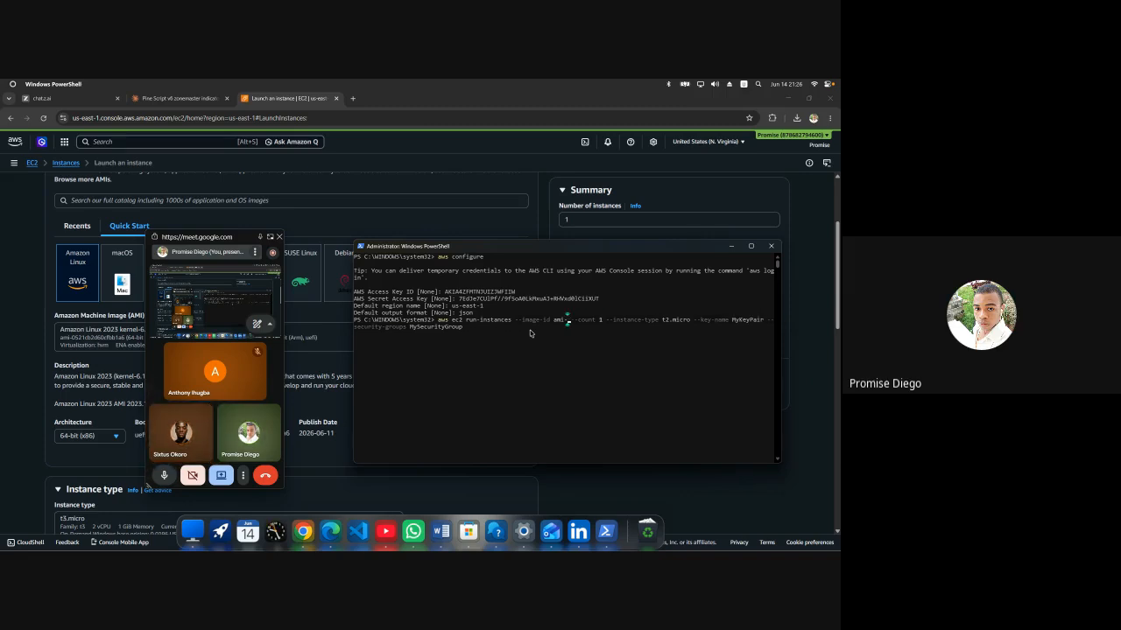
pyautogui.press('BackSpace')
pyautogui.press('BackSpace')
pyautogui.press('BackSpace')
pyautogui.press('BackSpace')
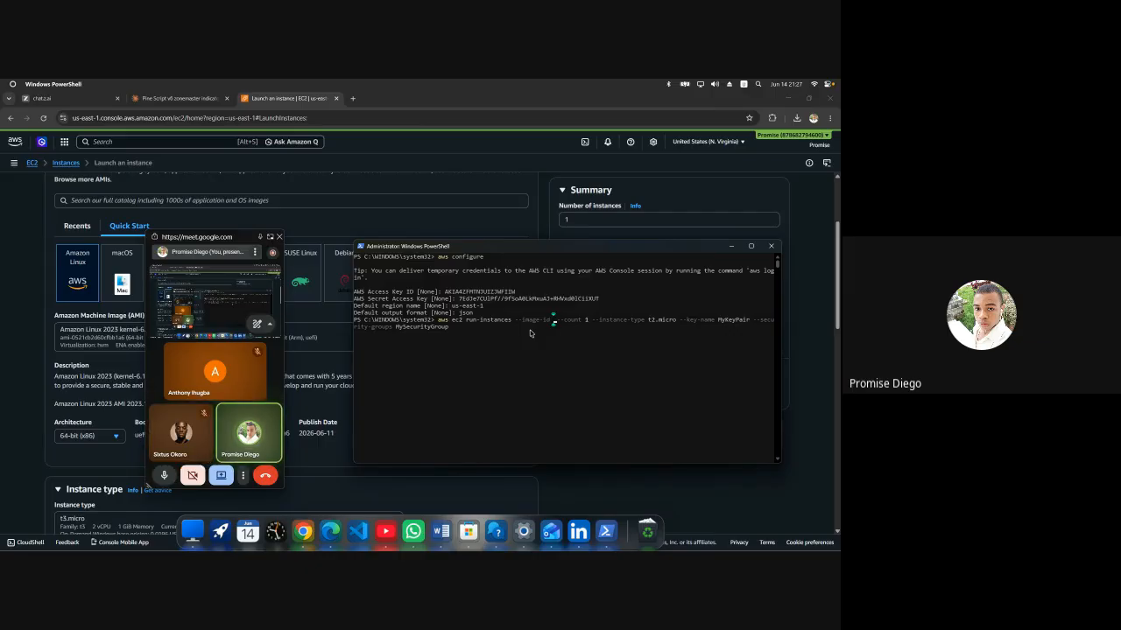
pyautogui.hotkey('ctrl', 'v')
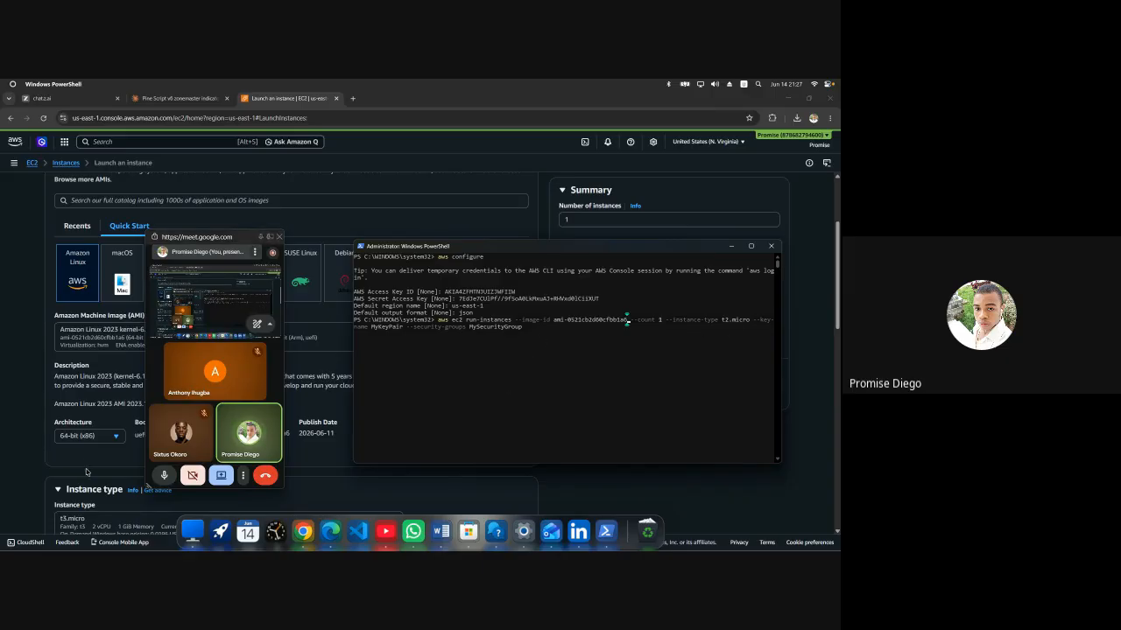
# Change the instance type in the run-instances command to t3.micro, matching the launch form
pyautogui.scroll(-1, 77, 467)
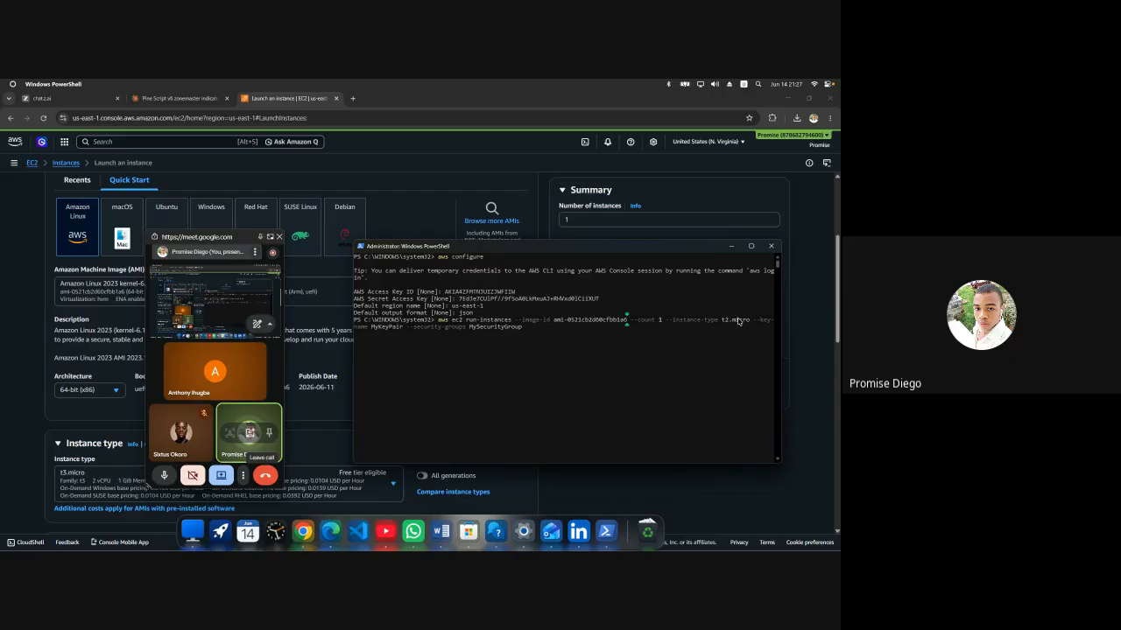
pyautogui.press('Right')
pyautogui.press('Right')
pyautogui.press('Right')
pyautogui.press('Right')
pyautogui.press('Right')
pyautogui.press('Right')
pyautogui.press('Right')
pyautogui.press('Right')
pyautogui.press('Right')
pyautogui.press('Right')
pyautogui.press('Right')
pyautogui.press('Right')
pyautogui.press('Right')
pyautogui.press('Right')
pyautogui.press('Right')
pyautogui.press('Right')
pyautogui.press('Right')
pyautogui.press('Right')
pyautogui.press('Right')
pyautogui.press('Right')
pyautogui.press('Right')
pyautogui.press('Right')
pyautogui.press('Right')
pyautogui.press('Right')
pyautogui.press('Right')
pyautogui.press('Right')
pyautogui.press('Right')
pyautogui.press('Right')
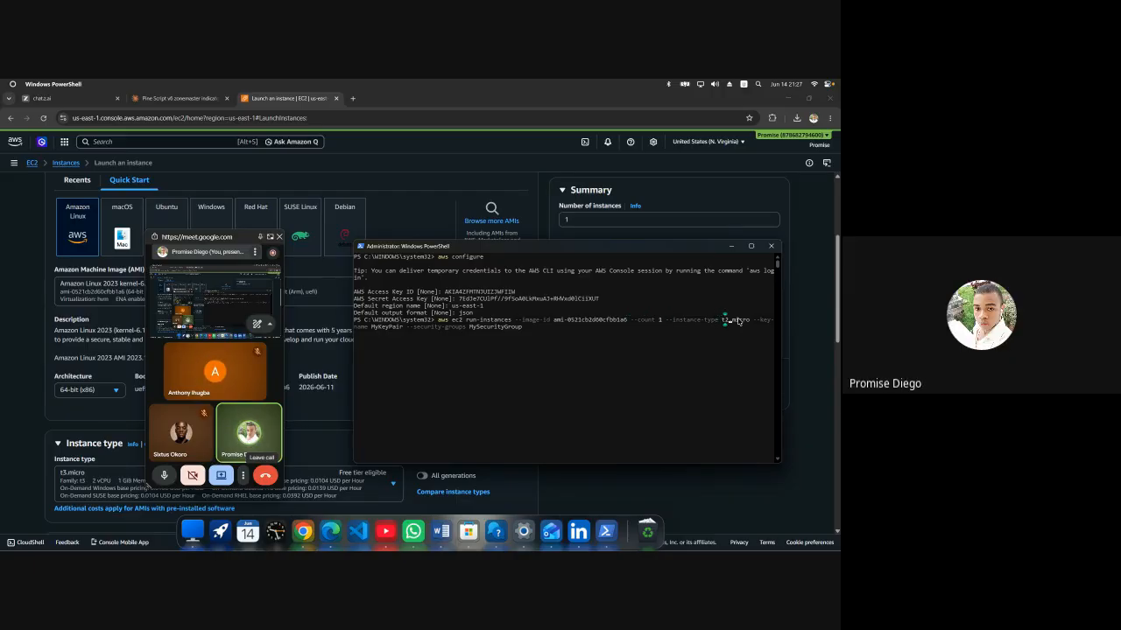
pyautogui.press('Delete')
pyautogui.press('Delete')
pyautogui.write('t3')
# Go to the placeholder key name in the command and look up the existing key pairs in the EC2 launch form
pyautogui.press('Right')
pyautogui.press('Right')
pyautogui.press('Right')
pyautogui.press('Right')
pyautogui.press('Right')
pyautogui.press('Right')
pyautogui.press('Right')
pyautogui.press('Right')
pyautogui.press('Right')
pyautogui.press('Right')
pyautogui.press('Right')
pyautogui.press('Right')
pyautogui.press('Right')
pyautogui.press('Right')
pyautogui.press('Right')
pyautogui.press('Right')
pyautogui.press('Right')
pyautogui.press('Right')
pyautogui.press('Right')
pyautogui.press('Right')
pyautogui.press('Right')
pyautogui.press('Right')
pyautogui.press('Right')
pyautogui.press('Right')
pyautogui.press('Left')
pyautogui.moveTo(239, 242); pyautogui.dragTo(152, 268)
pyautogui.scroll(-3, 354, 228)
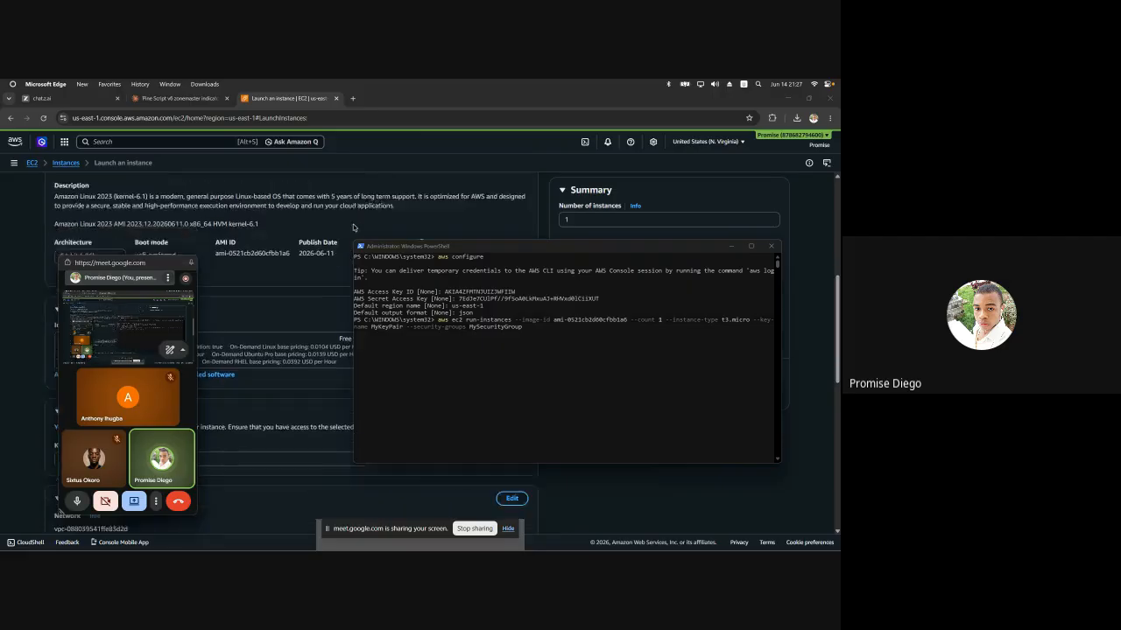
pyautogui.scroll(-3, 354, 228)
pyautogui.moveTo(492, 249); pyautogui.dragTo(602, 391)
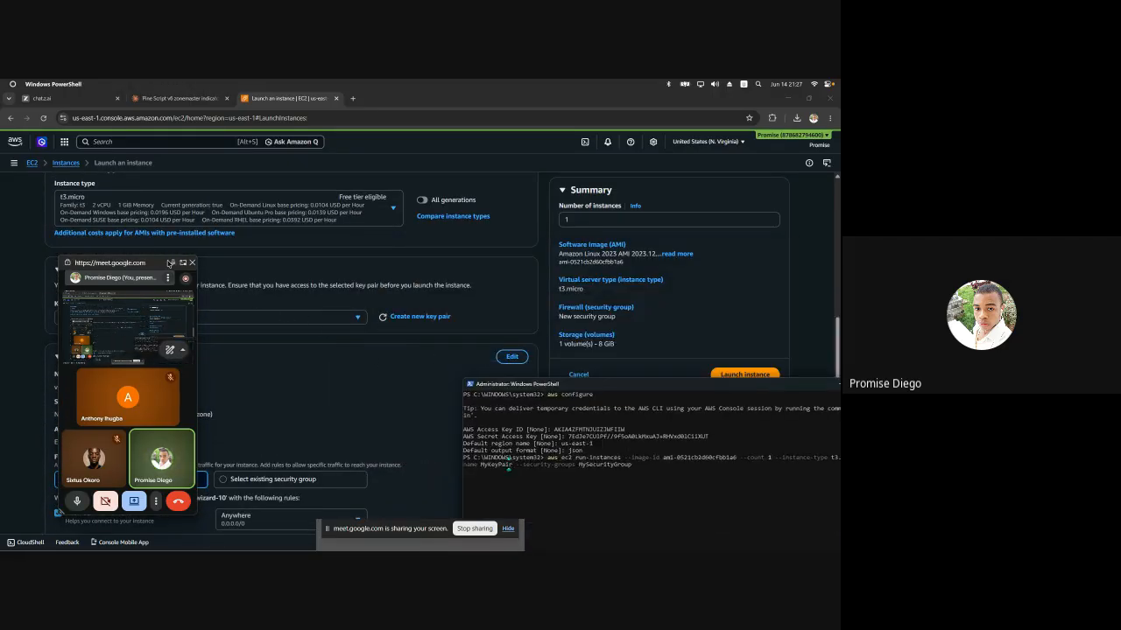
pyautogui.click(169, 263)
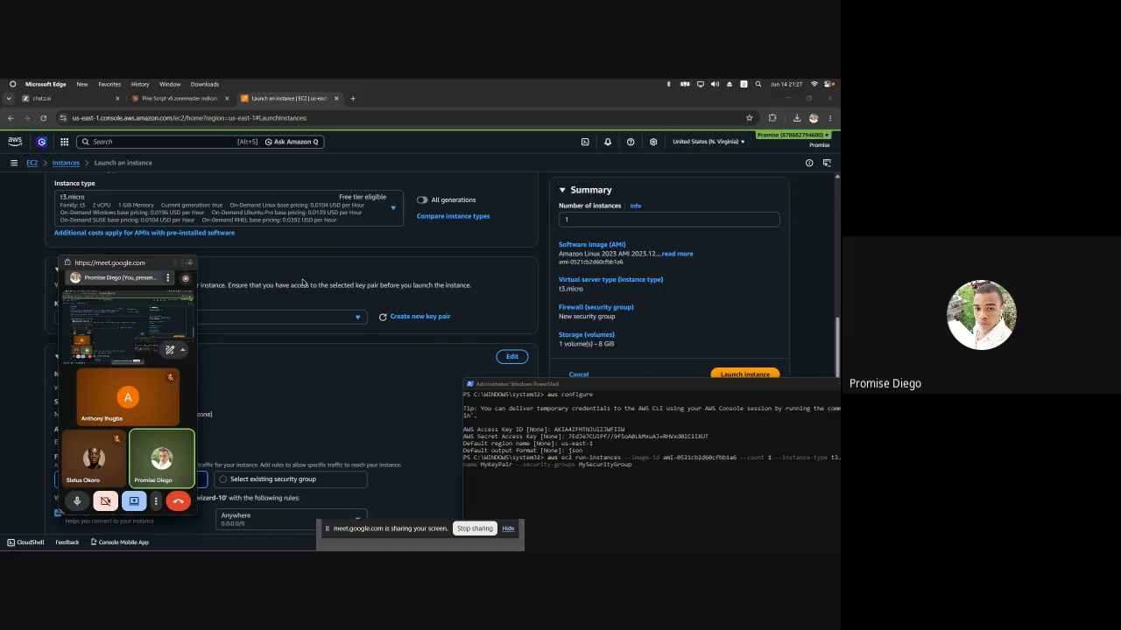
pyautogui.moveTo(150, 265); pyautogui.dragTo(839, 219)
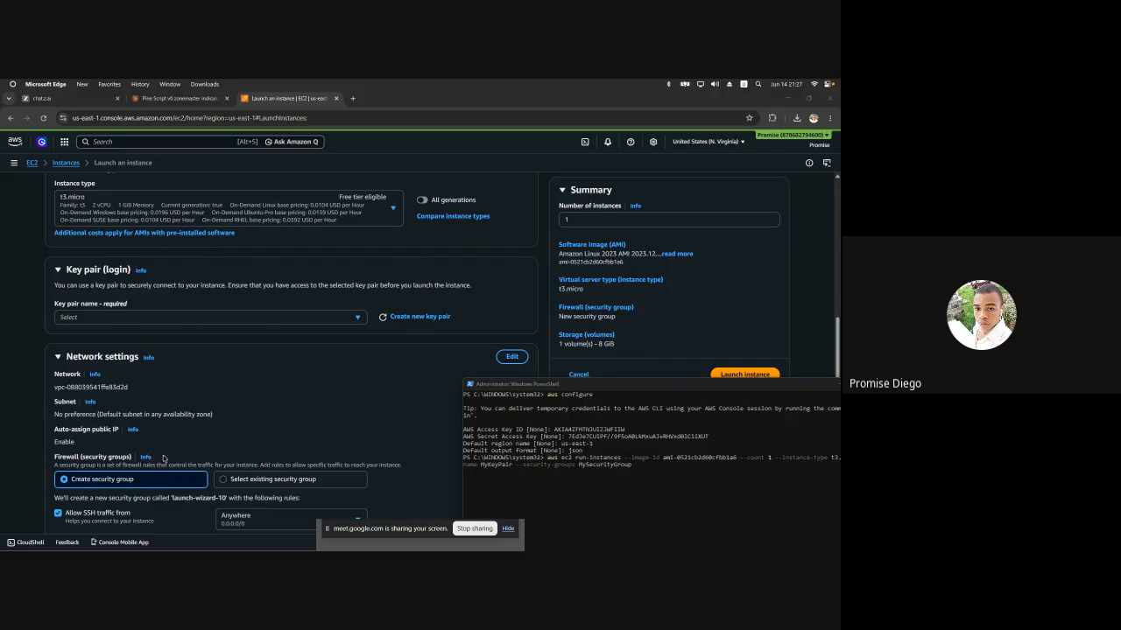
pyautogui.click(357, 320)
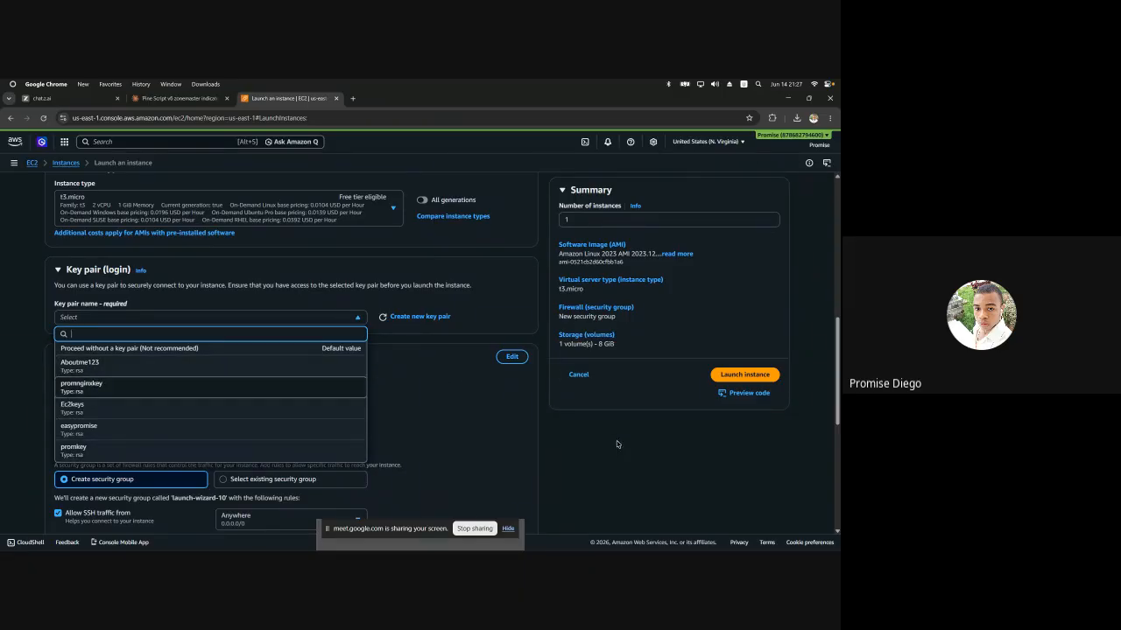
pyautogui.click(625, 467)
pyautogui.moveTo(626, 538)
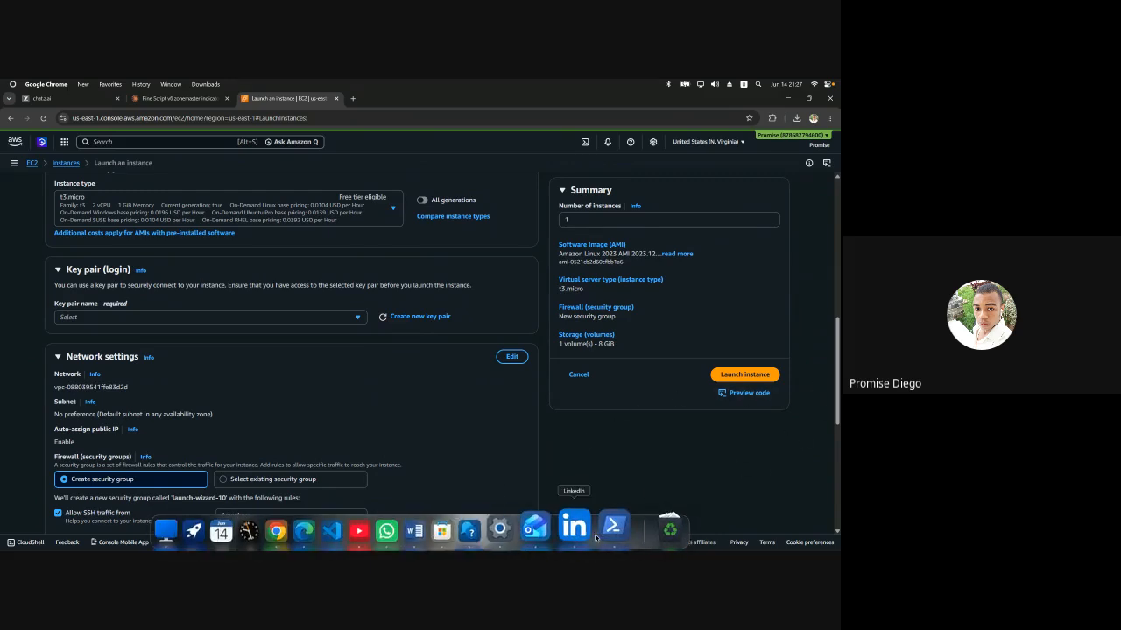
# Switch to PowerShell and replace the placeholder key name in the command with Aboutme123
pyautogui.click(613, 529)
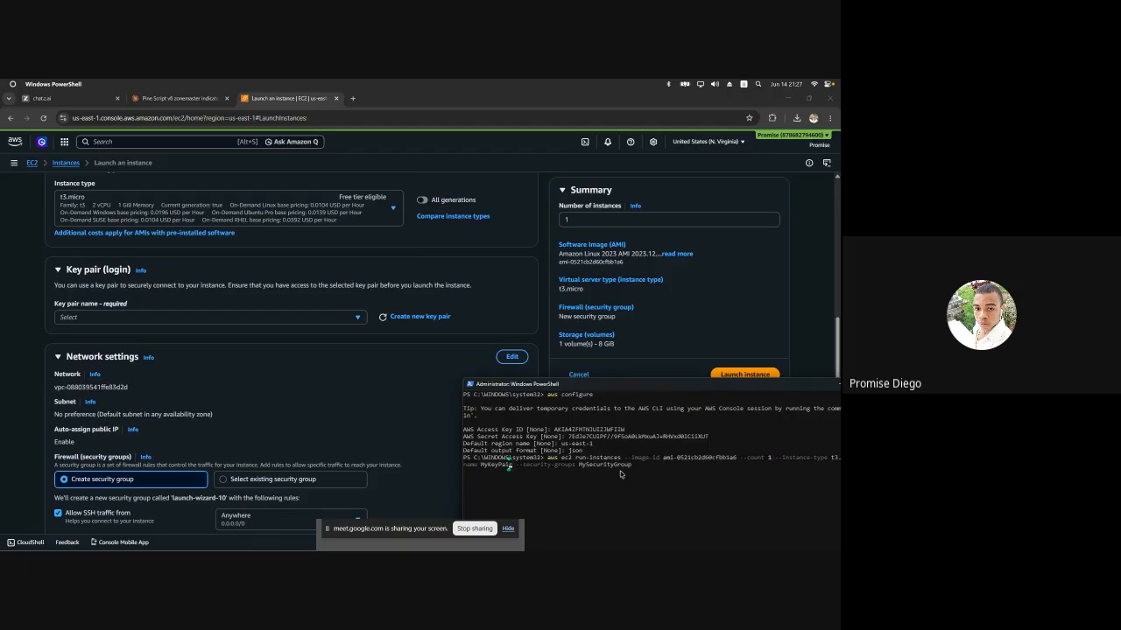
pyautogui.press('BackSpace')
pyautogui.press('BackSpace')
pyautogui.press('BackSpace')
pyautogui.press('BackSpace')
pyautogui.press('BackSpace')
pyautogui.press('BackSpace')
pyautogui.press('BackSpace')
pyautogui.press('BackSpace')
pyautogui.press('Delete')
pyautogui.write('Aboutme123')
# Remove the placeholder security group name from the command and list the existing security groups in the EC2 launch form
pyautogui.press('BackSpace')
pyautogui.press('BackSpace')
pyautogui.press('BackSpace')
pyautogui.press('BackSpace')
pyautogui.press('BackSpace')
pyautogui.press('BackSpace')
pyautogui.press('BackSpace')
pyautogui.press('BackSpace')
pyautogui.press('BackSpace')
pyautogui.press('BackSpace')
pyautogui.press('BackSpace')
pyautogui.scroll(-4, 306, 354)
pyautogui.scroll(-3, 311, 351)
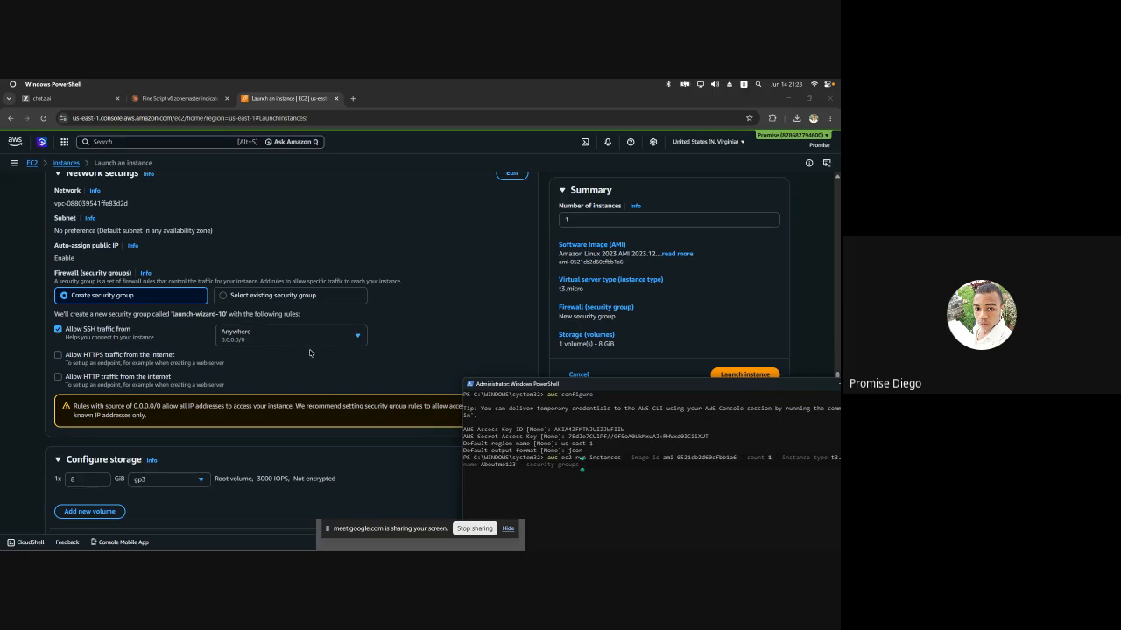
pyautogui.scroll(2, 316, 347)
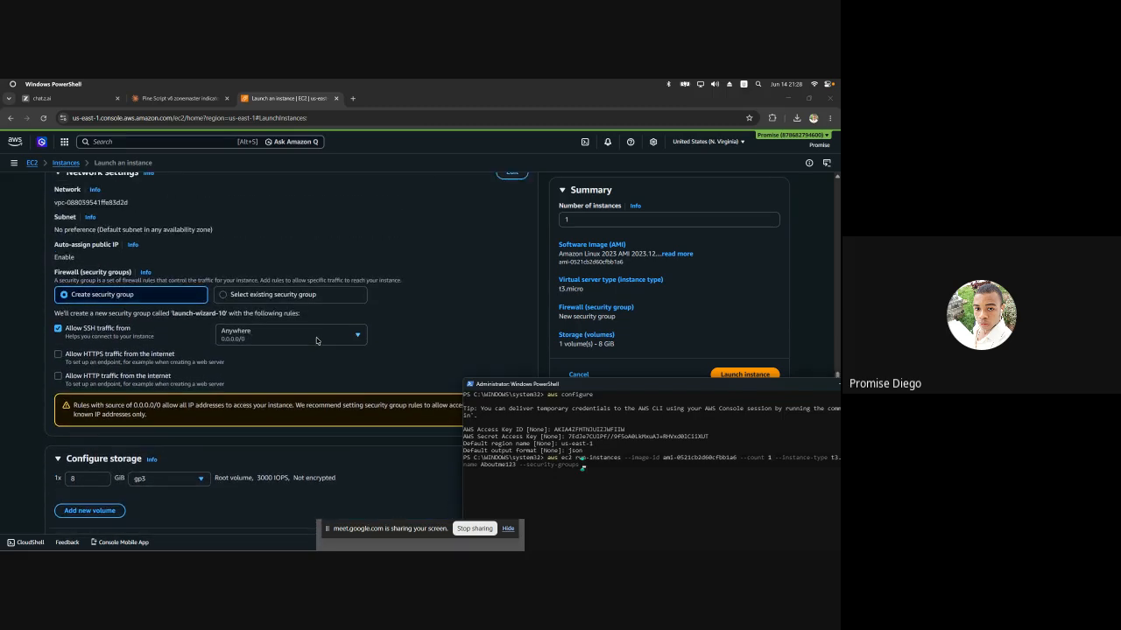
pyautogui.click(287, 300)
pyautogui.click(286, 295)
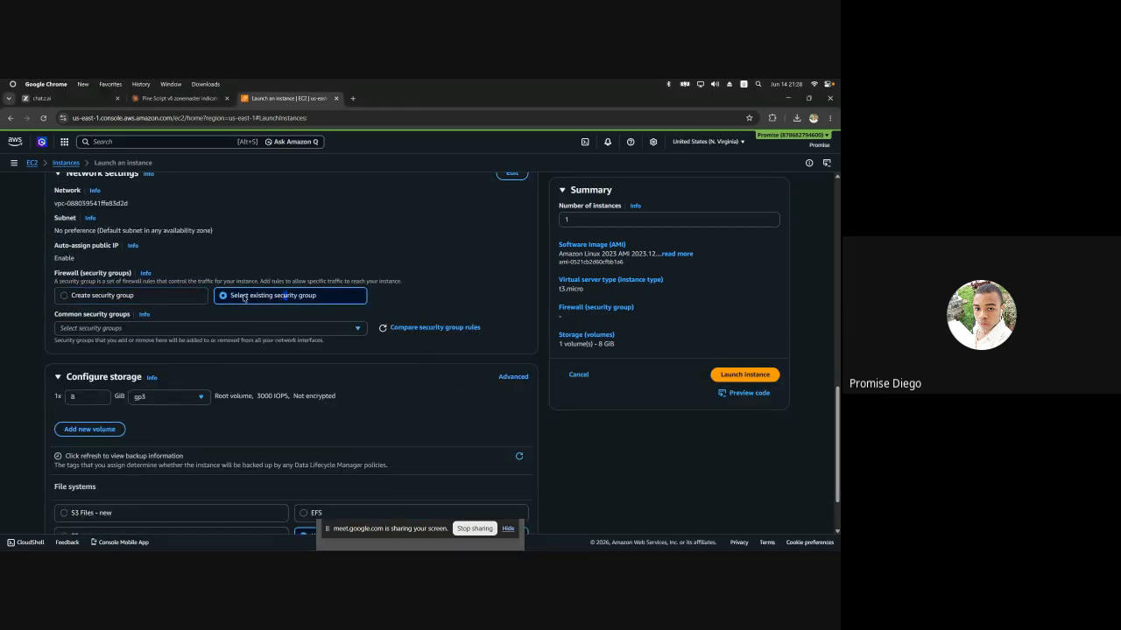
pyautogui.click(356, 330)
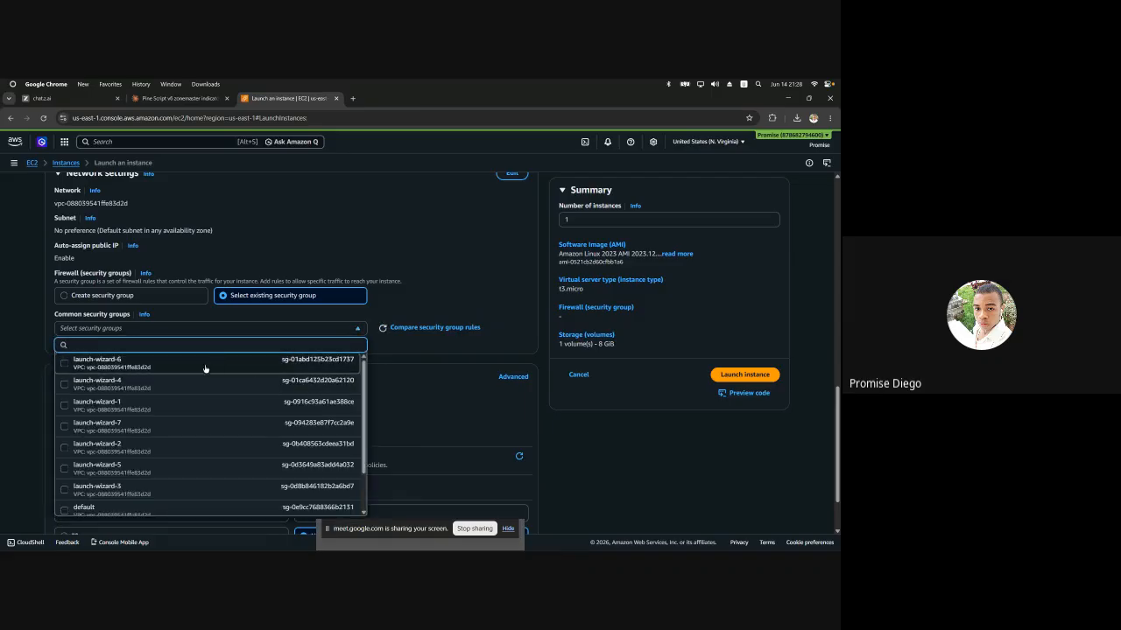
pyautogui.moveTo(586, 540)
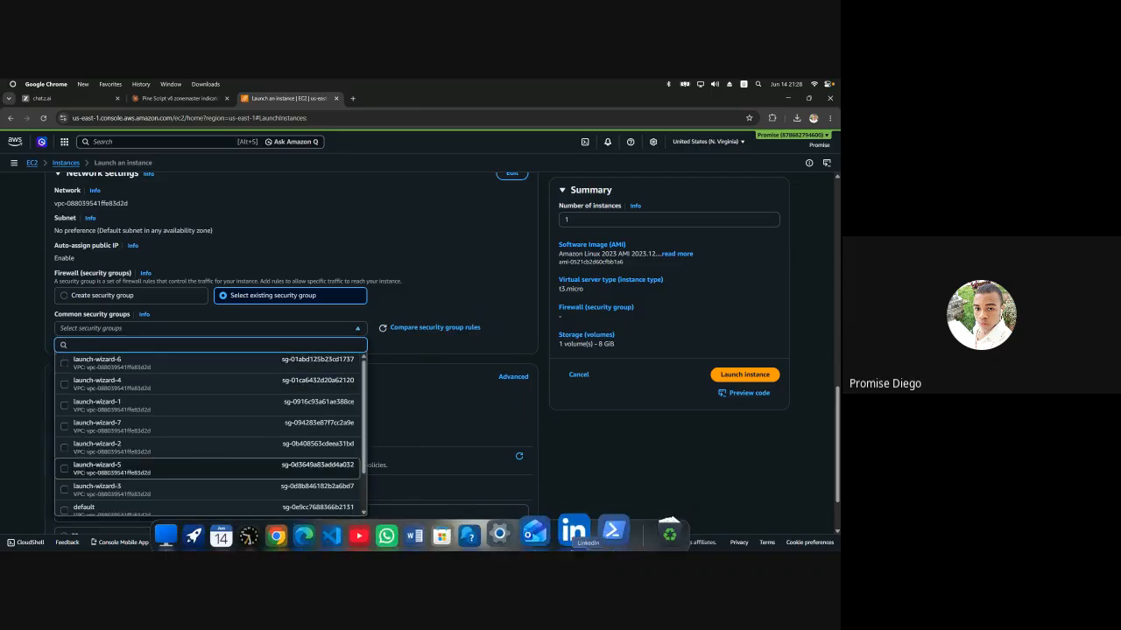
# Switch to PowerShell, enter launch-wizard-6 as the security group, and run the run-instances command
pyautogui.click(617, 517)
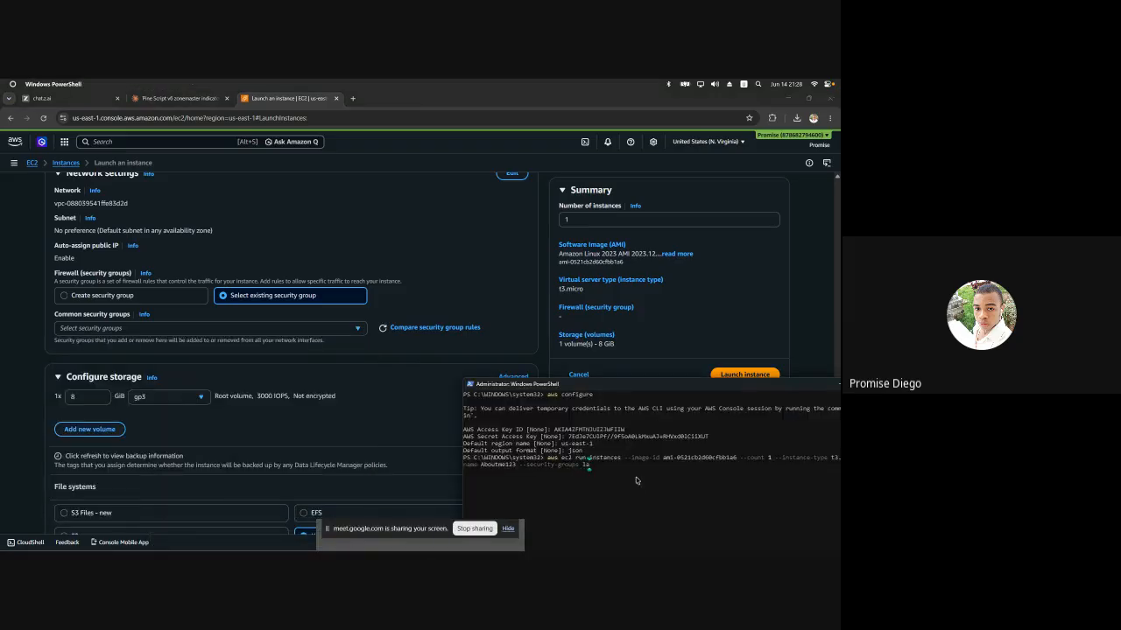
pyautogui.write('unch-wizard-6')
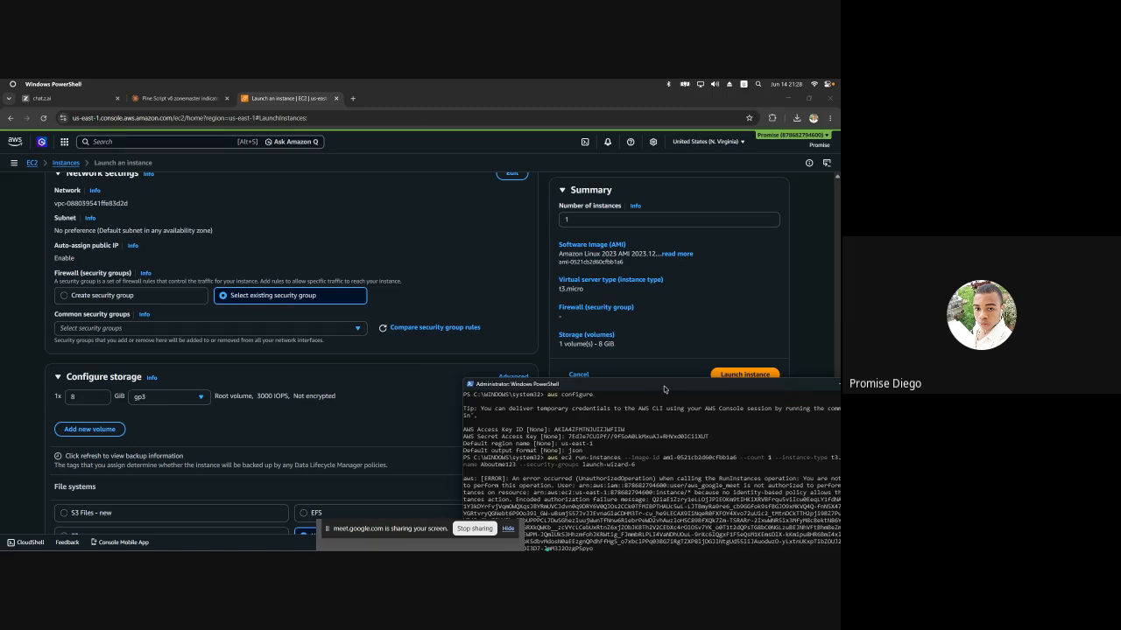
pyautogui.moveTo(664, 389); pyautogui.dragTo(560, 258)
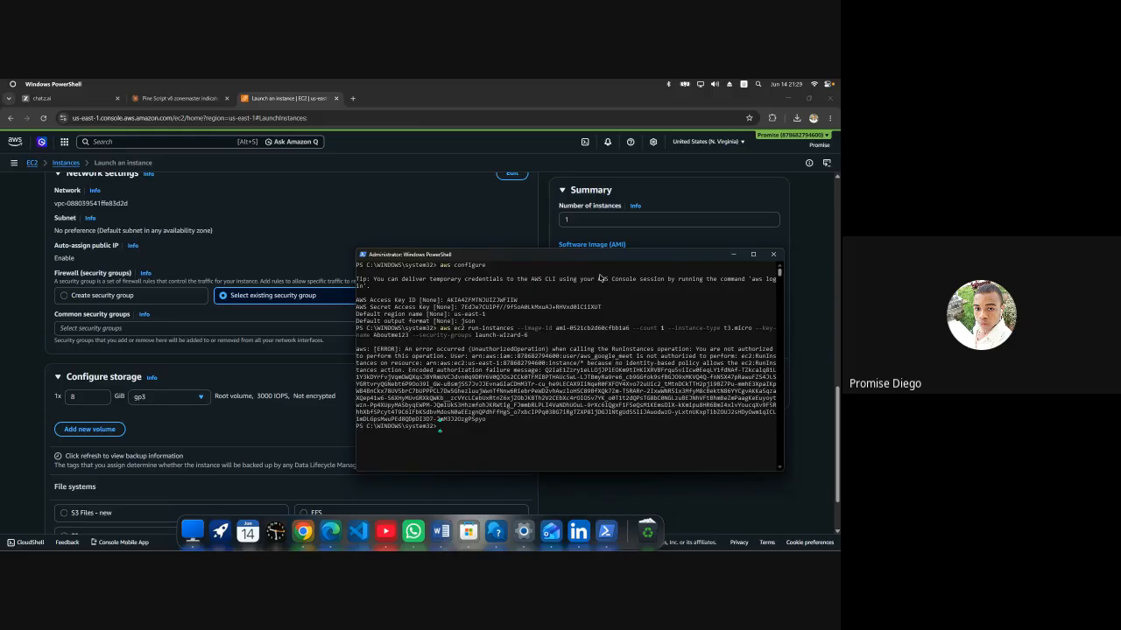
pyautogui.moveTo(596, 259); pyautogui.dragTo(348, 320)
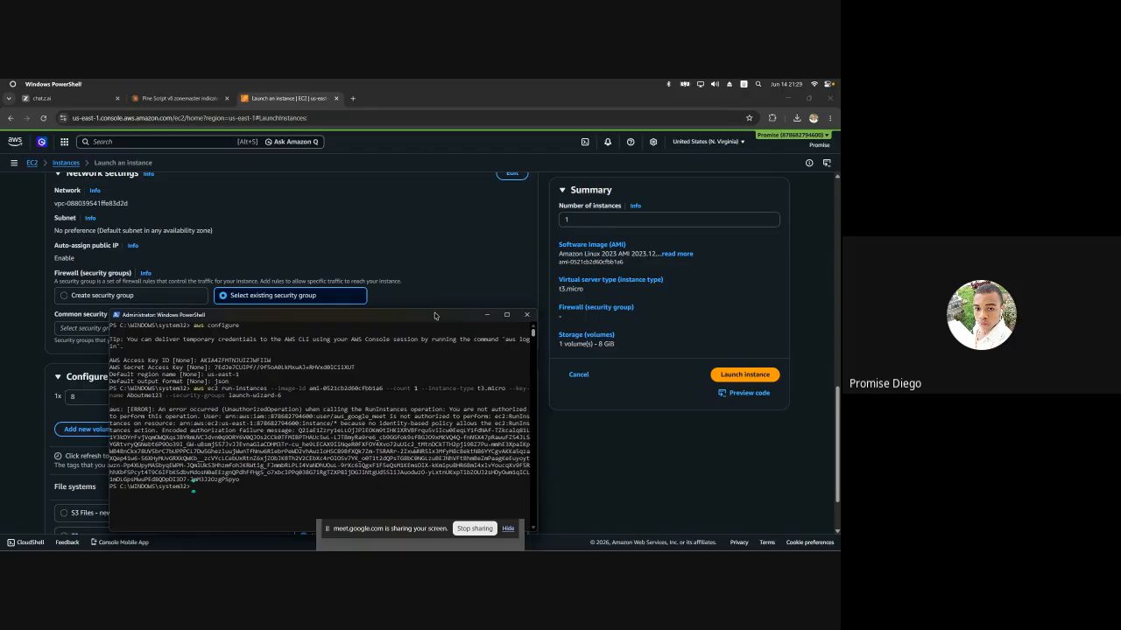
# Minimize PowerShell, search the AWS services for IAM, and open the aws_google_meet user's details
pyautogui.click(487, 314)
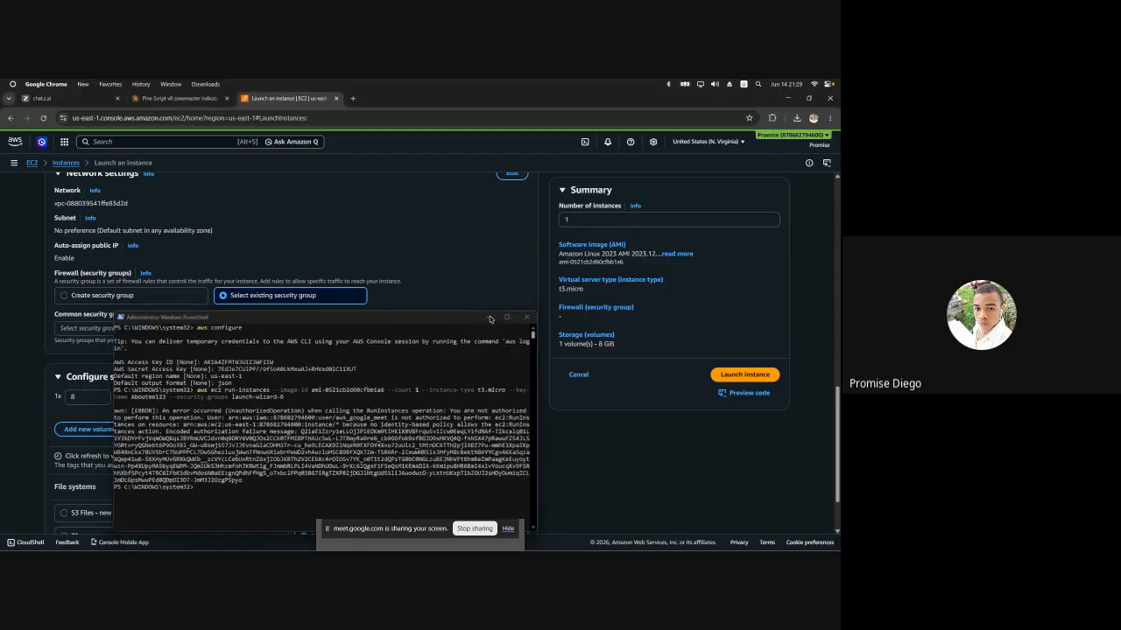
pyautogui.scroll(5, 350, 254)
pyautogui.click(186, 142)
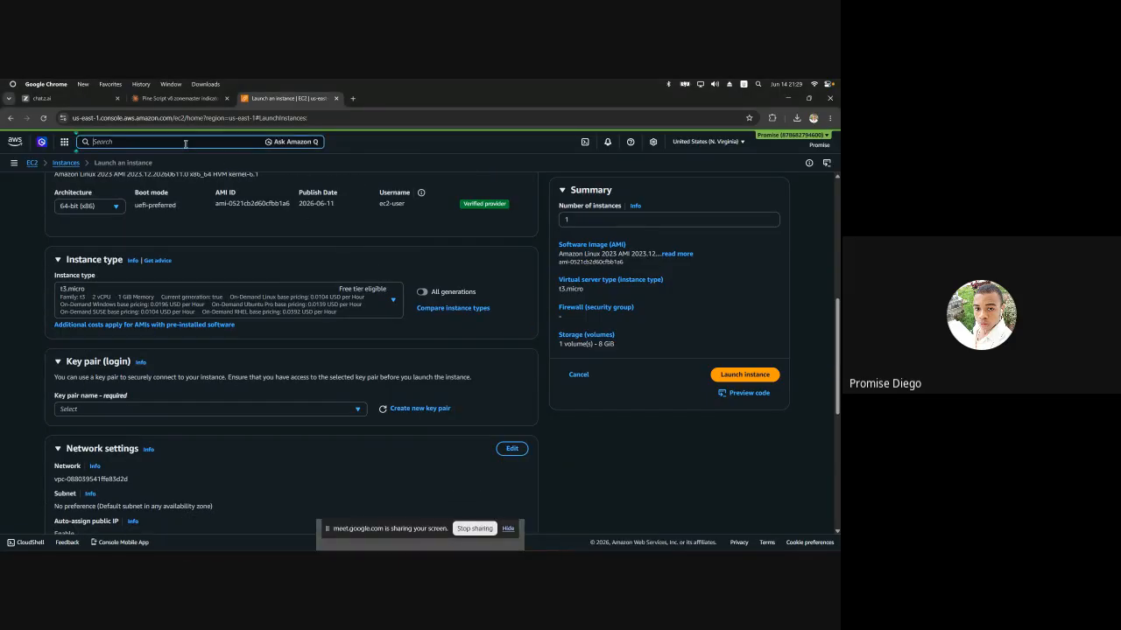
pyautogui.write('iam')
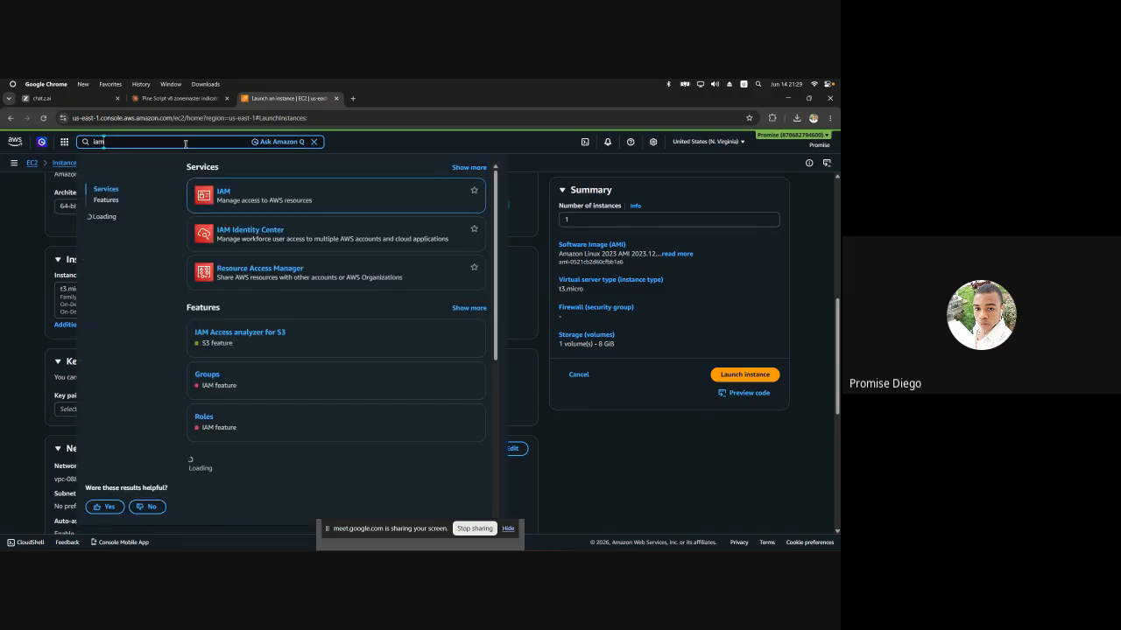
pyautogui.click(224, 194)
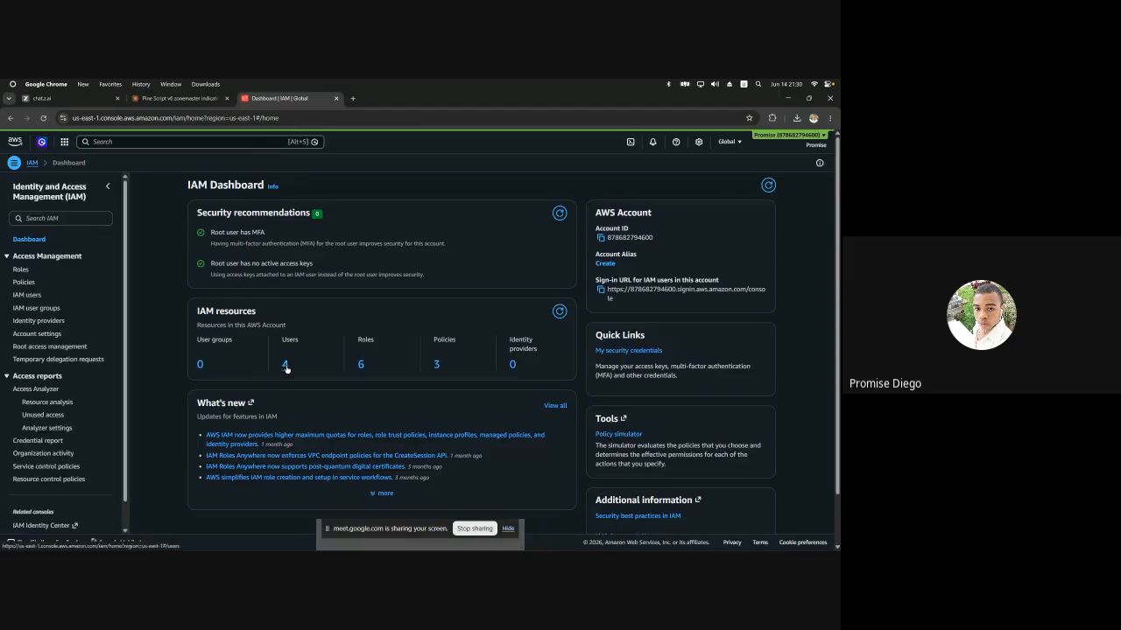
pyautogui.click(286, 366)
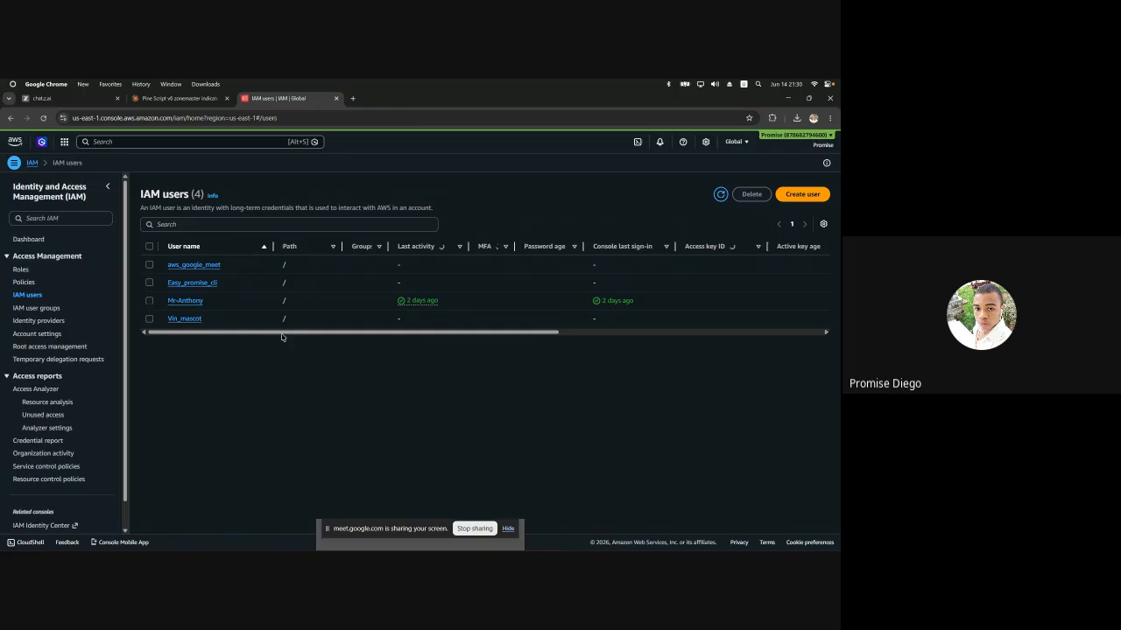
pyautogui.click(199, 267)
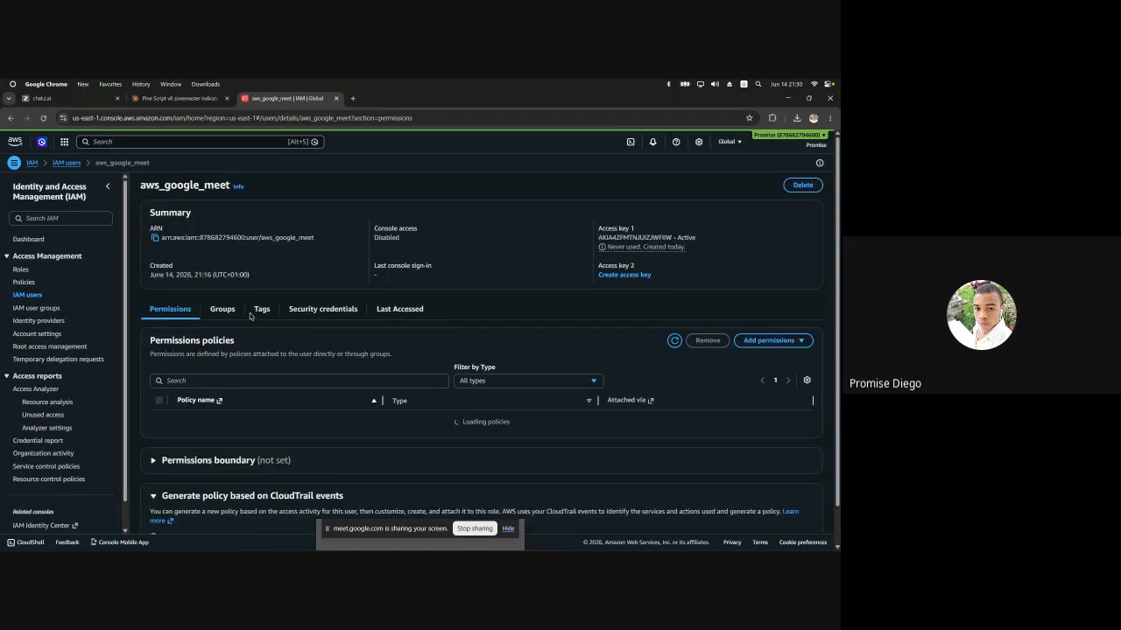
# Start adding permissions to aws_google_meet by attaching policies directly, and search the policies for AmazonEC2FullAccess
pyautogui.click(771, 343)
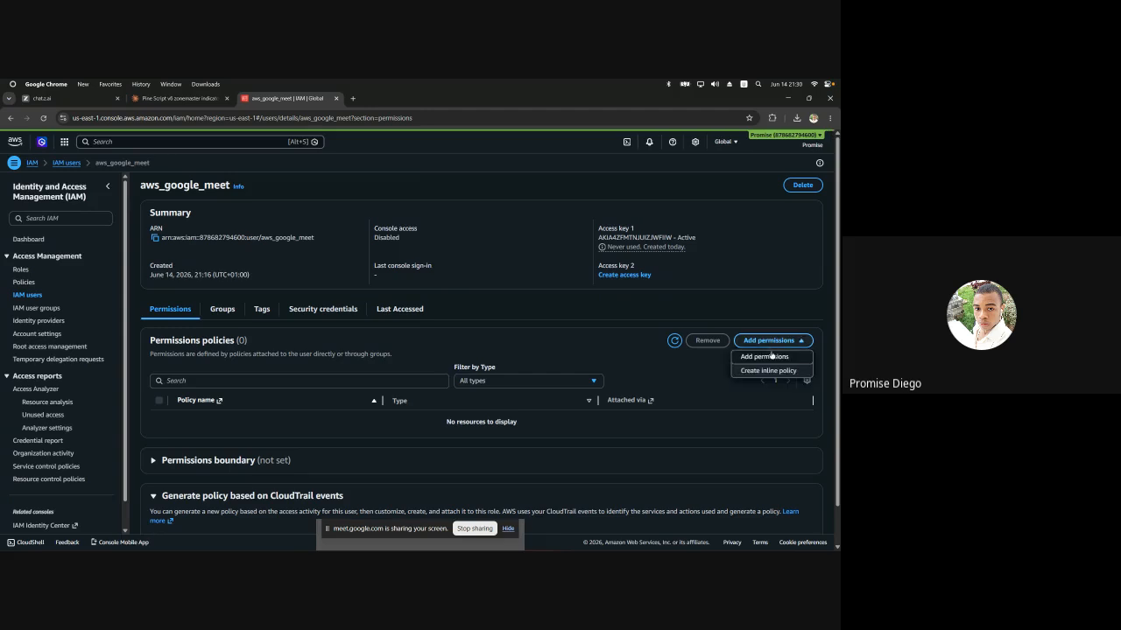
pyautogui.click(764, 356)
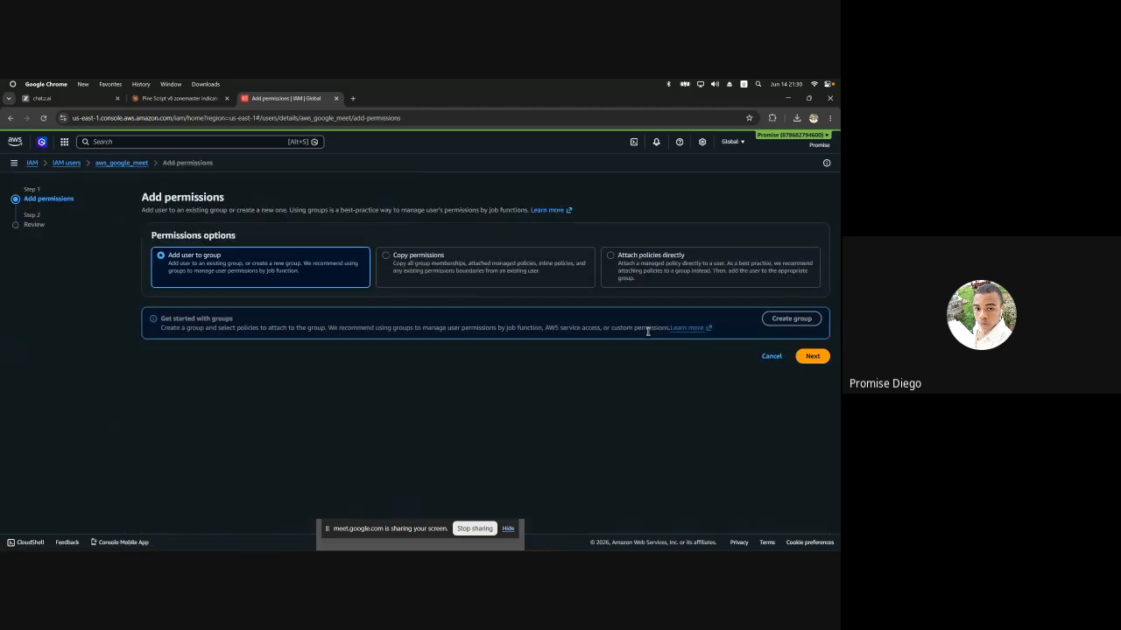
pyautogui.click(625, 270)
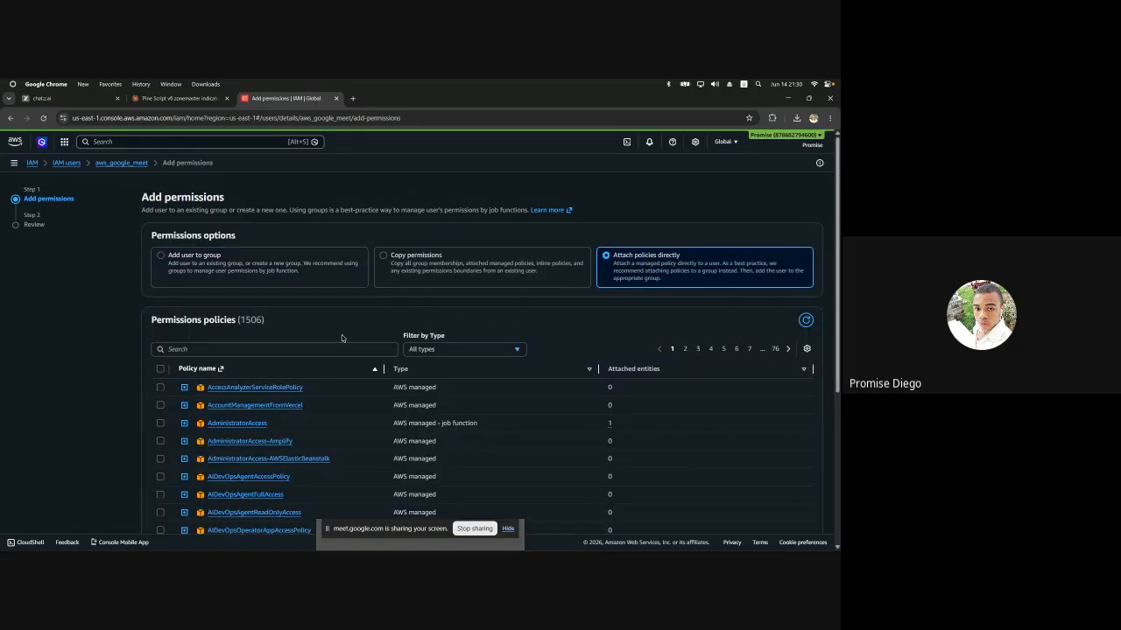
pyautogui.click(312, 349)
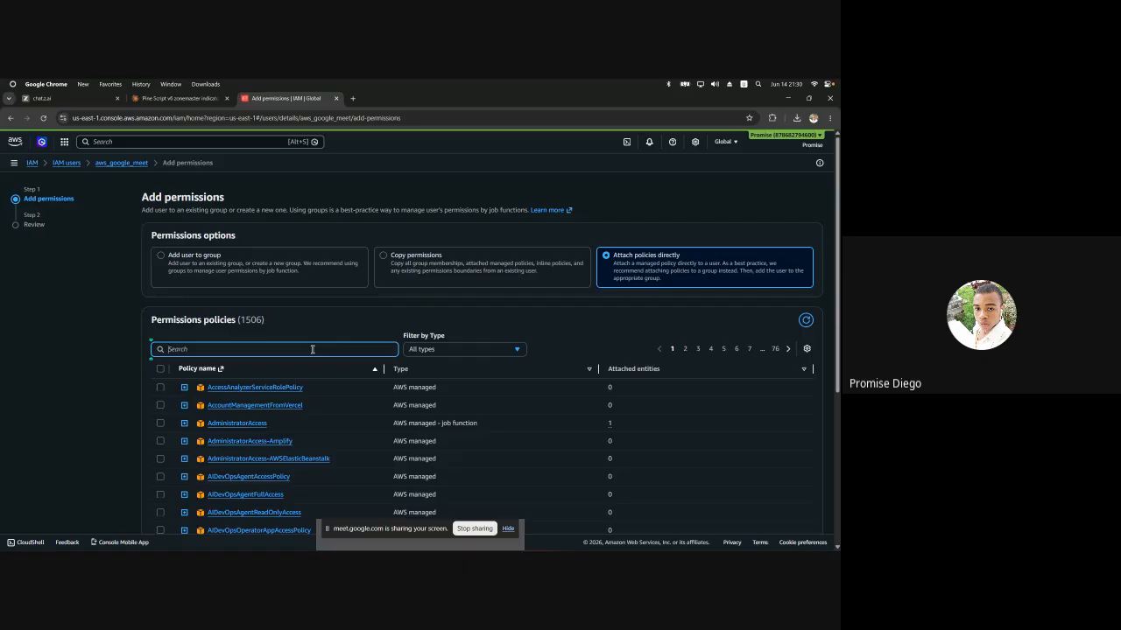
pyautogui.press('super+v')
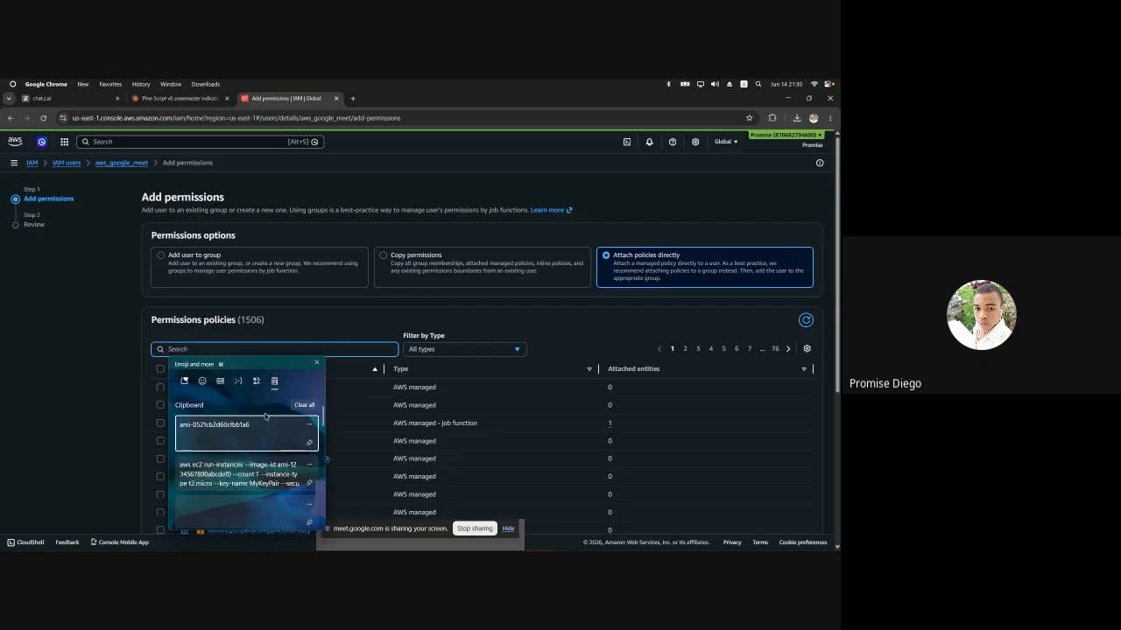
pyautogui.scroll(-5, 265, 417)
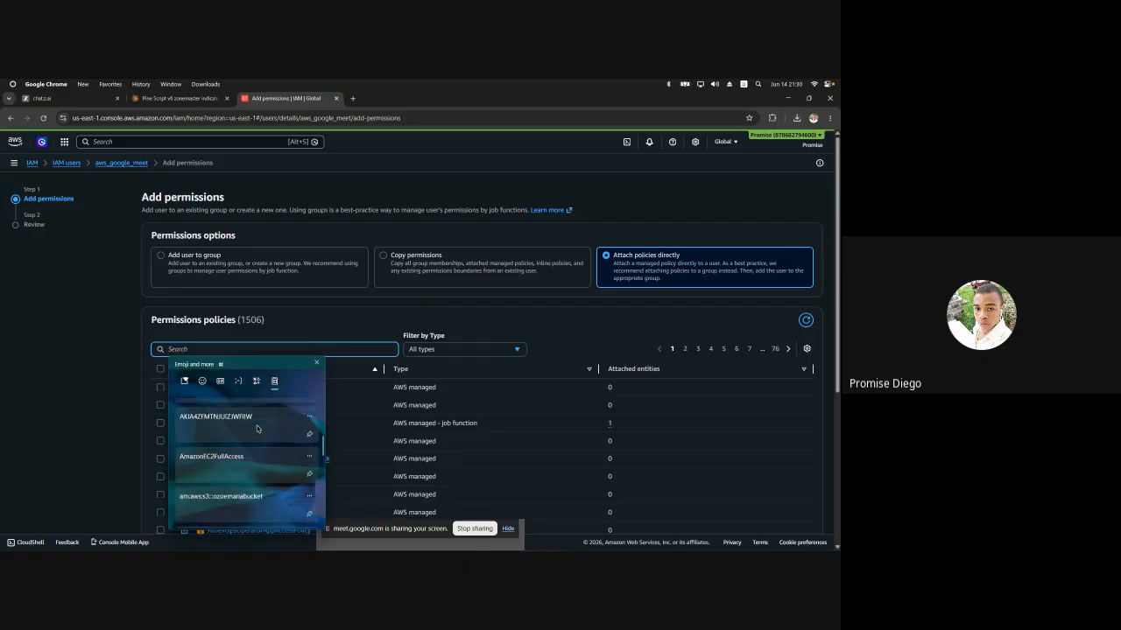
pyautogui.click(225, 454)
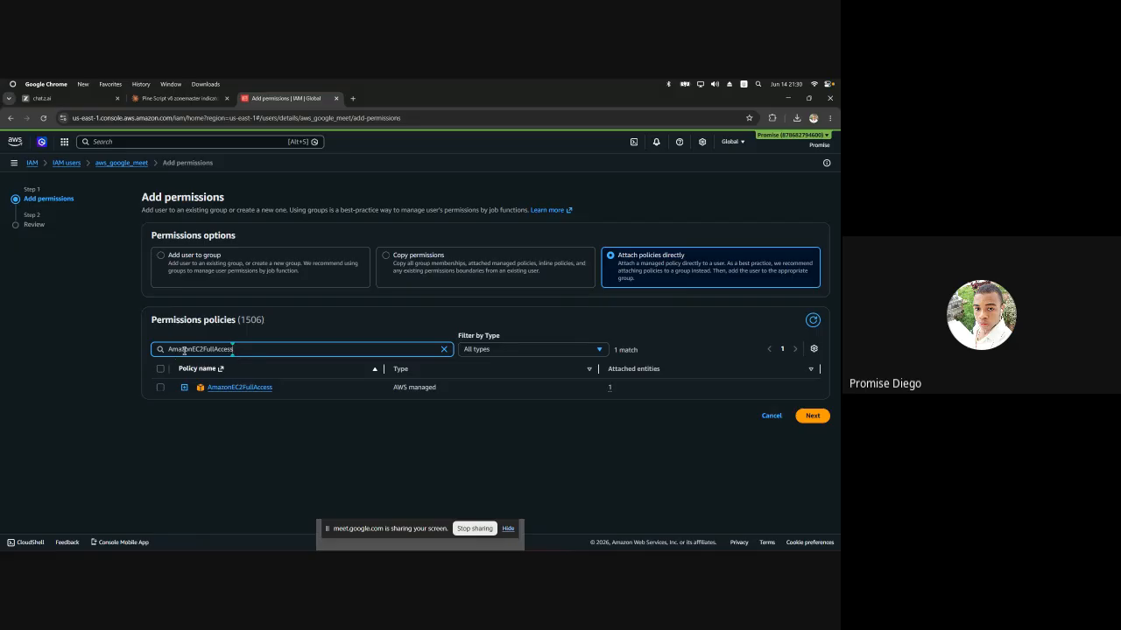
# Select the AmazonEC2FullAccess policy, add it to the aws_google_meet user, and dismiss the notification
pyautogui.click(160, 388)
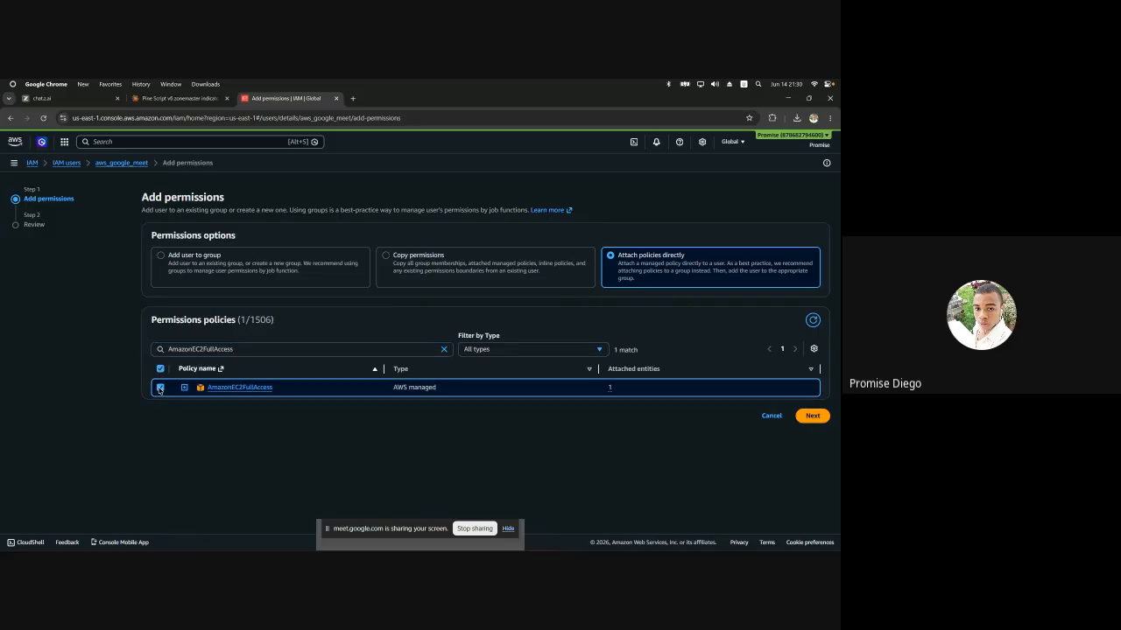
pyautogui.click(812, 416)
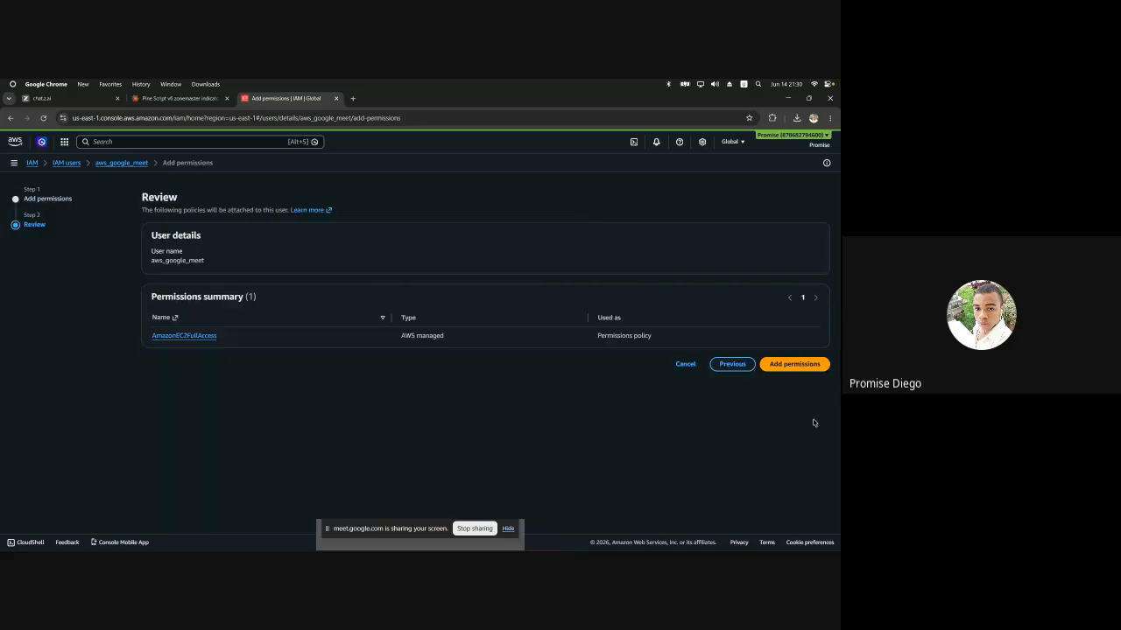
pyautogui.click(804, 368)
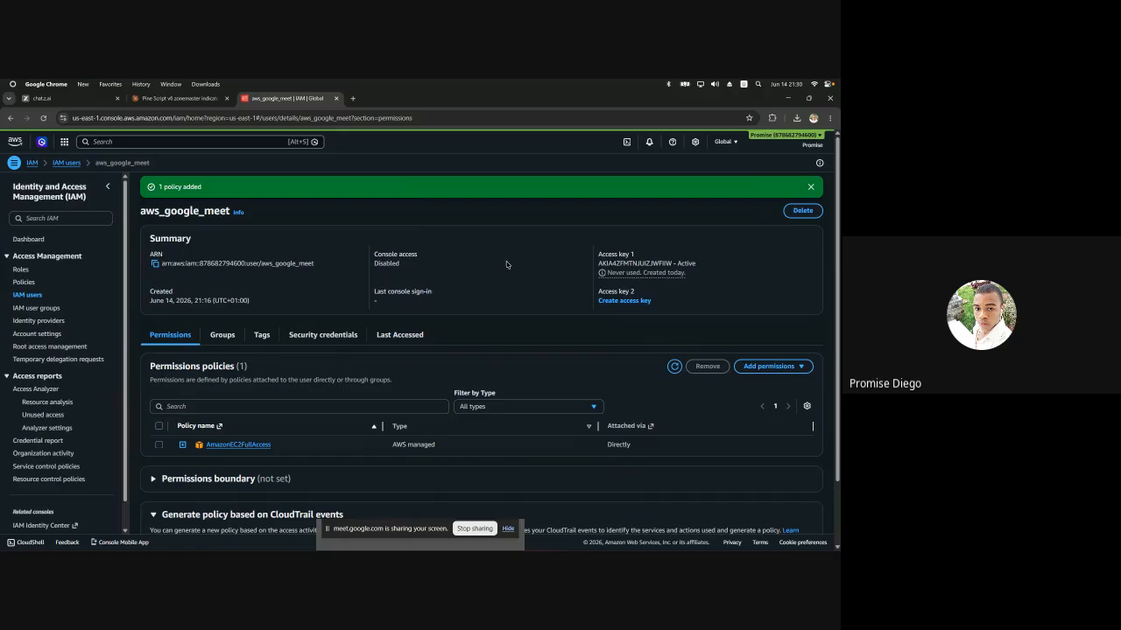
pyautogui.click(811, 189)
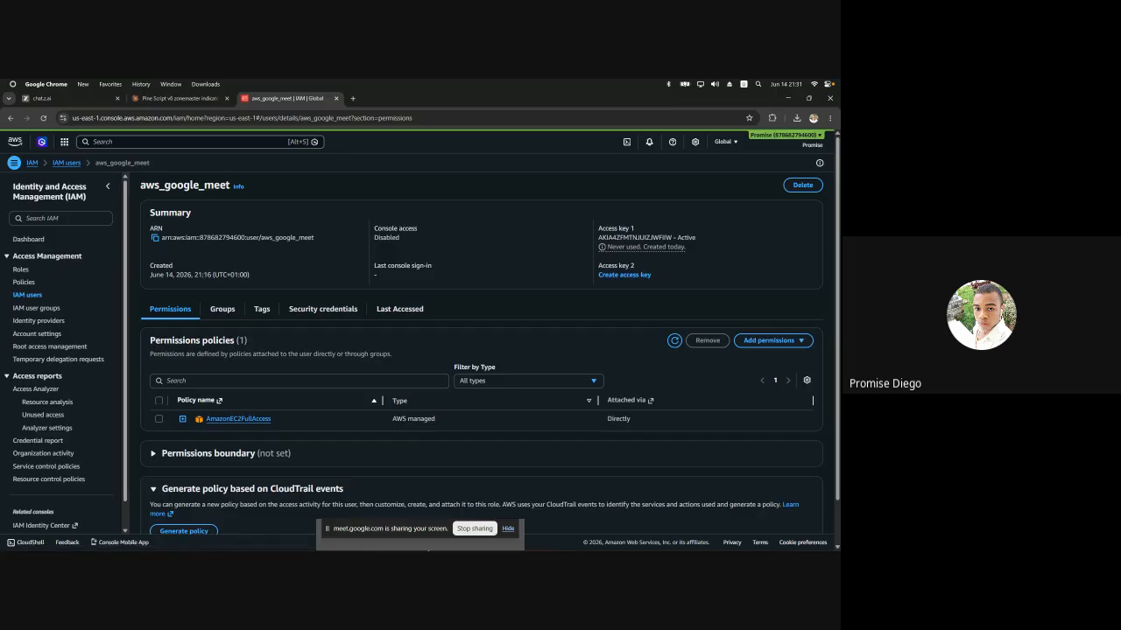
# Reload the user's page, switch to PowerShell, rerun the previous run-instances command, and look through its output
pyautogui.moveTo(542, 547)
pyautogui.click(43, 118)
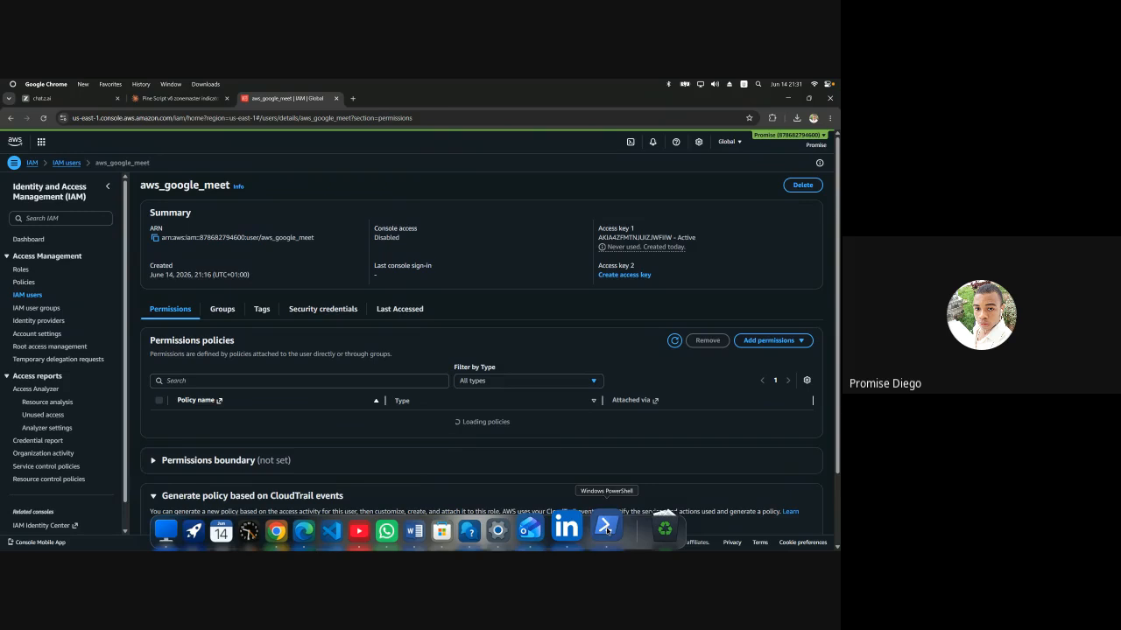
pyautogui.click(606, 529)
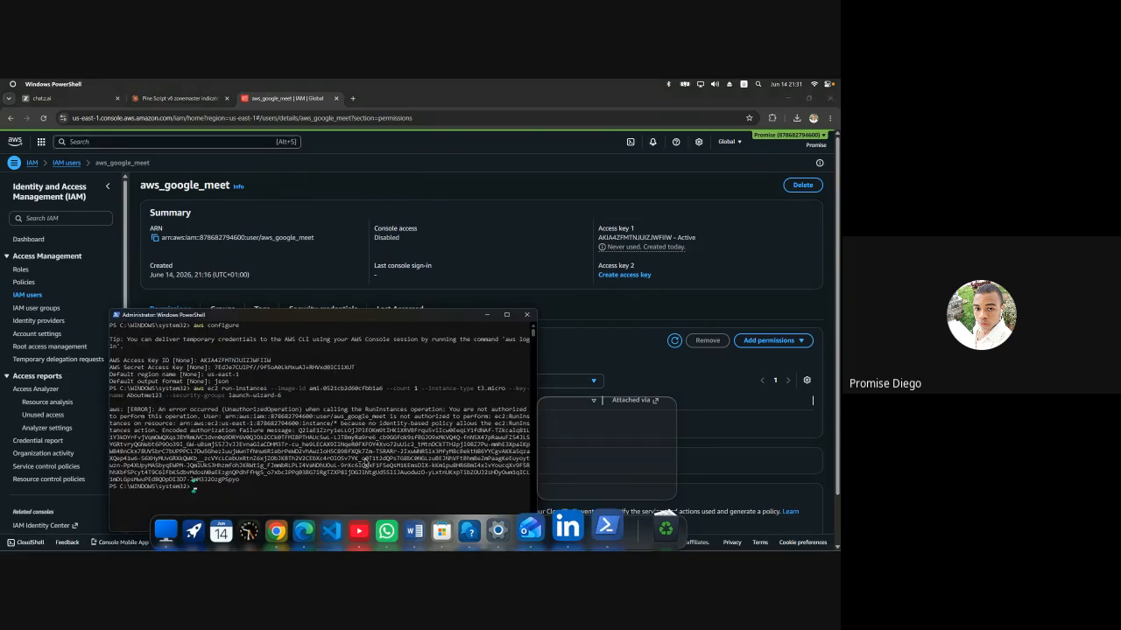
pyautogui.press('Up')
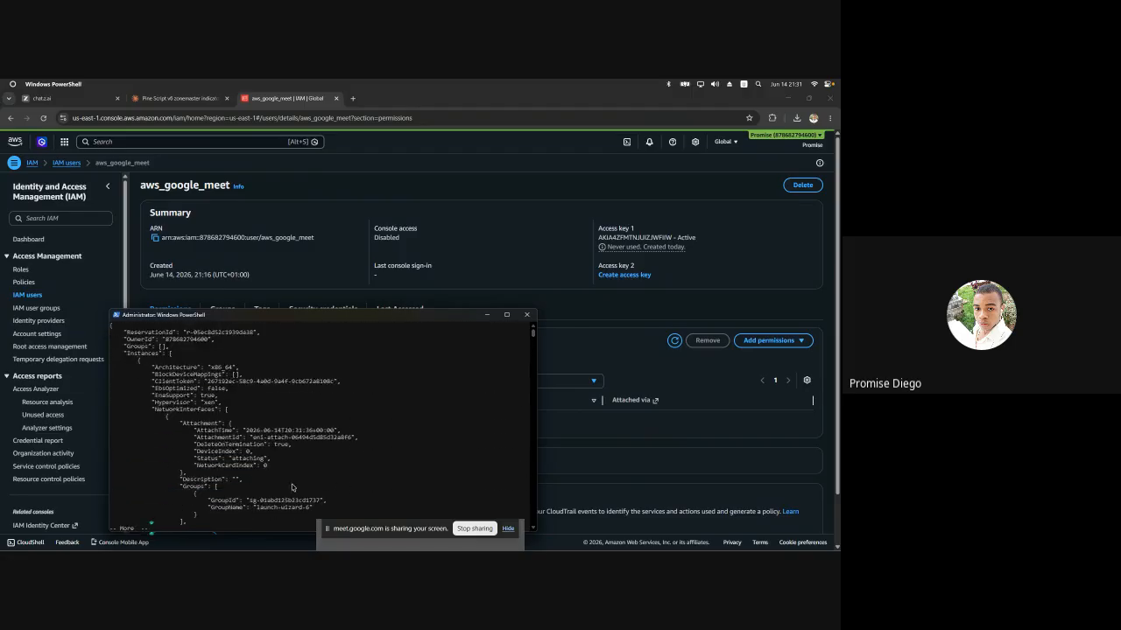
pyautogui.scroll(8, 296, 477)
pyautogui.scroll(-8, 296, 477)
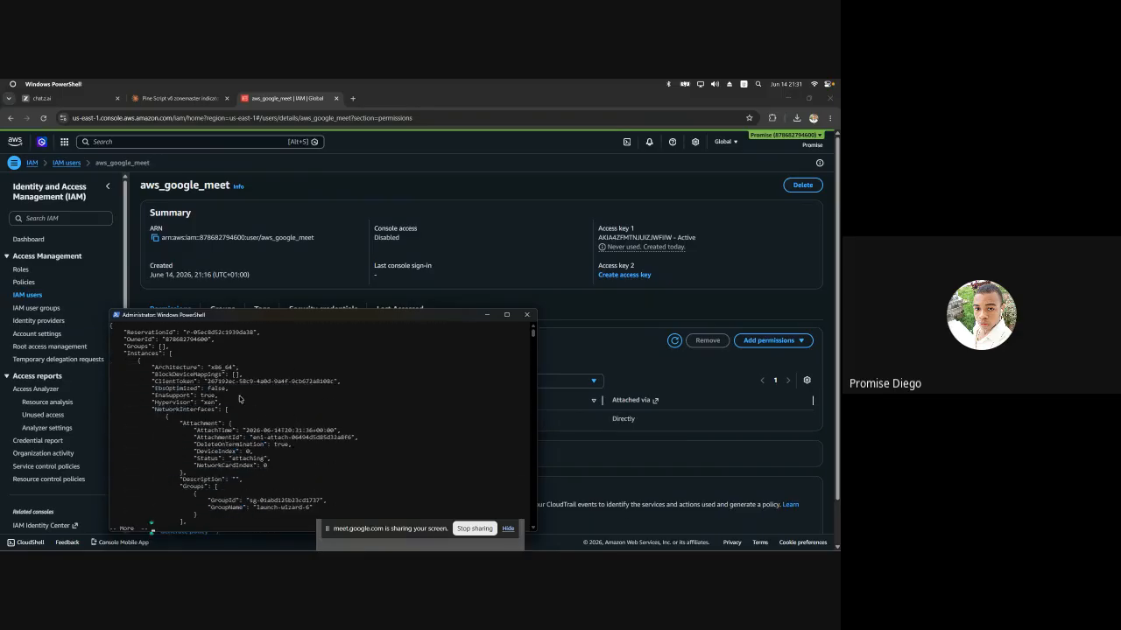
pyautogui.scroll(-5, 239, 397)
pyautogui.scroll(3, 239, 397)
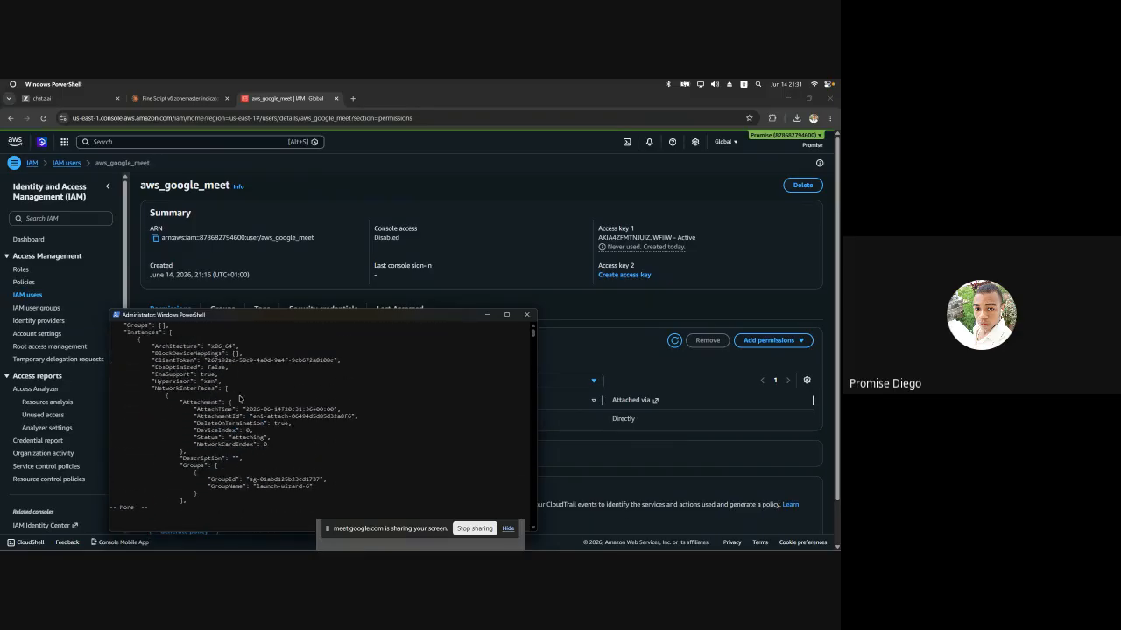
# Return to Chrome, search the AWS services for EC2, and open the list of running instances
pyautogui.click(421, 303)
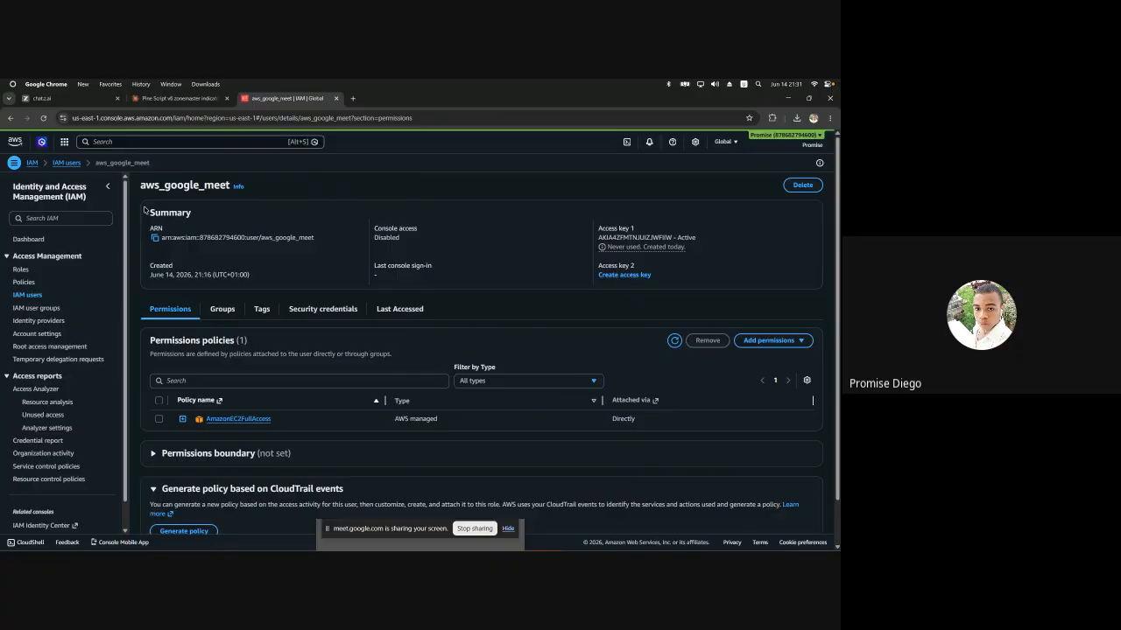
pyautogui.click(127, 141)
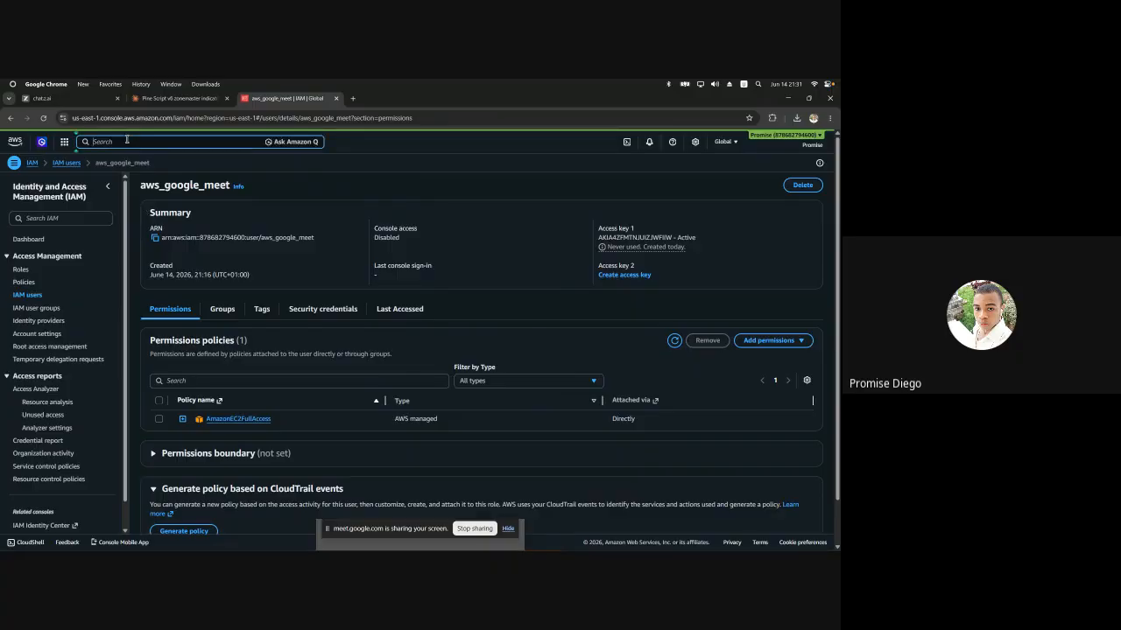
pyautogui.write('EC2')
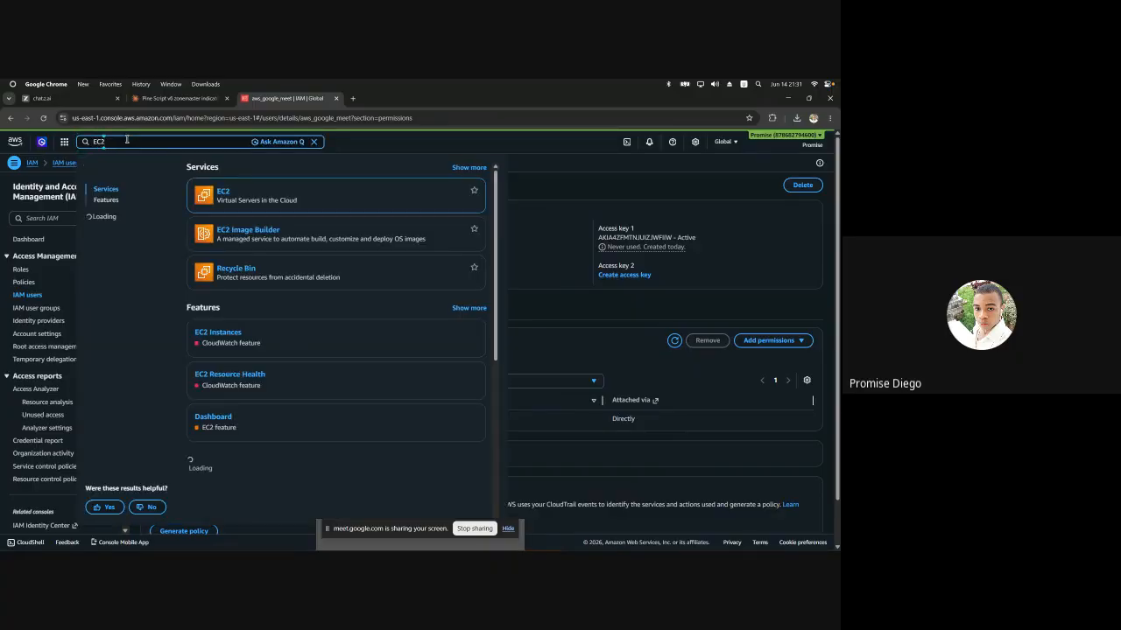
pyautogui.click(224, 193)
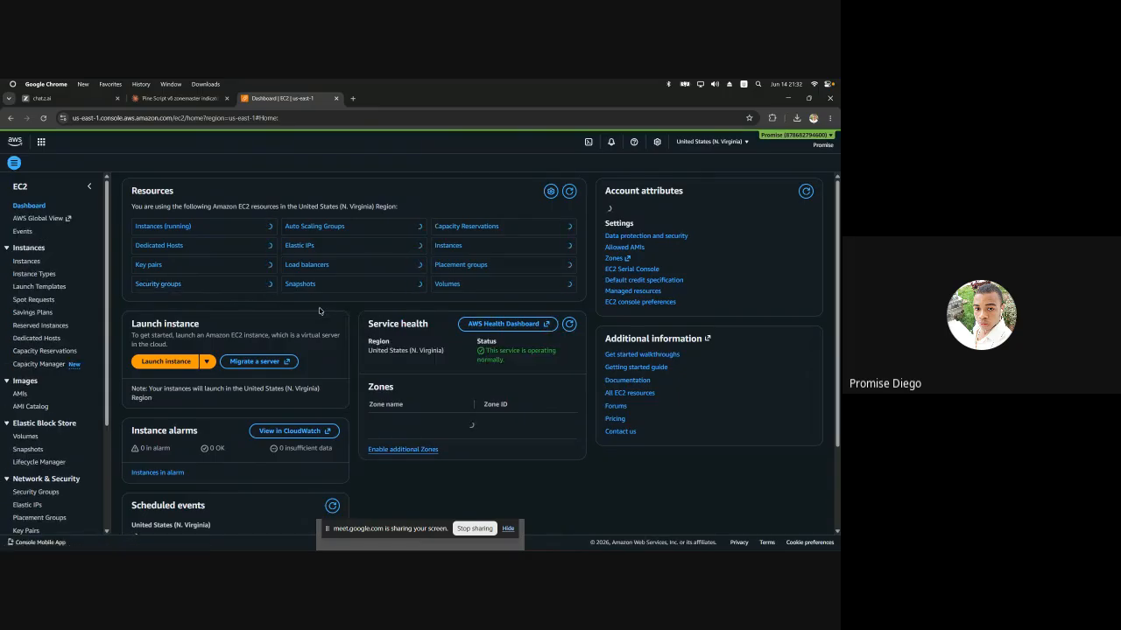
pyautogui.click(175, 230)
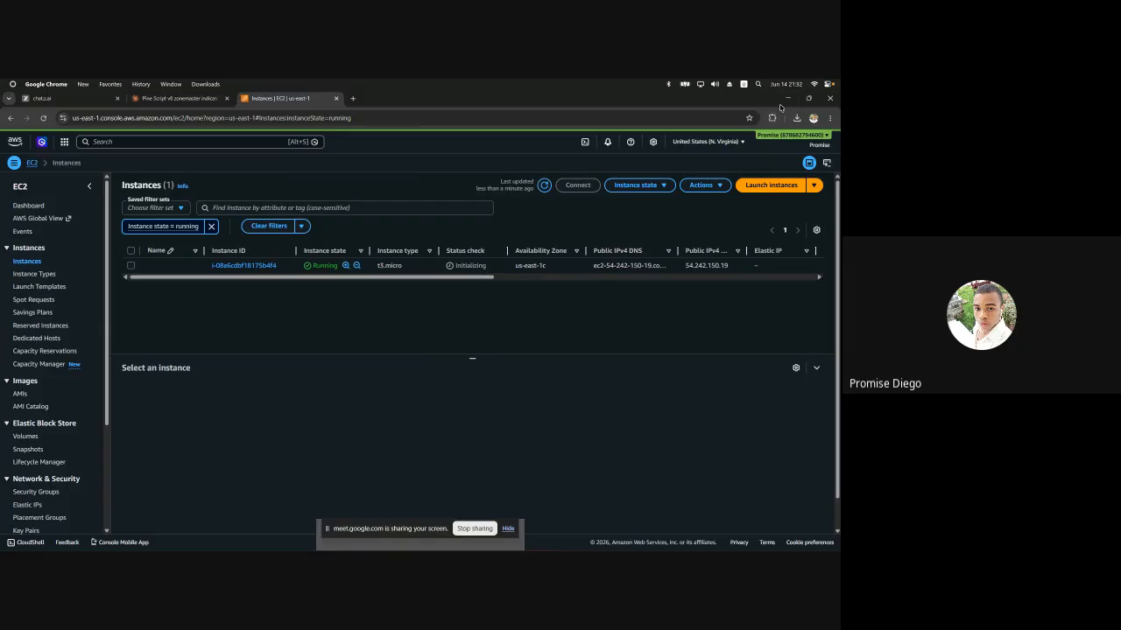
# Switch to PowerShell and review the run-instances commands and their output
pyautogui.moveTo(567, 545)
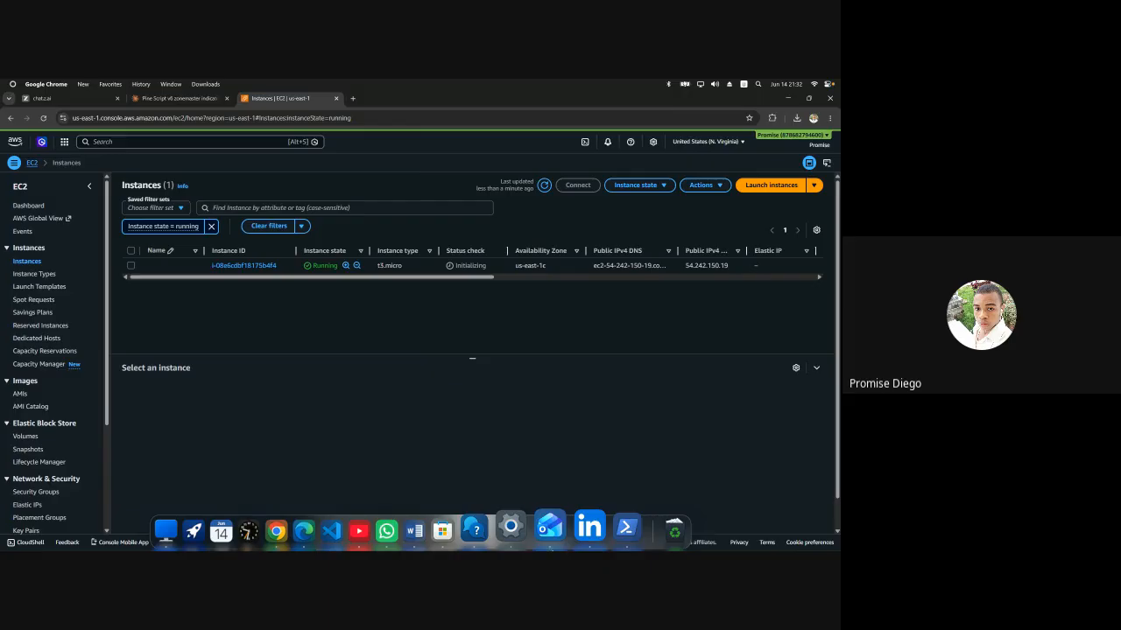
pyautogui.click(601, 526)
pyautogui.scroll(7, 351, 420)
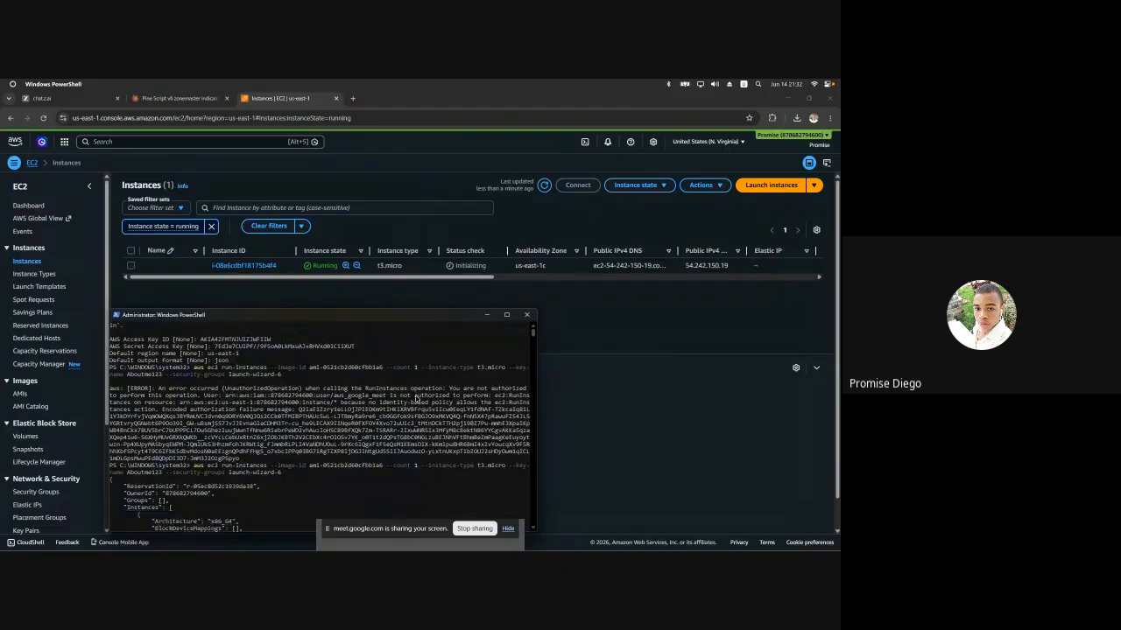
pyautogui.scroll(-8, 421, 394)
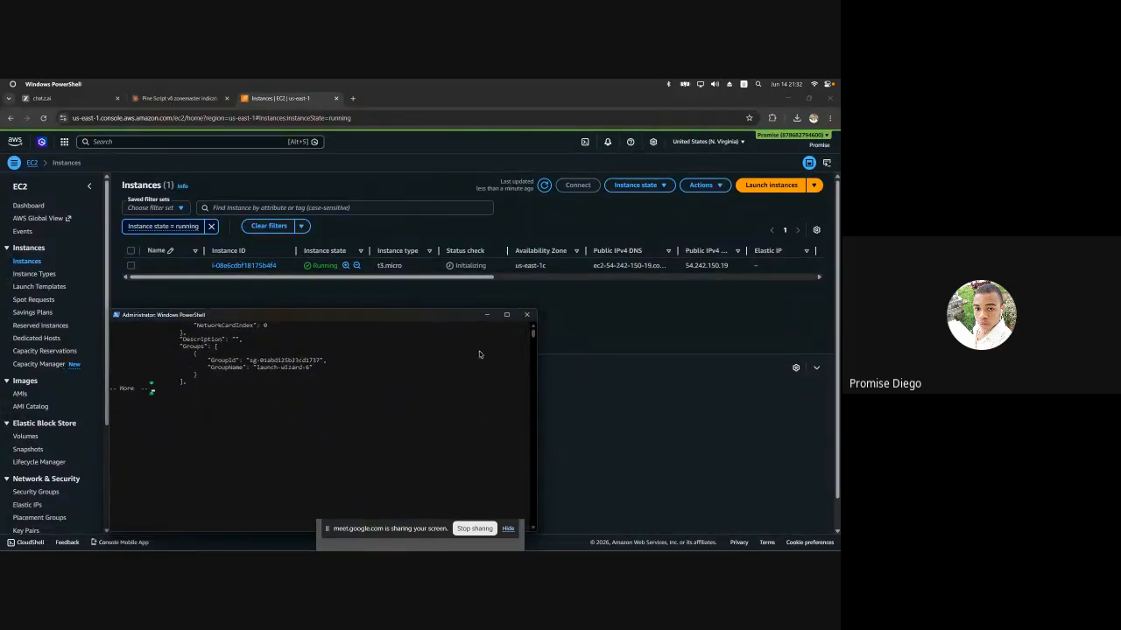
pyautogui.scroll(10, 464, 411)
pyautogui.scroll(5, 464, 412)
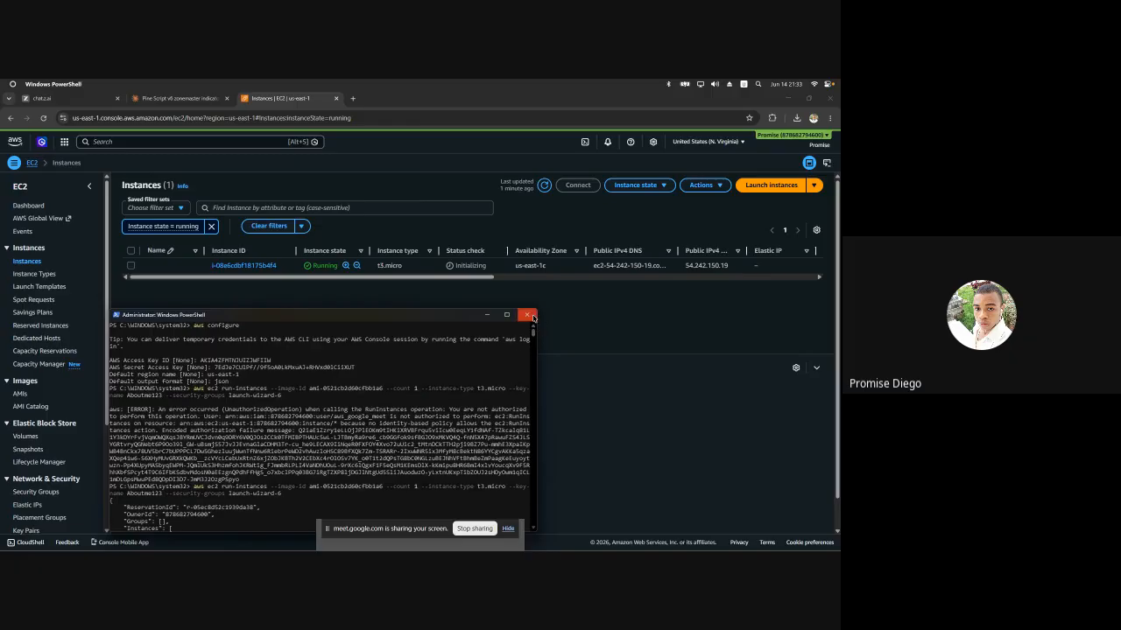
# Close the PowerShell window and open a new Windows PowerShell session as administrator
pyautogui.click(528, 315)
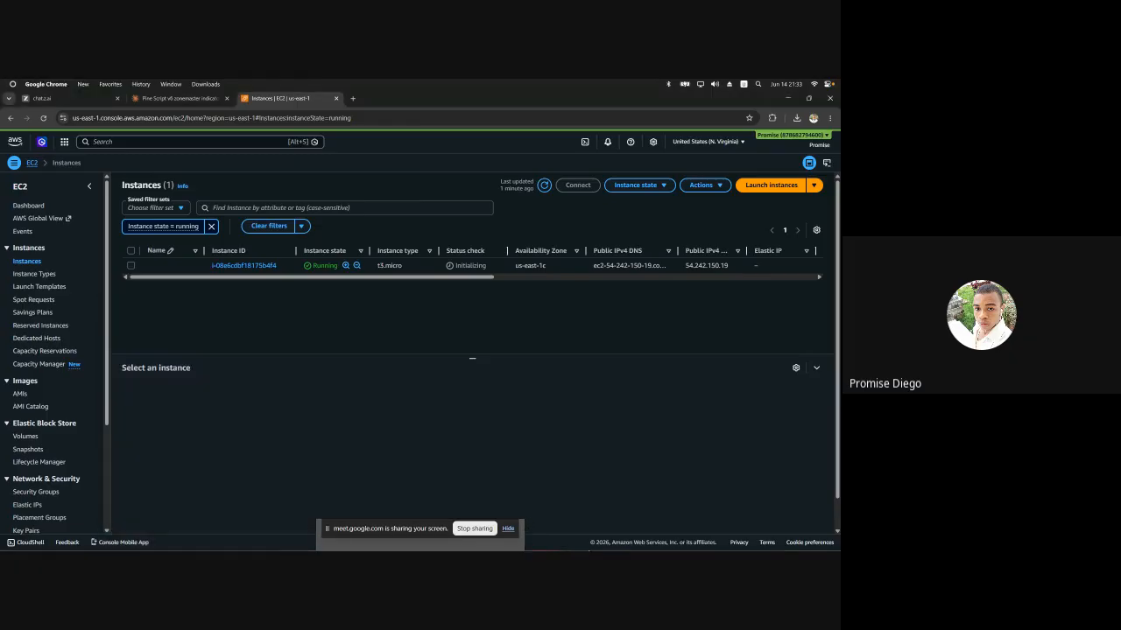
pyautogui.press('super')
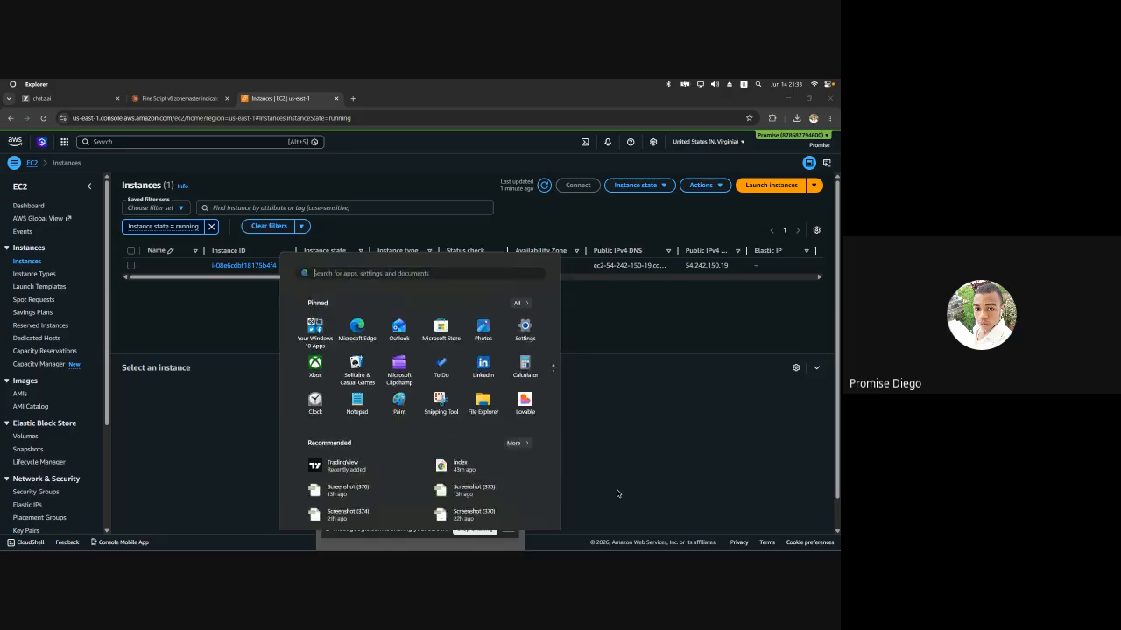
pyautogui.write('power')
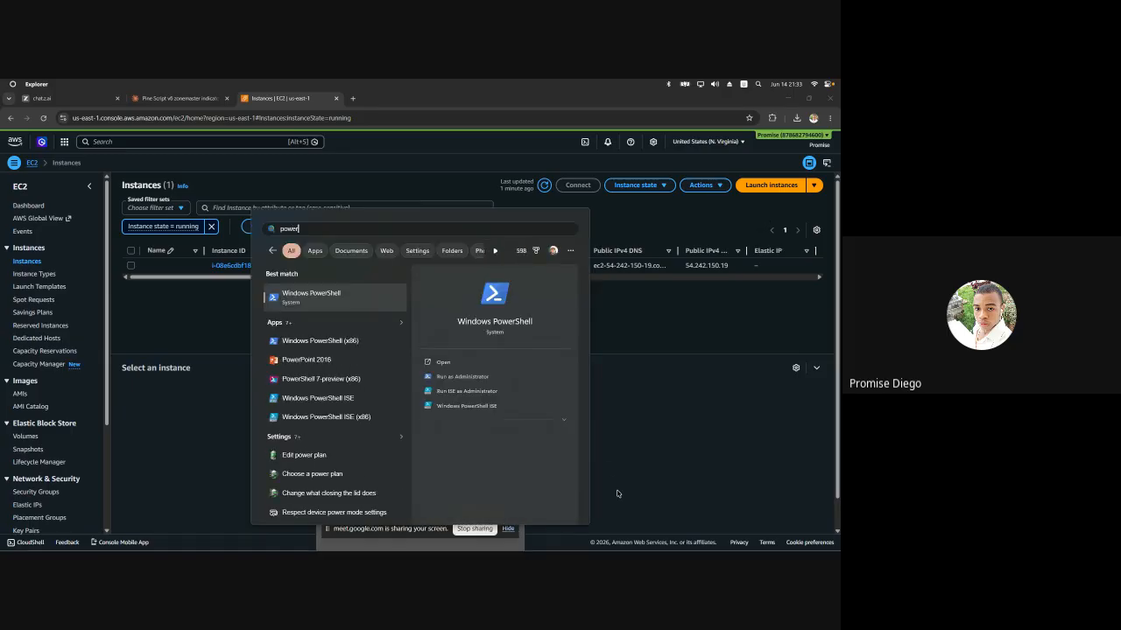
pyautogui.click(455, 377)
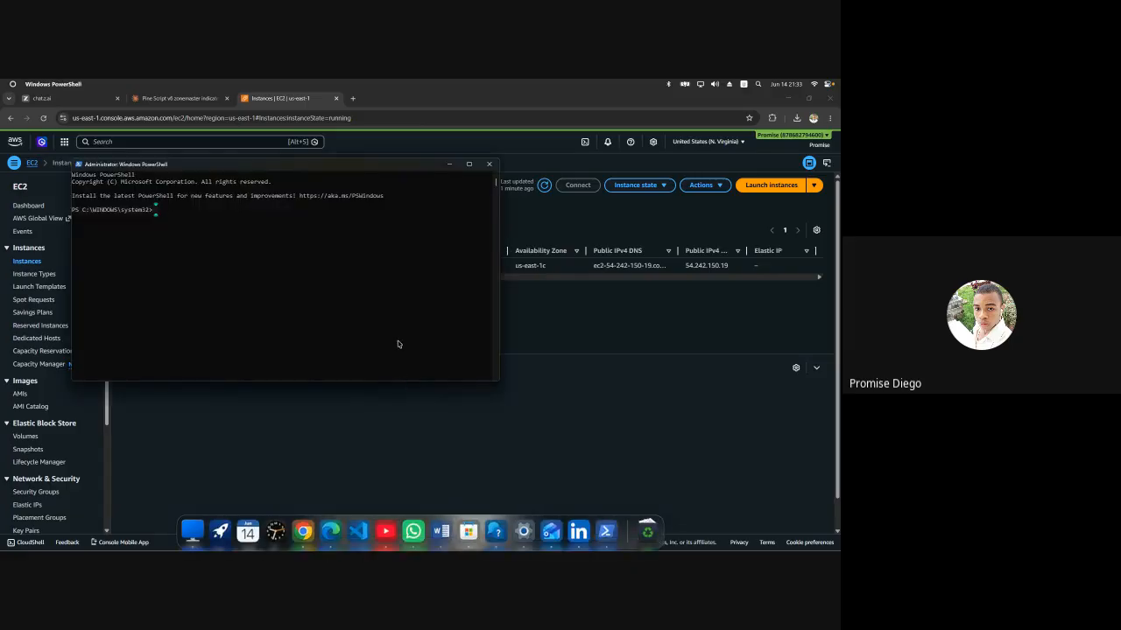
# Check the AWS CLI version, start aws configure, and move the PowerShell window lower on the screen
pyautogui.click(216, 231)
pyautogui.write('aws --version')
pyautogui.press('Return')
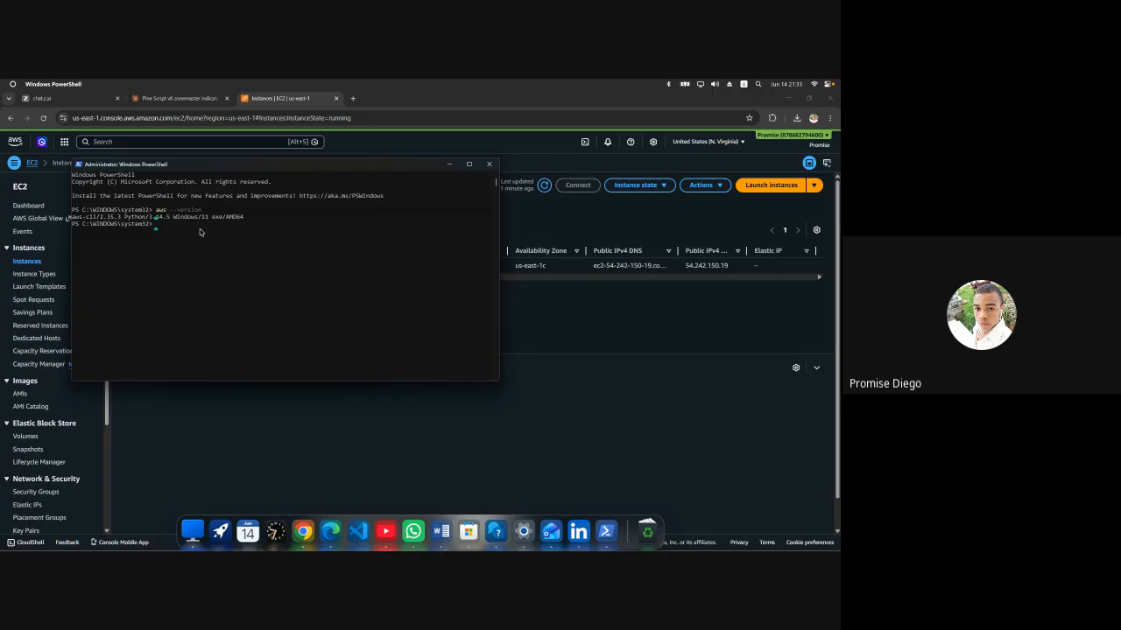
pyautogui.write('aws configure')
pyautogui.moveTo(347, 167); pyautogui.dragTo(347, 308)
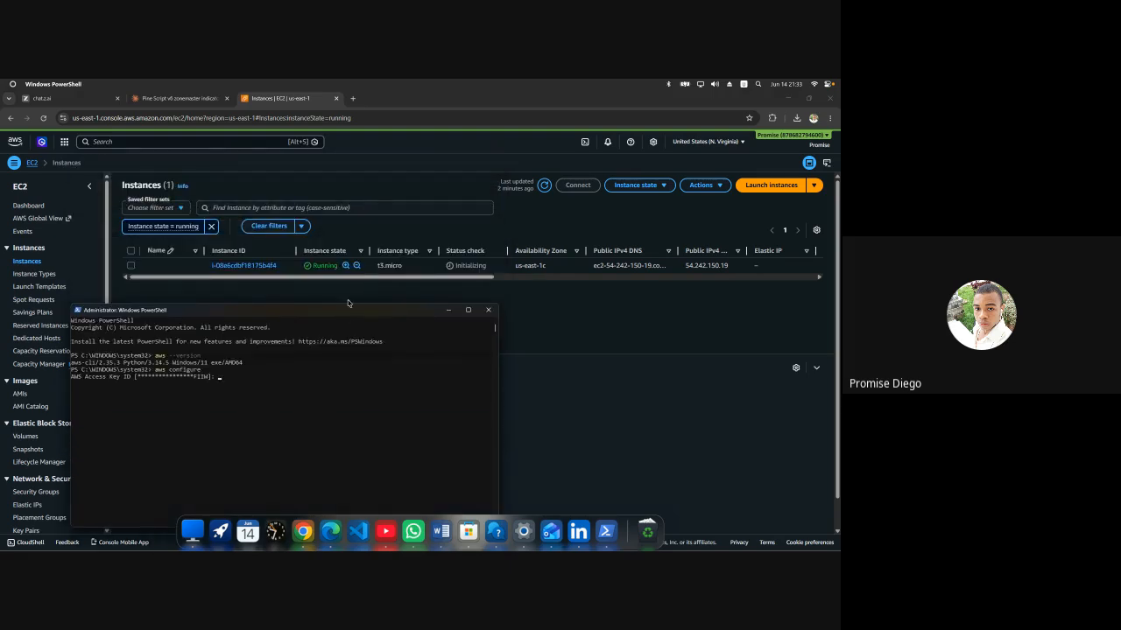
# Switch to Chrome, search the AWS services for IAM, and open the list of IAM users
pyautogui.click(176, 141)
pyautogui.write('IA')
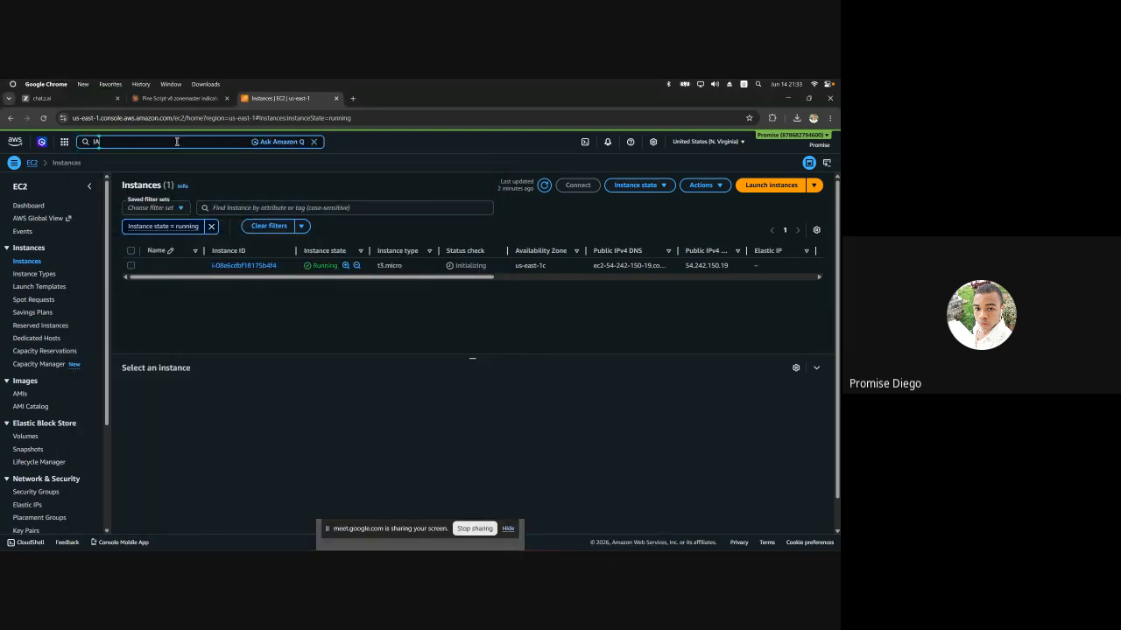
pyautogui.write('M')
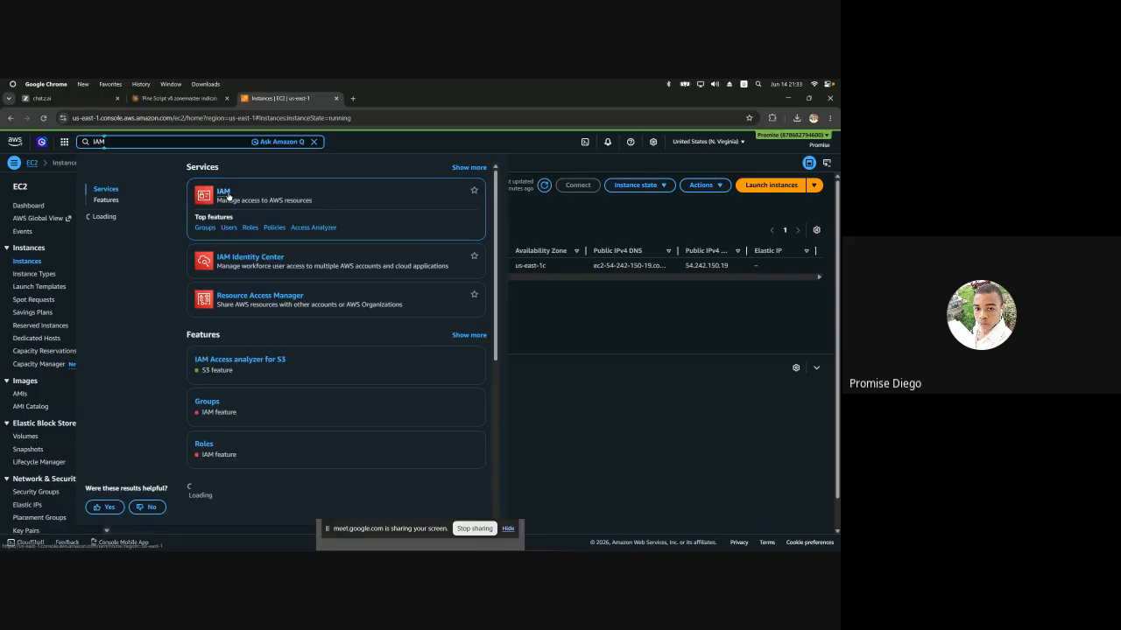
pyautogui.click(229, 196)
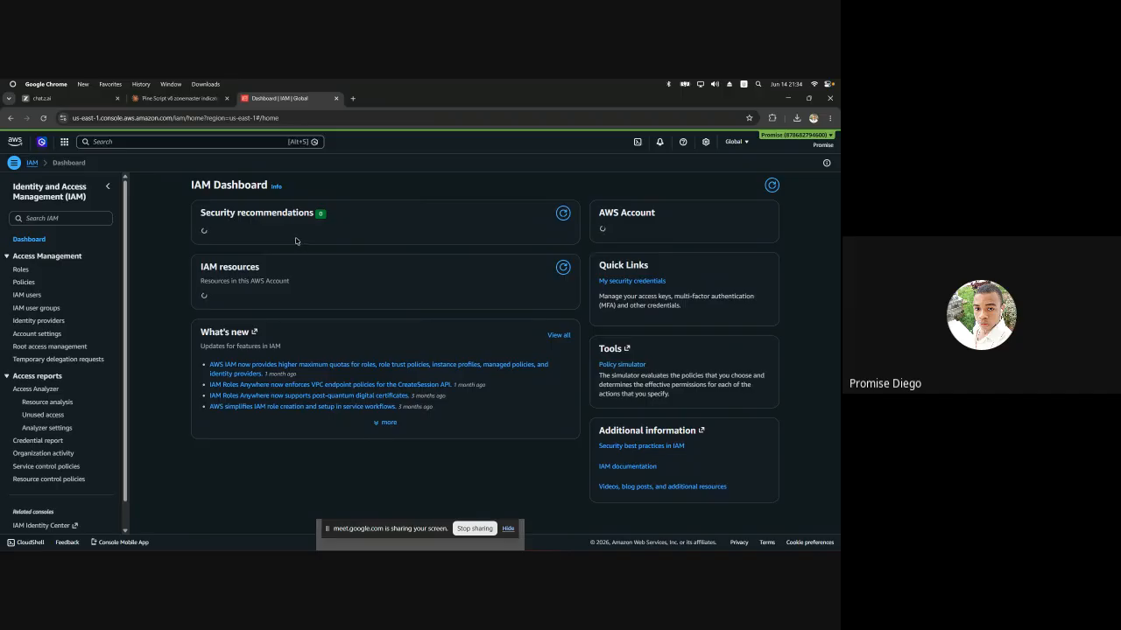
pyautogui.click(35, 296)
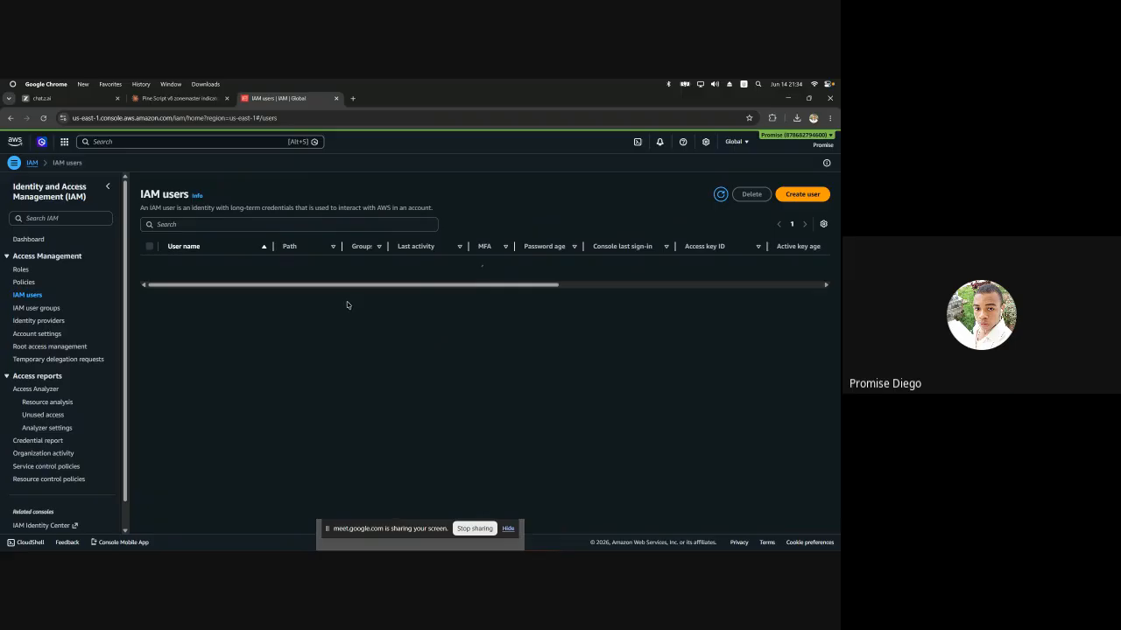
# Open the IAM user aws_google_meet and check the usage details of its first access key
pyautogui.click(209, 270)
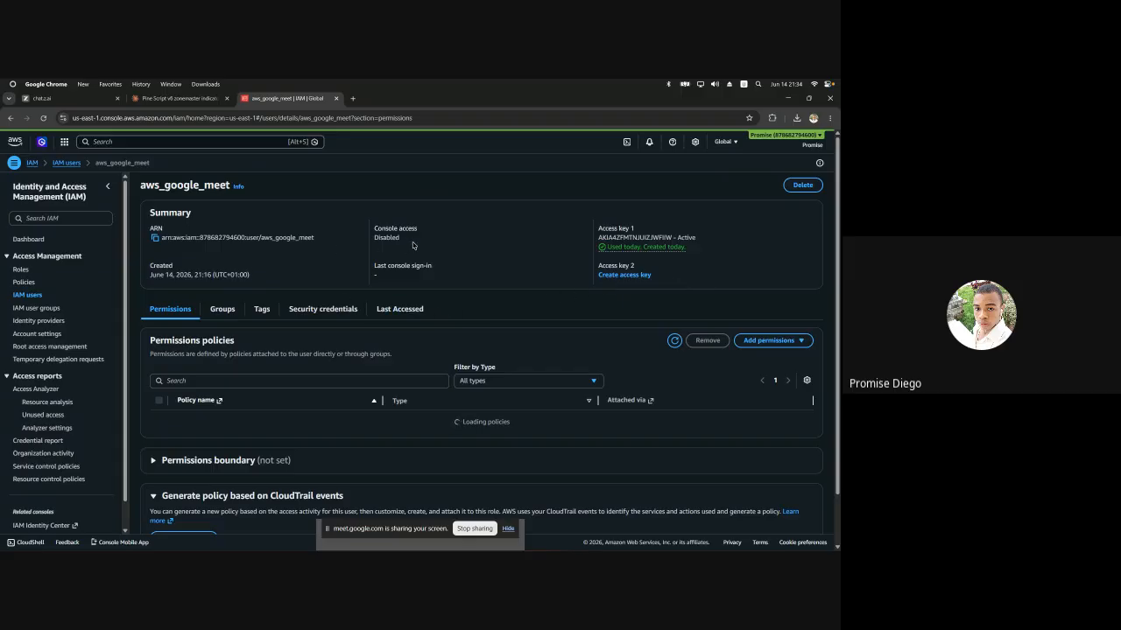
pyautogui.scroll(-1, 408, 243)
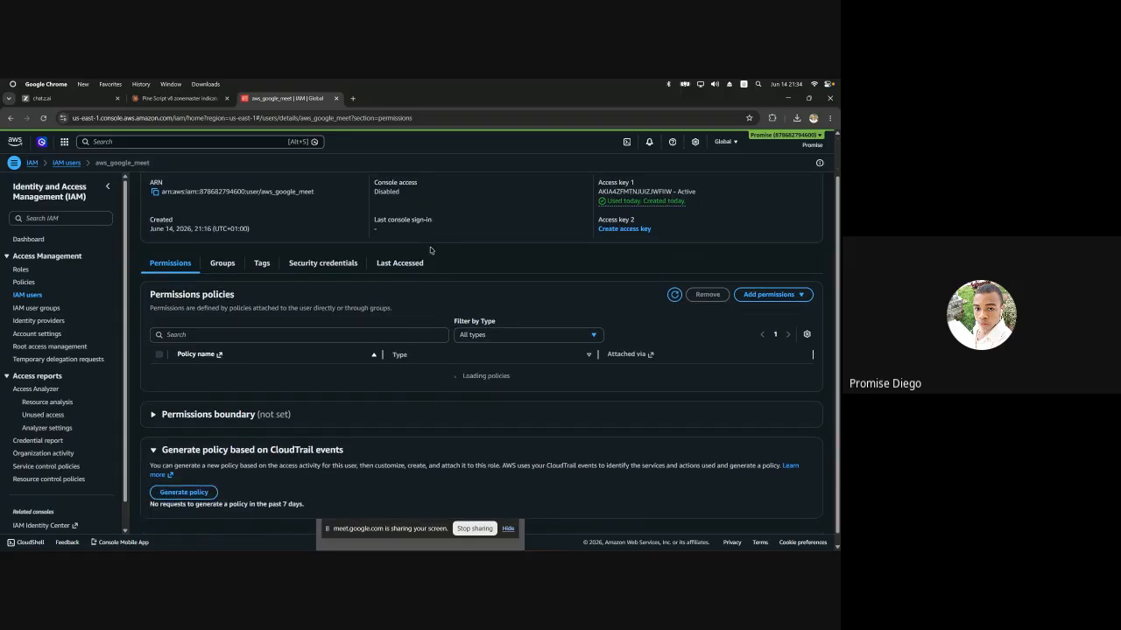
pyautogui.scroll(1, 430, 250)
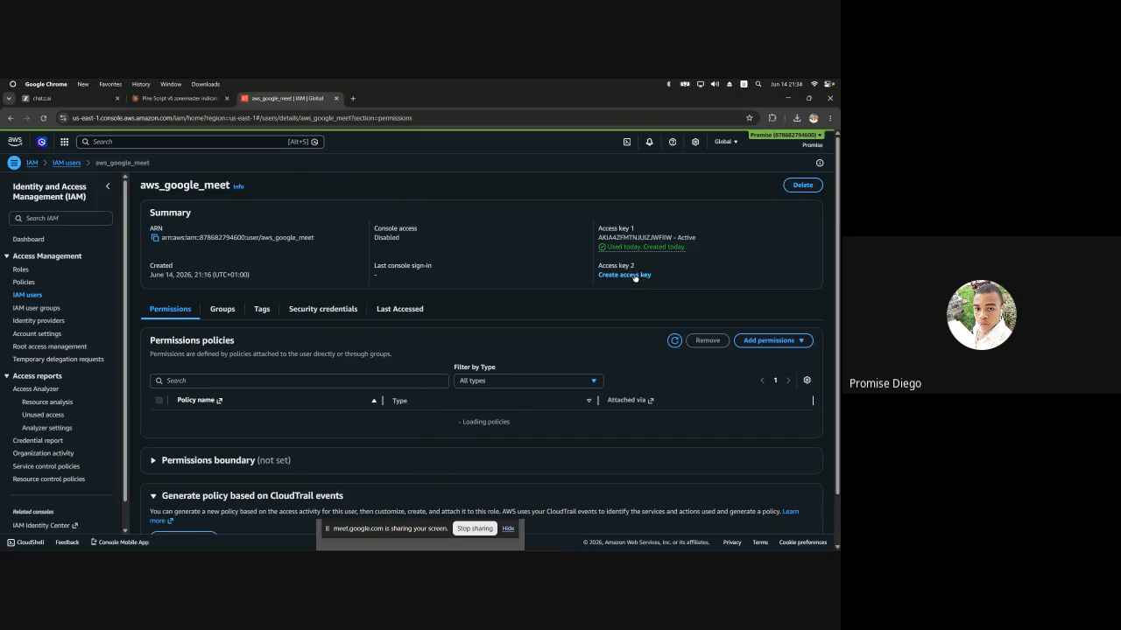
pyautogui.click(615, 250)
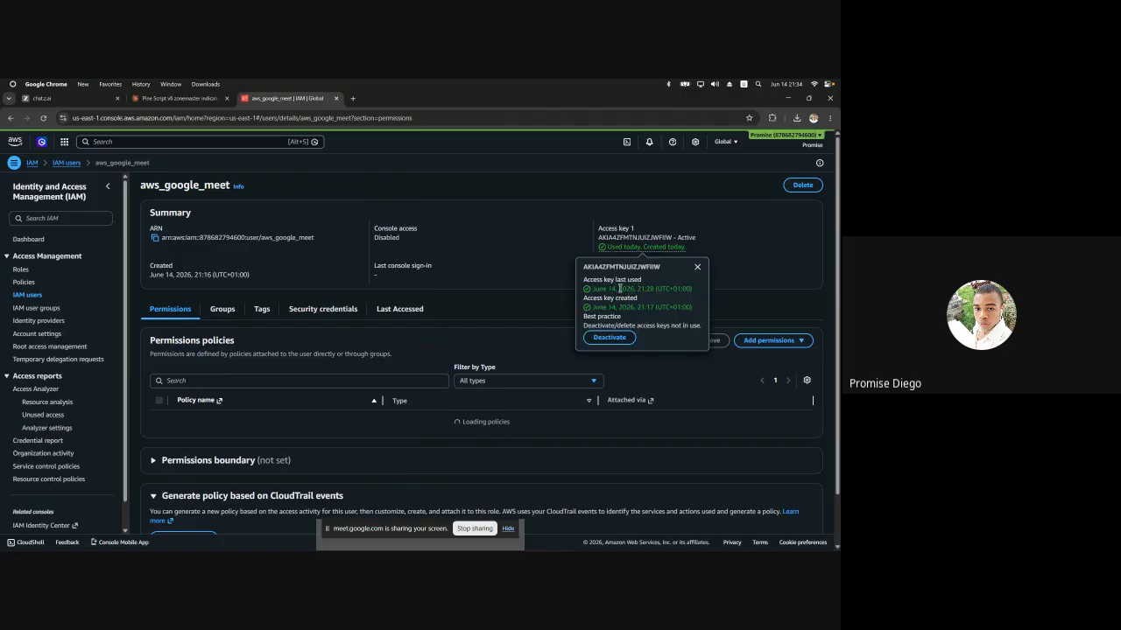
pyautogui.click(697, 268)
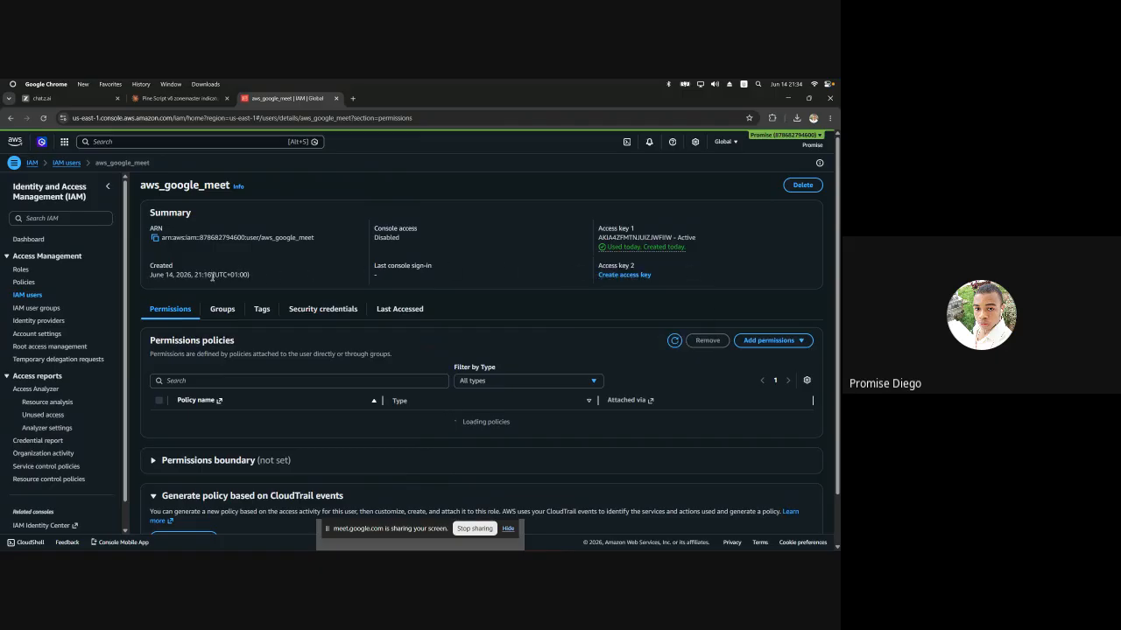
# Create a second access key for aws_google_meet with the Command Line Interface (CLI) use case, acknowledging the recommendation and leaving the description tag blank
pyautogui.click(633, 275)
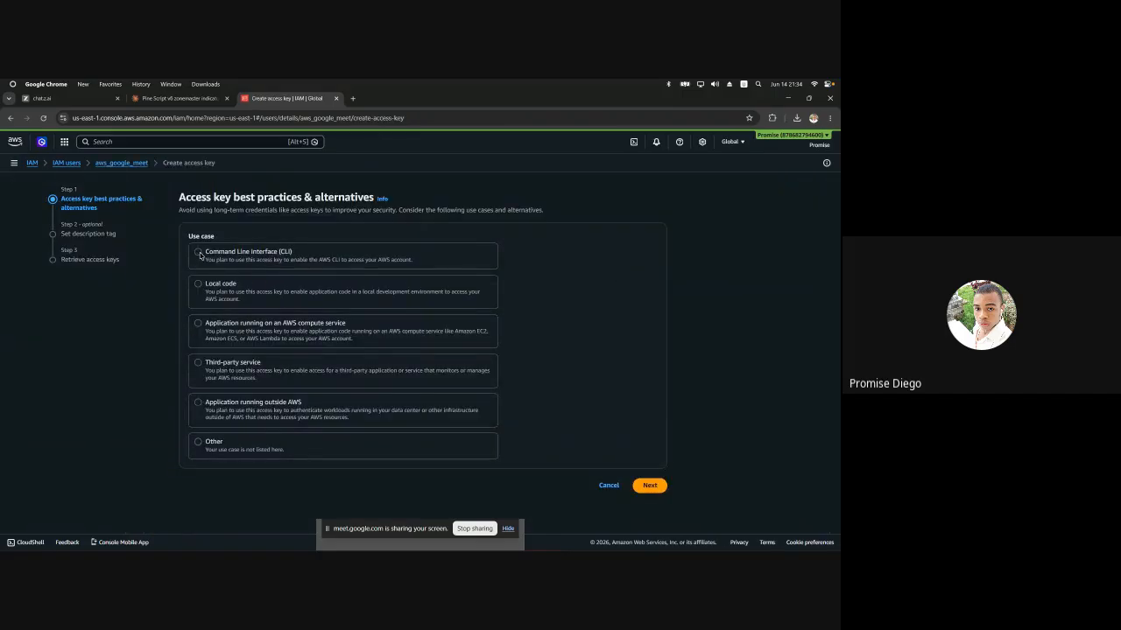
pyautogui.click(199, 252)
pyautogui.scroll(-1, 296, 412)
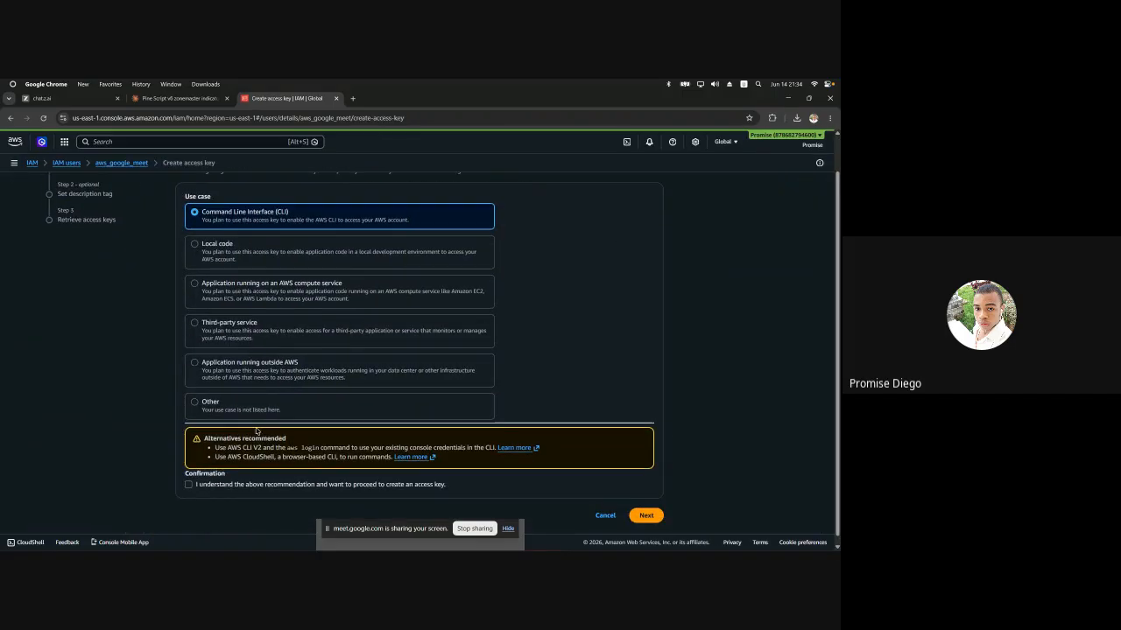
pyautogui.click(188, 478)
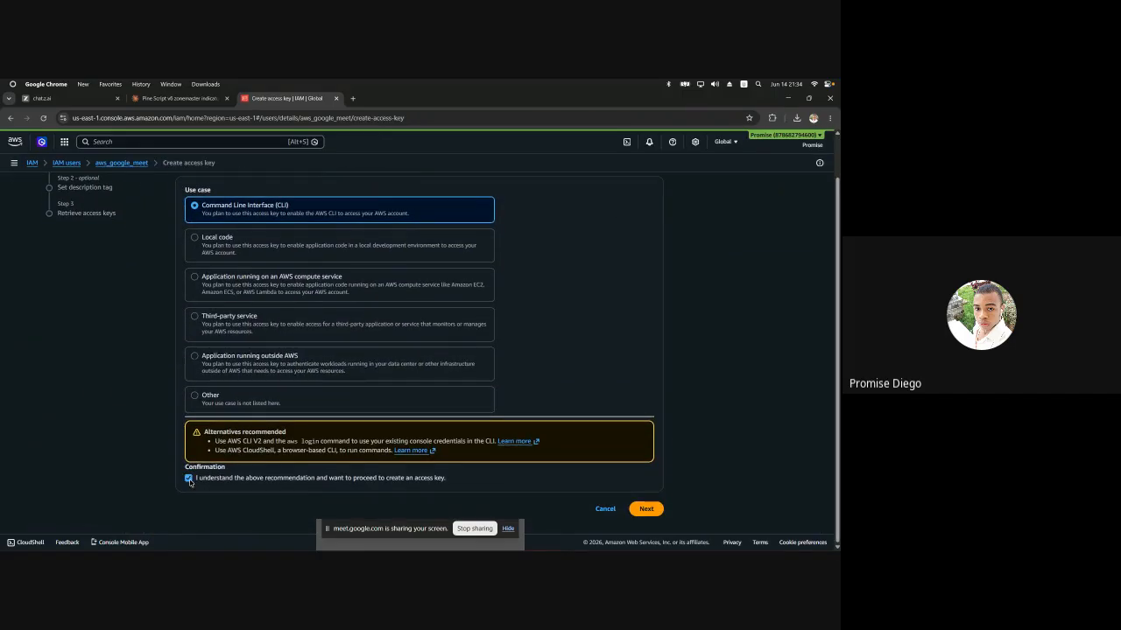
pyautogui.click(646, 510)
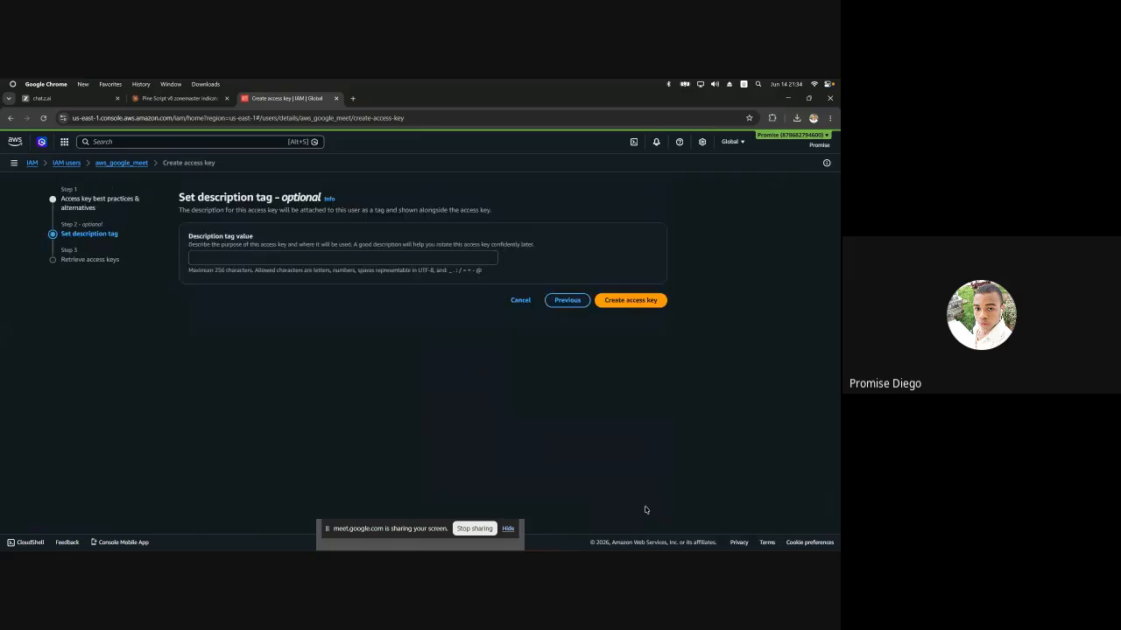
pyautogui.click(643, 302)
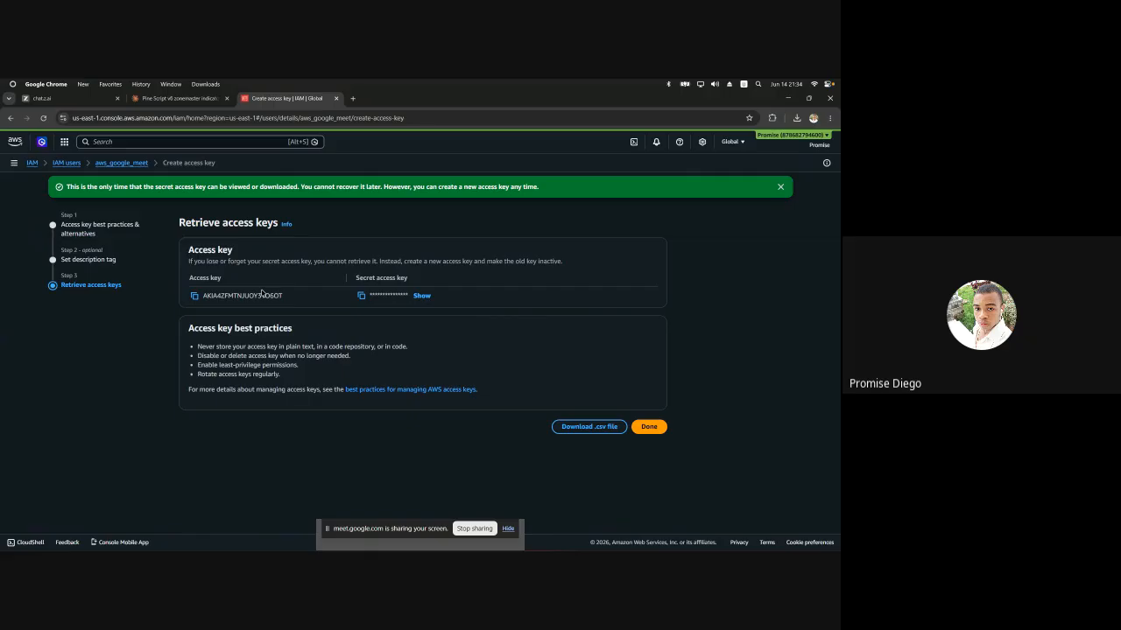
# Copy the new access key ID and enter it at the AWS Access Key ID prompt in PowerShell
pyautogui.moveTo(585, 530)
pyautogui.moveTo(282, 547)
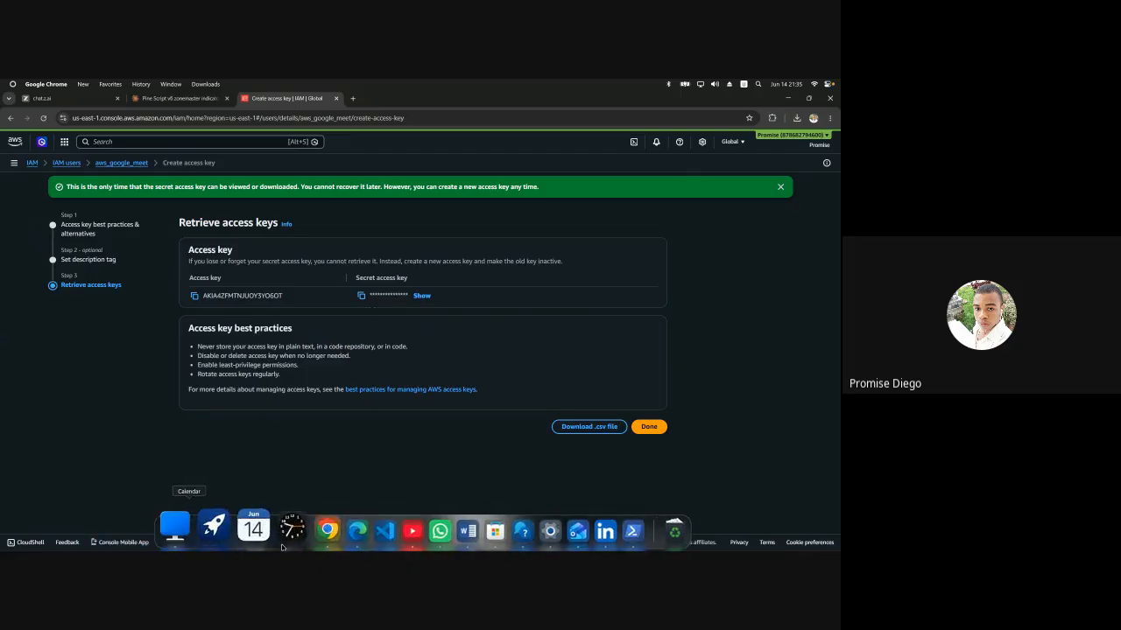
pyautogui.click(607, 534)
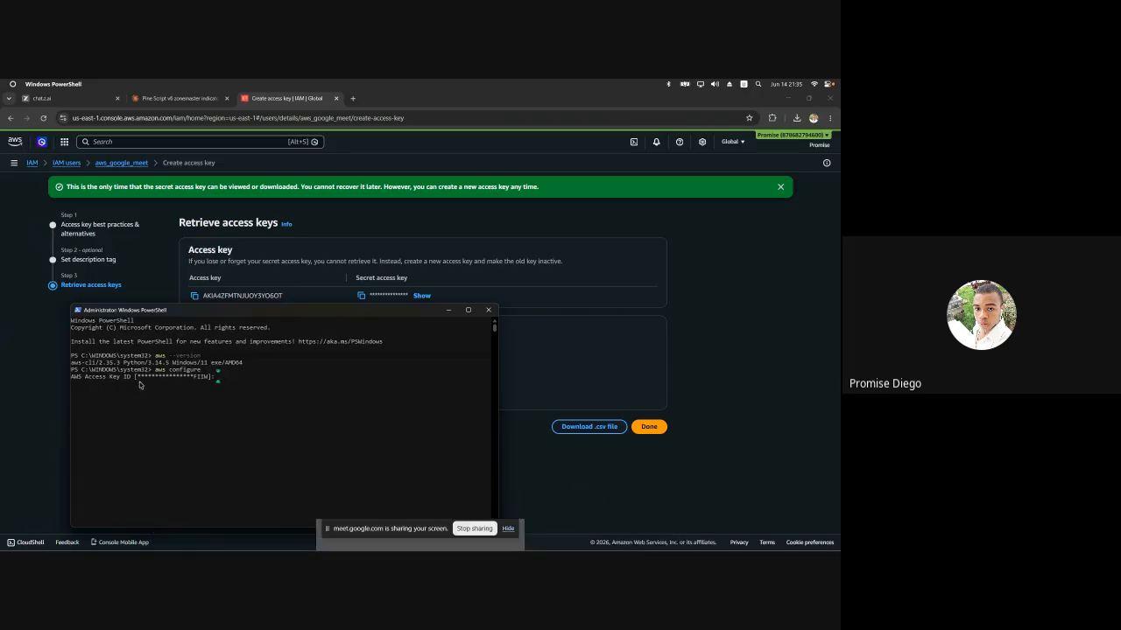
pyautogui.click(194, 297)
pyautogui.click(194, 297)
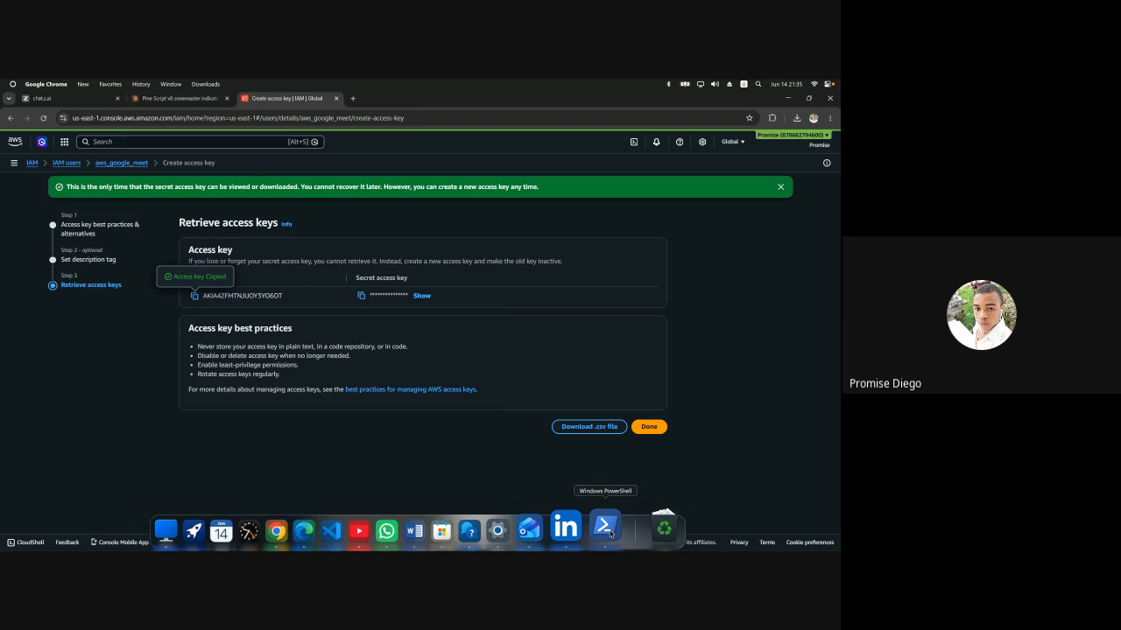
pyautogui.click(607, 530)
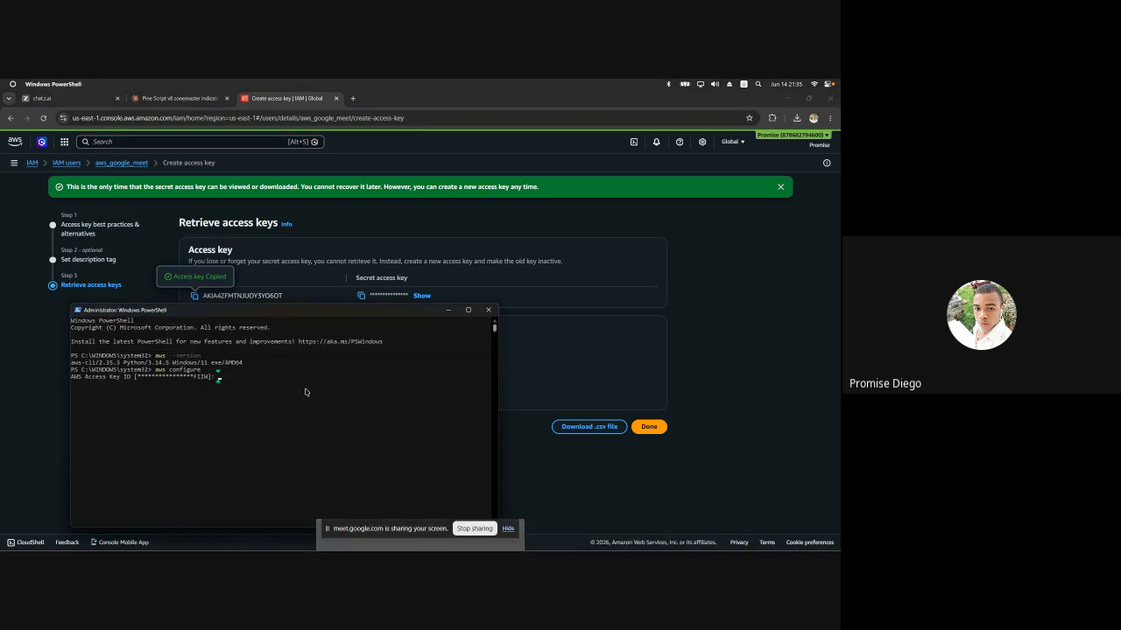
pyautogui.hotkey('ctrl', 'v')
pyautogui.press('Return')
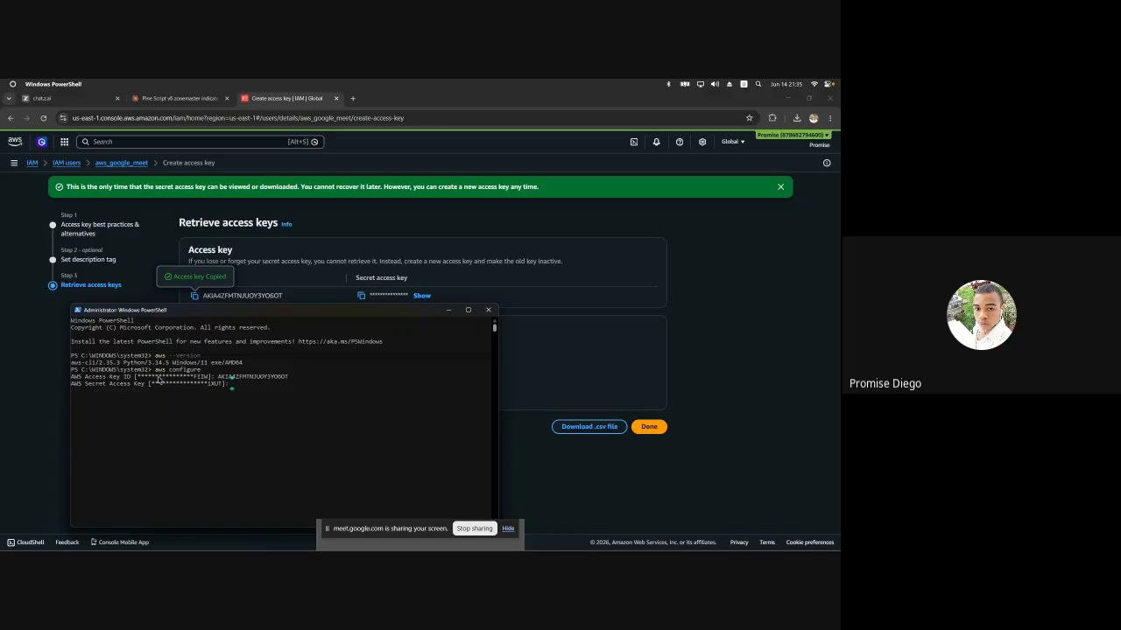
# Copy the new secret access key from Chrome and enter it at the AWS Secret Access Key prompt in PowerShell
pyautogui.click(361, 296)
pyautogui.click(360, 297)
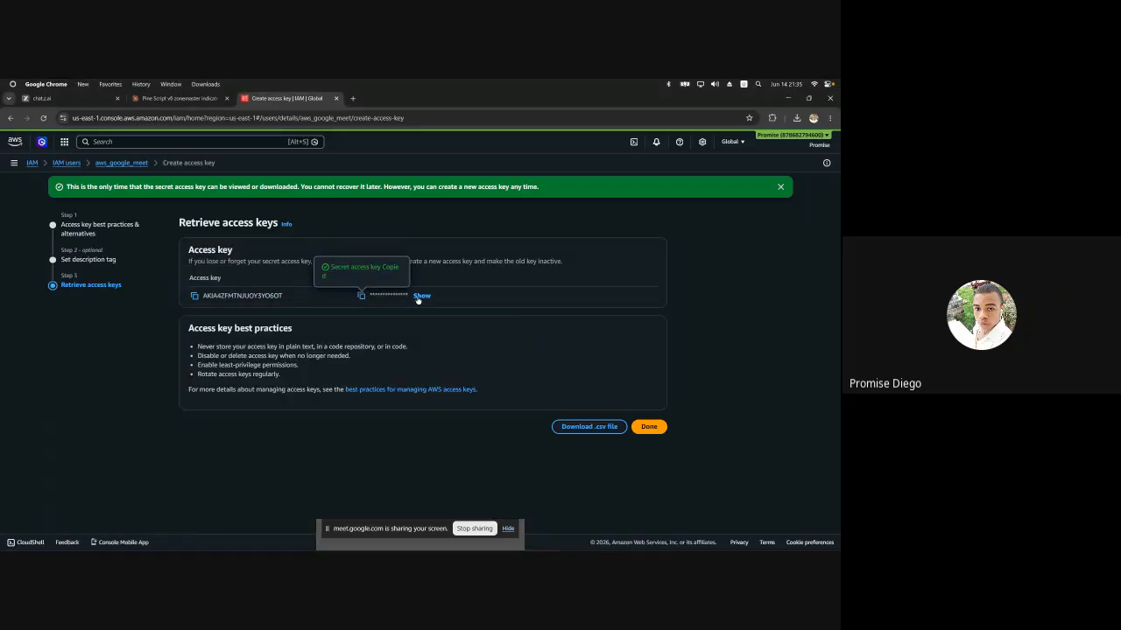
pyautogui.click(419, 297)
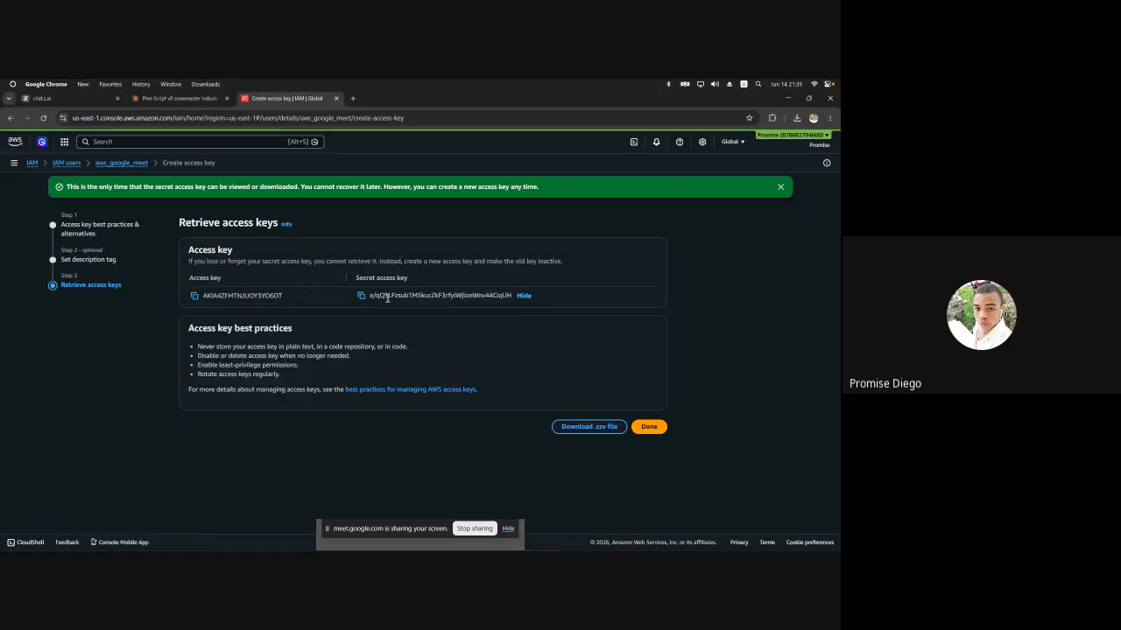
pyautogui.click(525, 296)
pyautogui.click(361, 296)
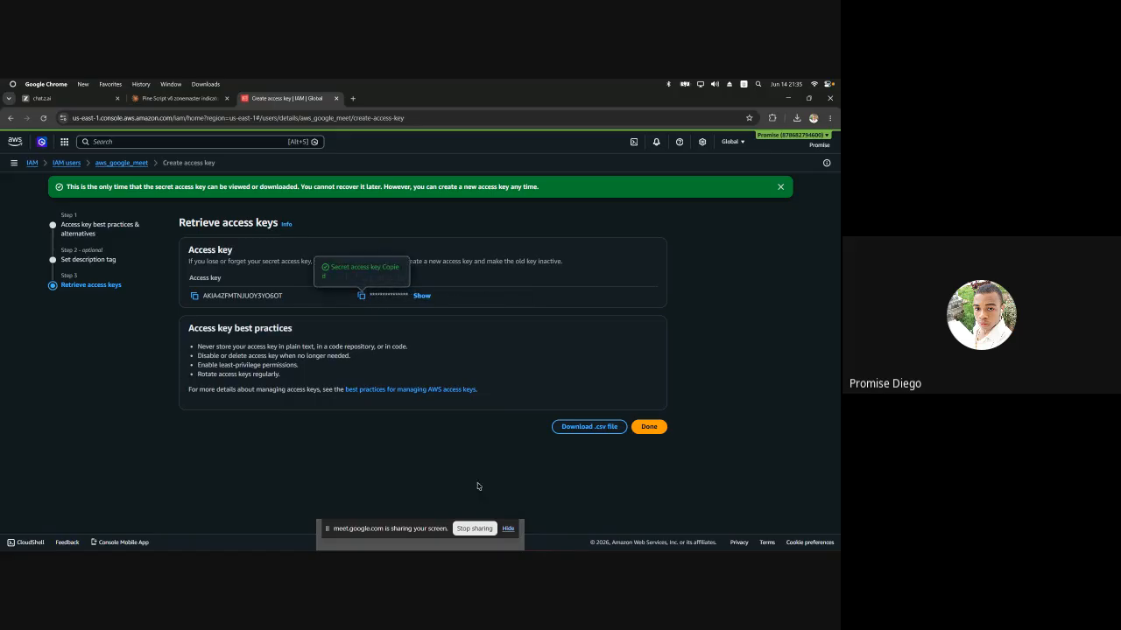
pyautogui.click(615, 532)
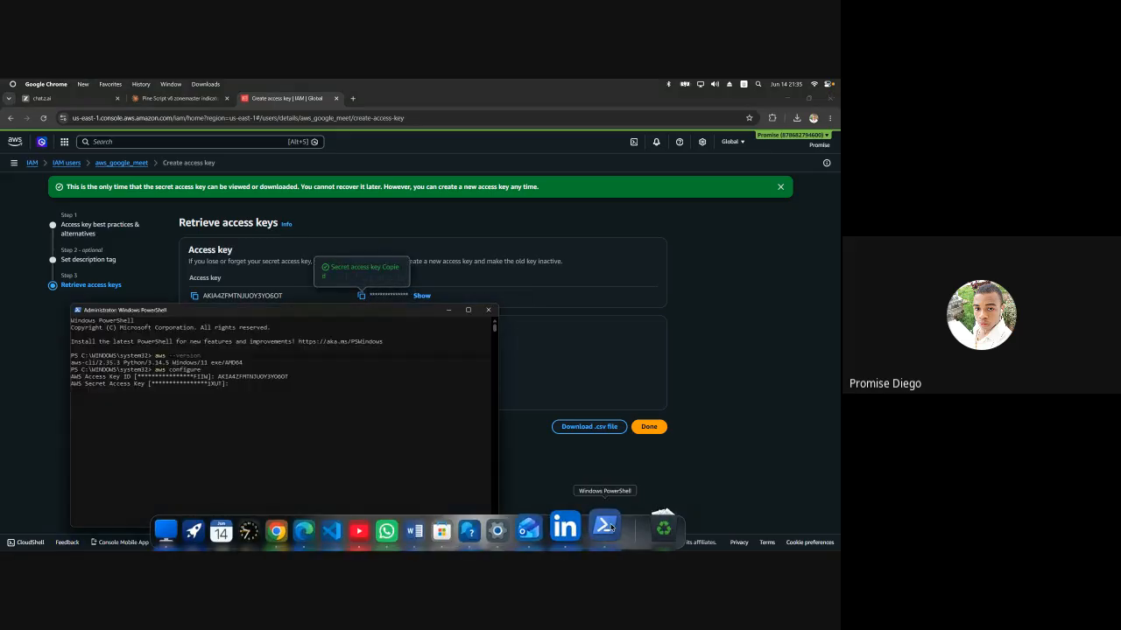
pyautogui.hotkey('ctrl', 'v')
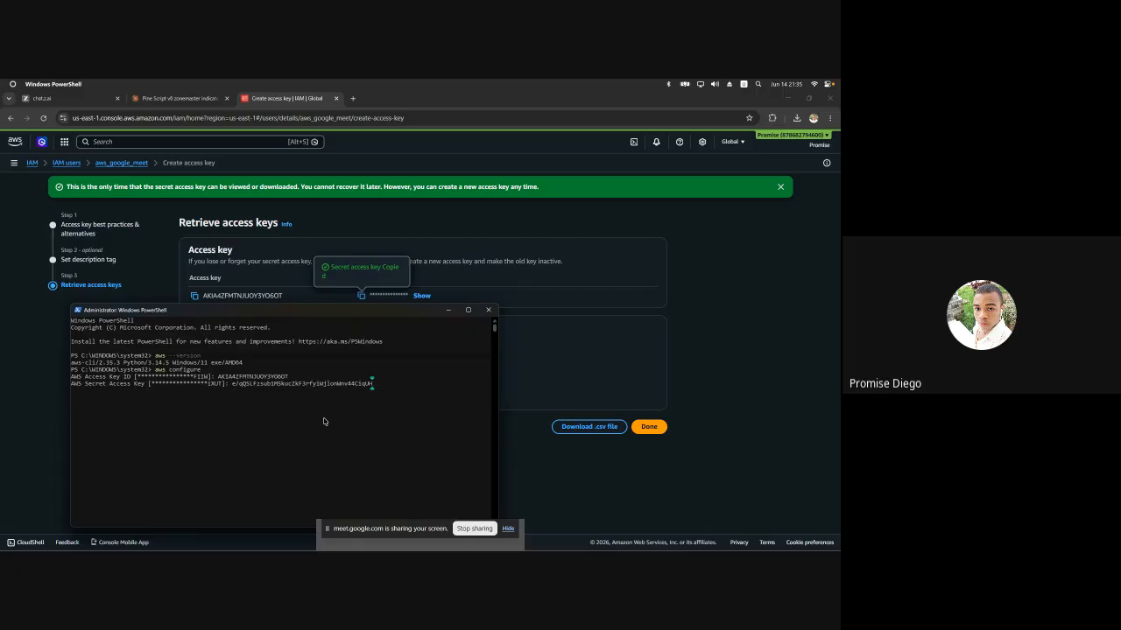
pyautogui.press('Return')
# Set the default region name to us-east-1 and the default output format to json, and switch to Microsoft Edge
pyautogui.click(195, 391)
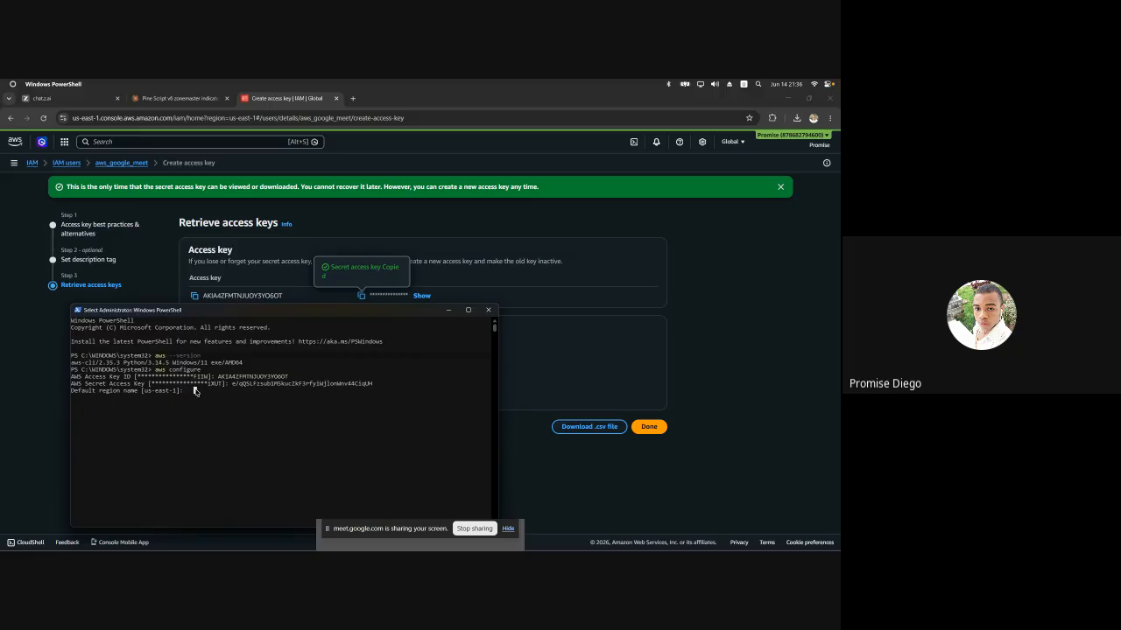
pyautogui.write('us-east-1')
pyautogui.press('Return')
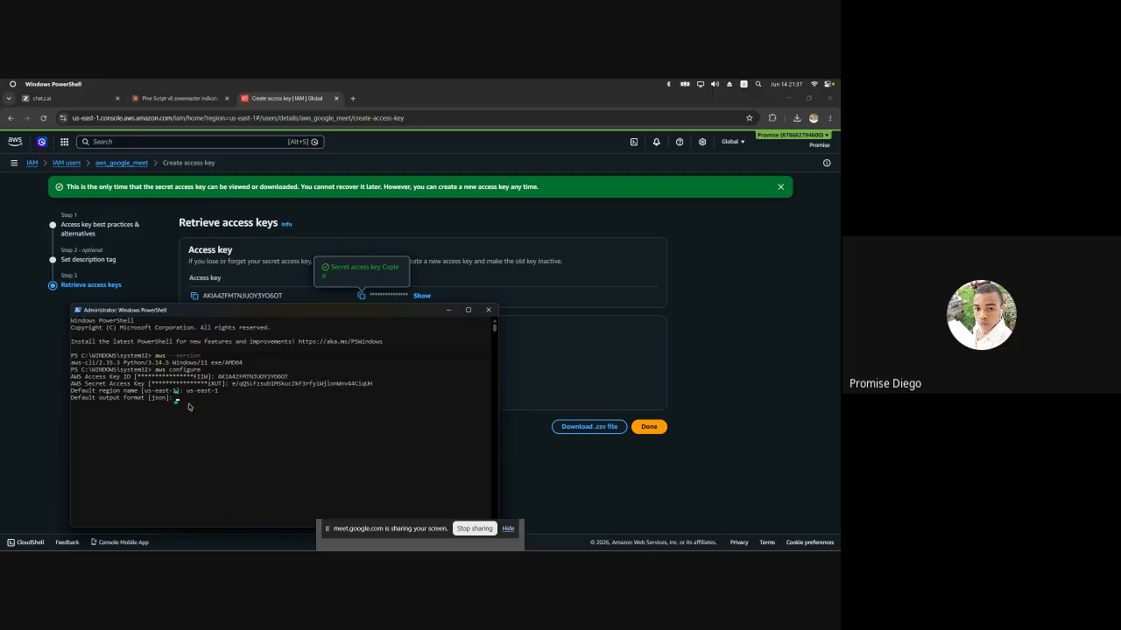
pyautogui.write('json')
pyautogui.hotkey('alt', 'Tab')
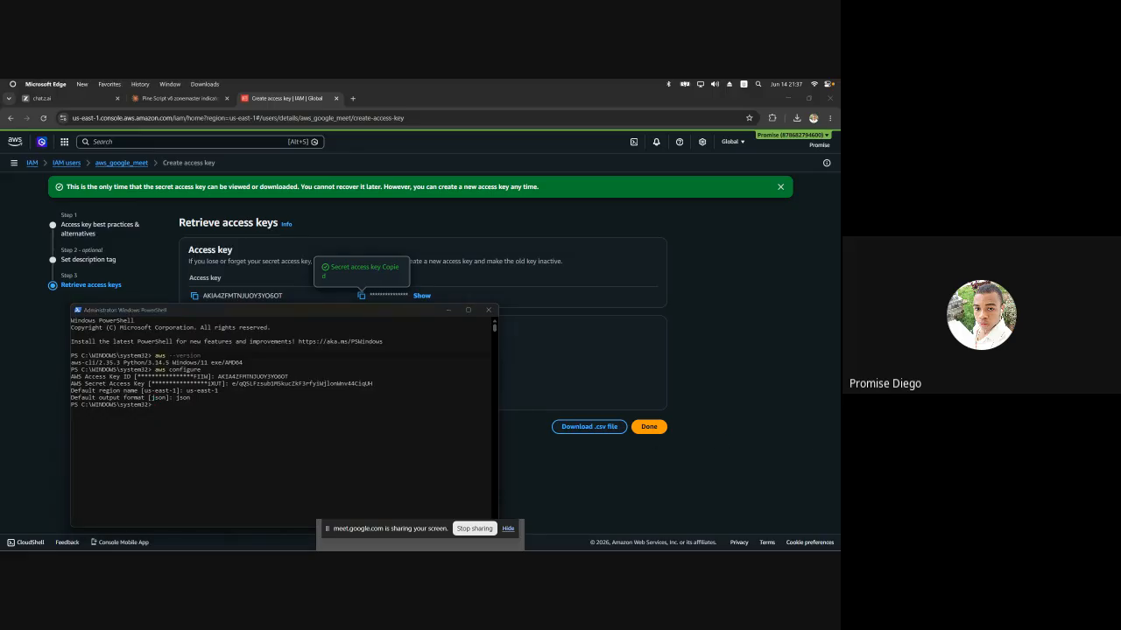